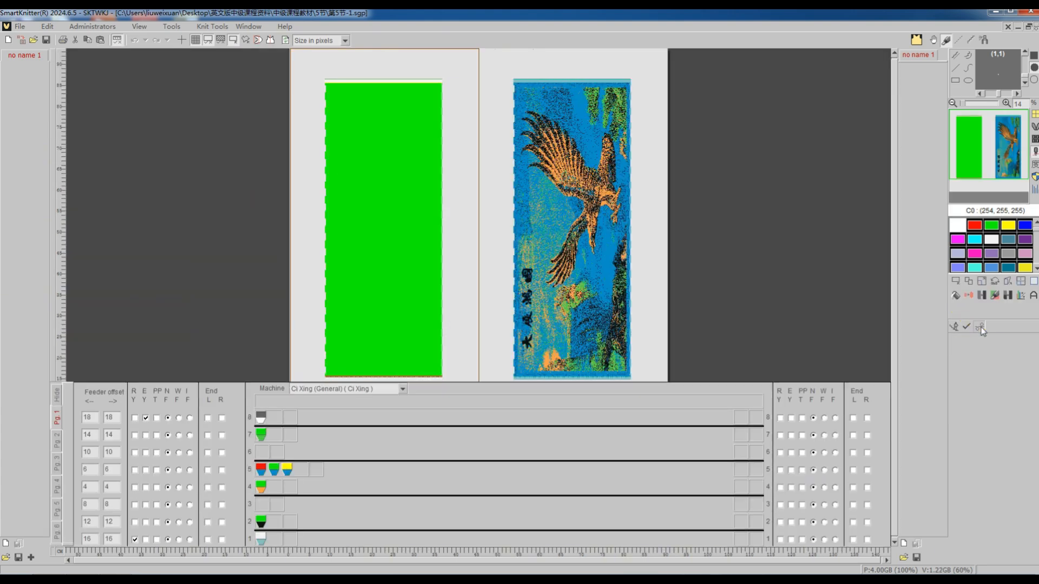
# Try to translate the eagle jacquard pattern with the existing machine setup and dismiss the export message.
pyautogui.click(980, 327)
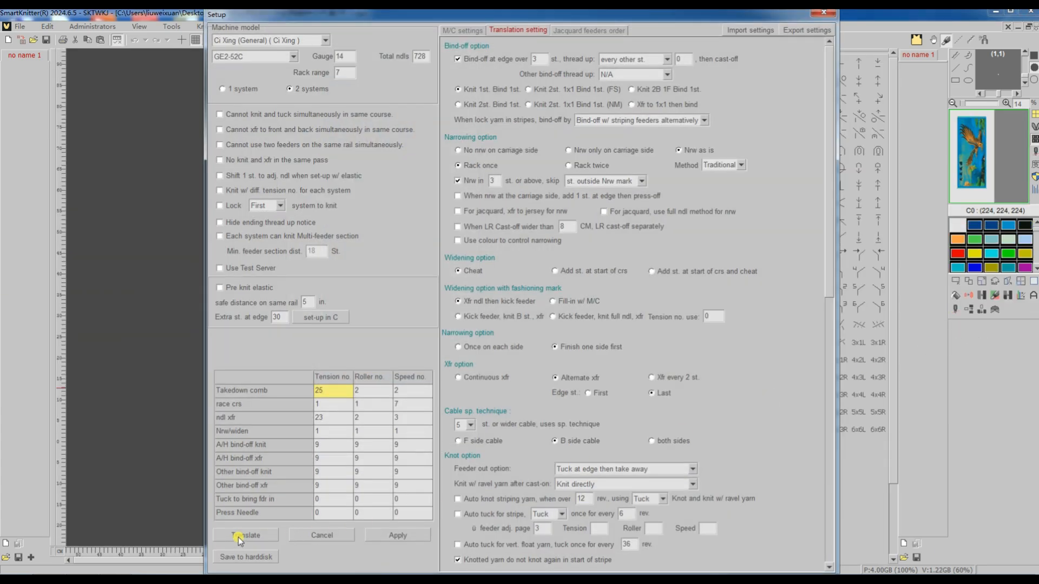
pyautogui.click(239, 535)
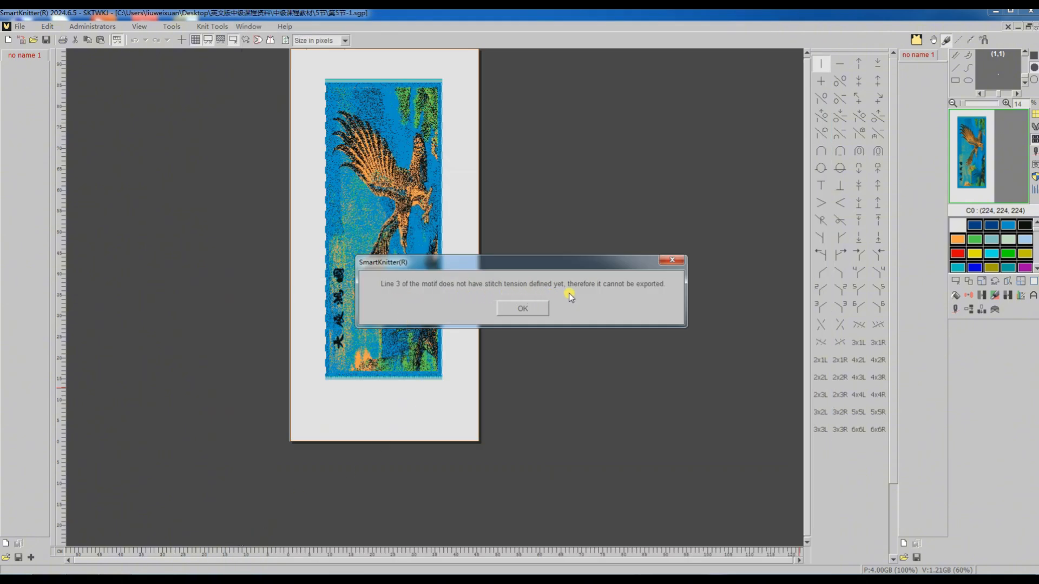
pyautogui.click(529, 309)
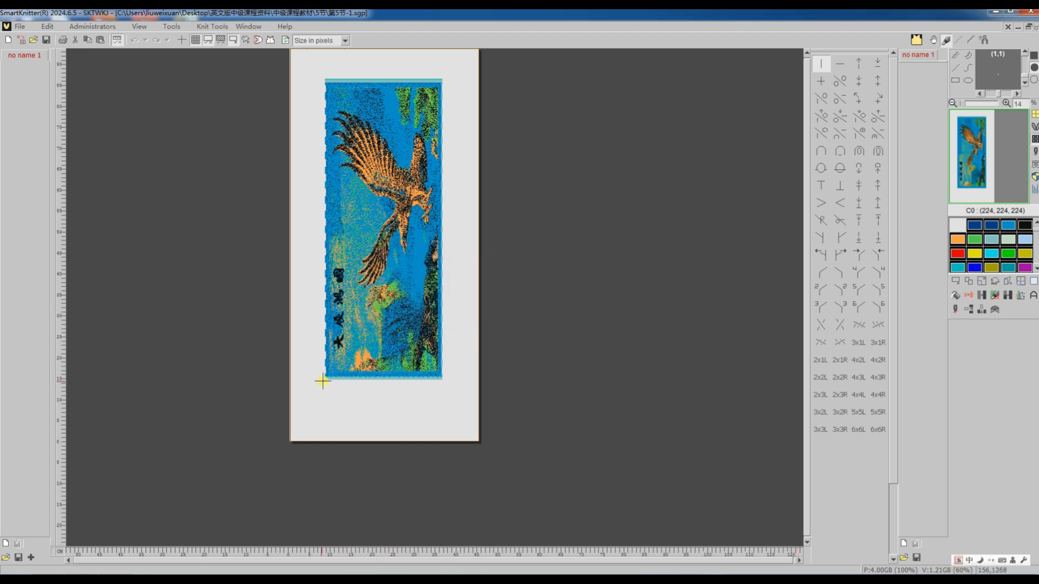
# Select the whole eagle panel corner to corner, 560 by 1149 stitches, and erase everything outside the selection.
pyautogui.scroll(4, 320, 377)
pyautogui.scroll(2, 278, 397)
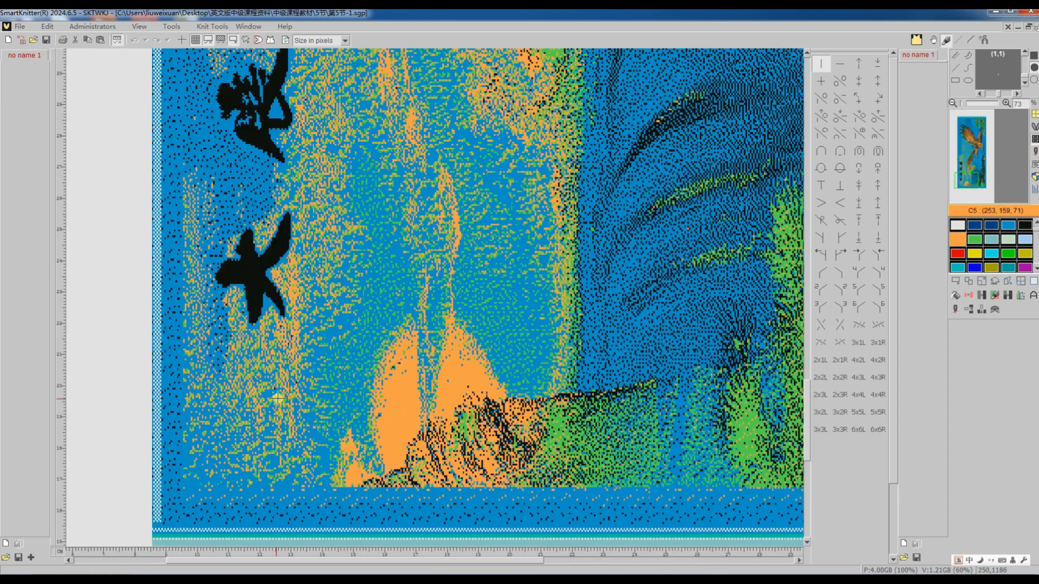
pyautogui.scroll(-3, 277, 398)
pyautogui.scroll(4, 186, 463)
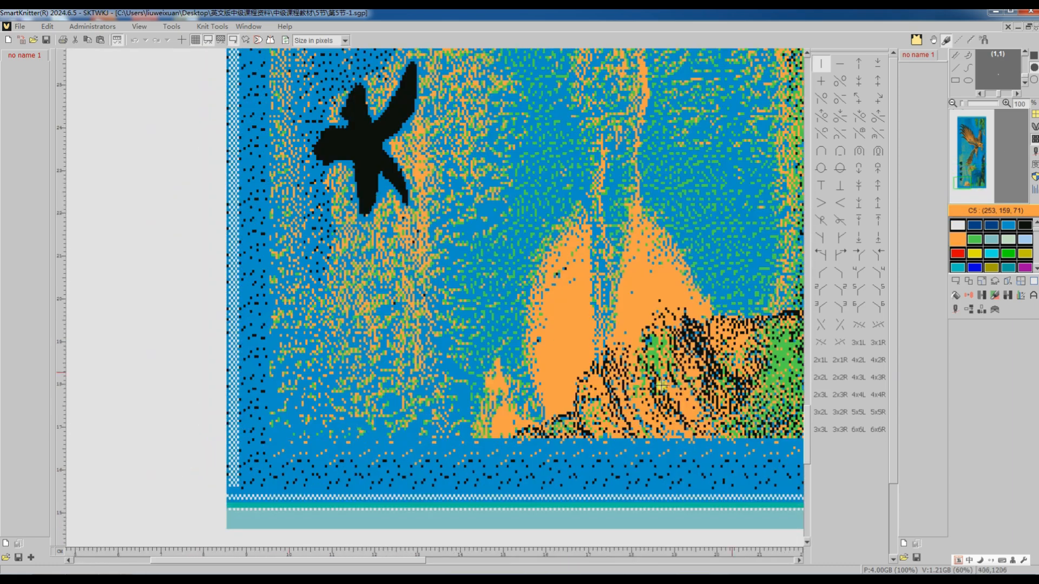
pyautogui.click(964, 292)
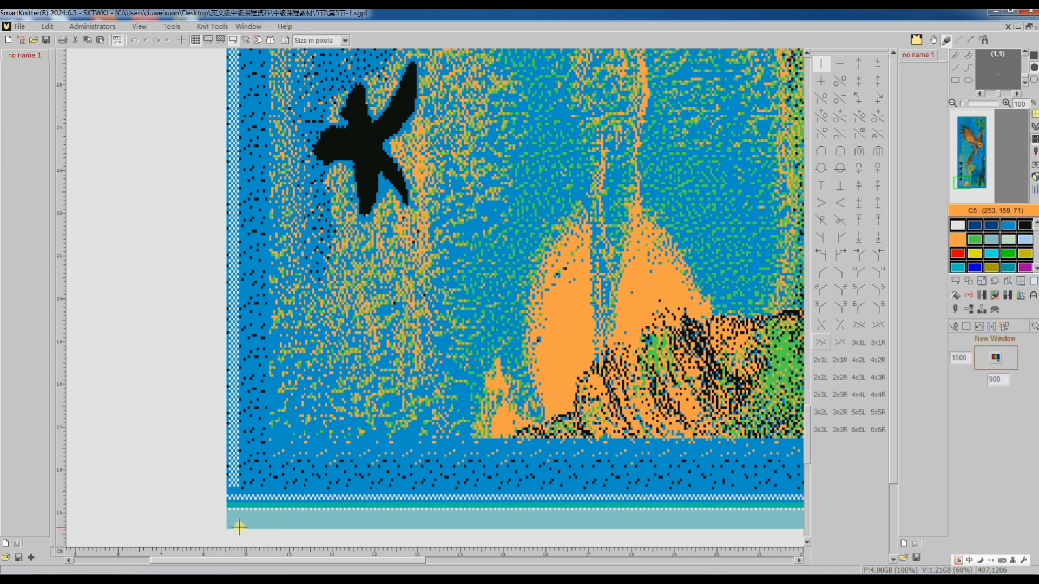
pyautogui.scroll(3, 213, 523)
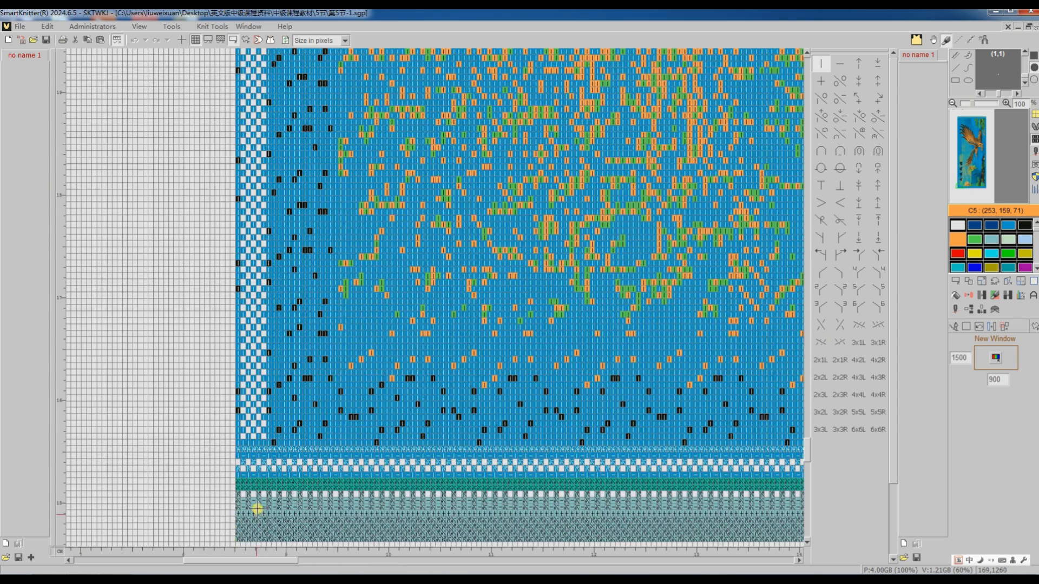
pyautogui.scroll(-1, 257, 509)
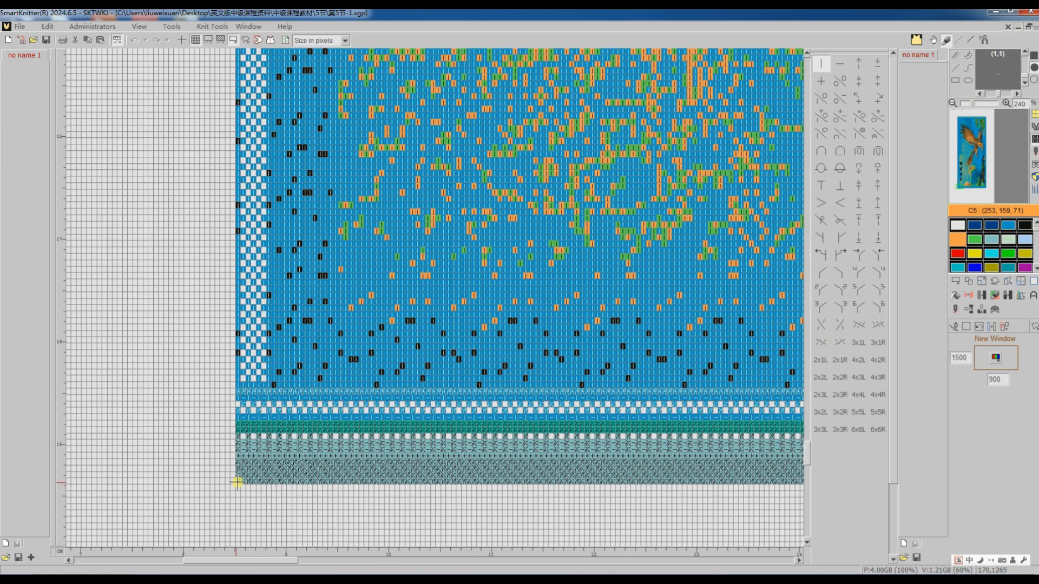
pyautogui.moveTo(237, 482); pyautogui.dragTo(763, 222)
pyautogui.click(985, 117)
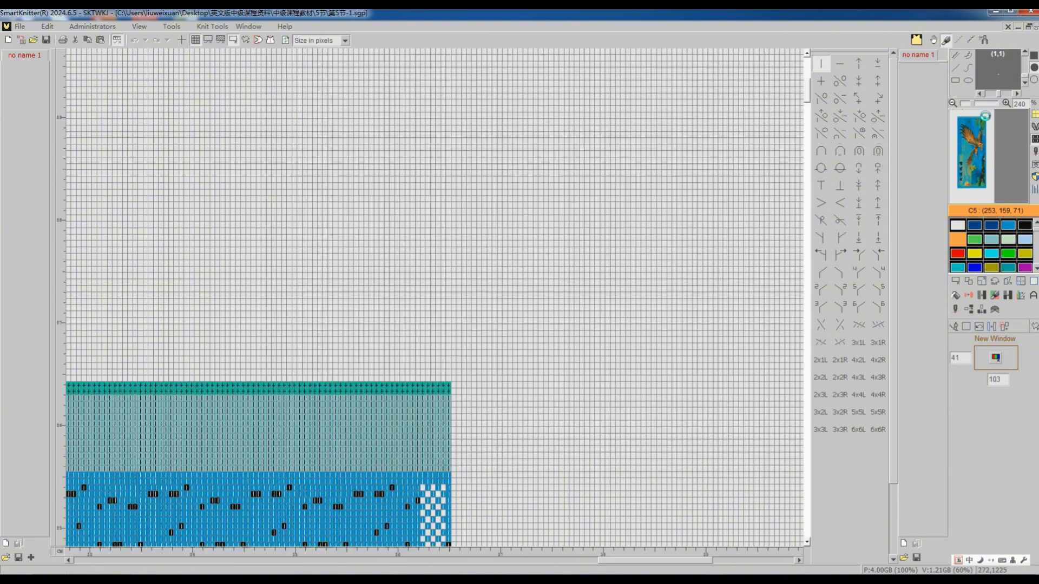
pyautogui.click(446, 386)
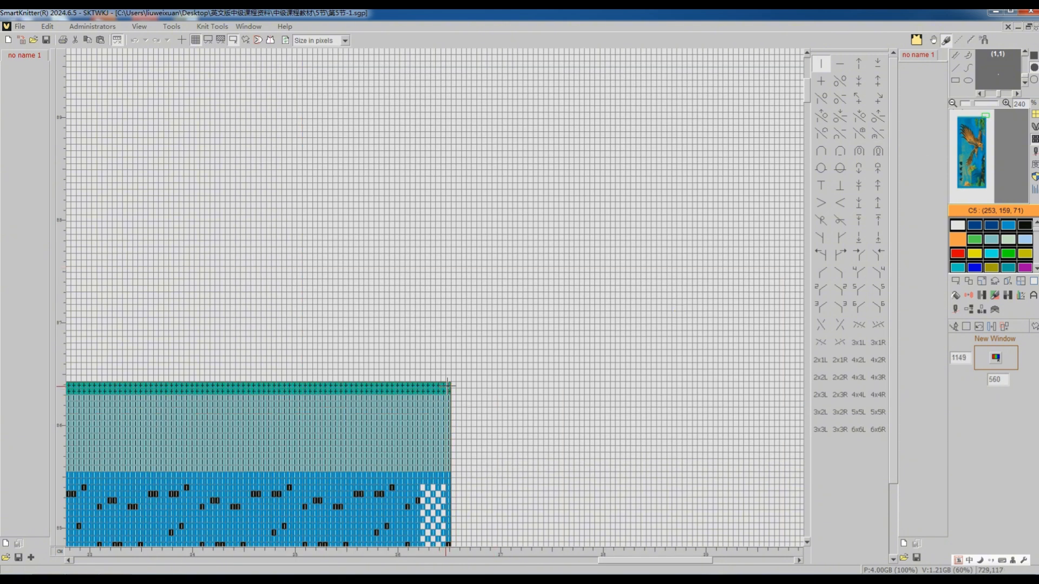
pyautogui.click(447, 386)
pyautogui.click(1031, 285)
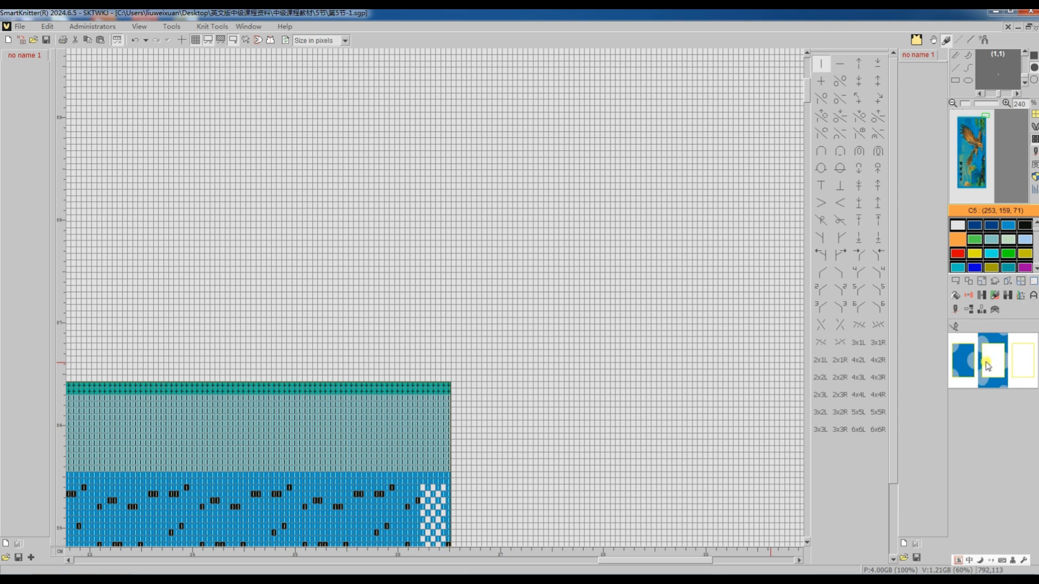
pyautogui.click(966, 370)
# Release the selection around the eagle panel so that the whole canvas is active.
pyautogui.scroll(-8, 672, 420)
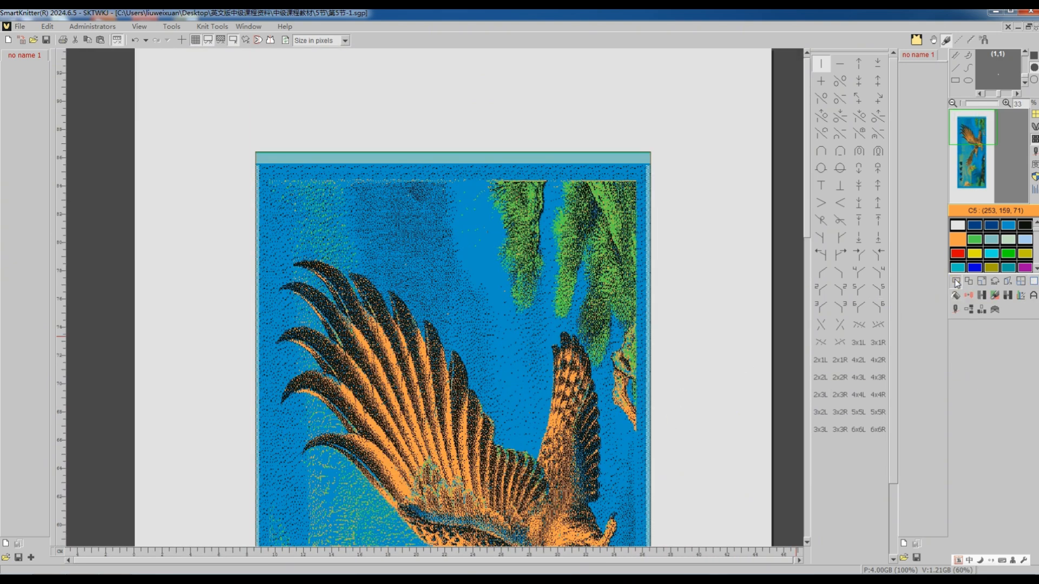
pyautogui.click(954, 281)
pyautogui.click(967, 328)
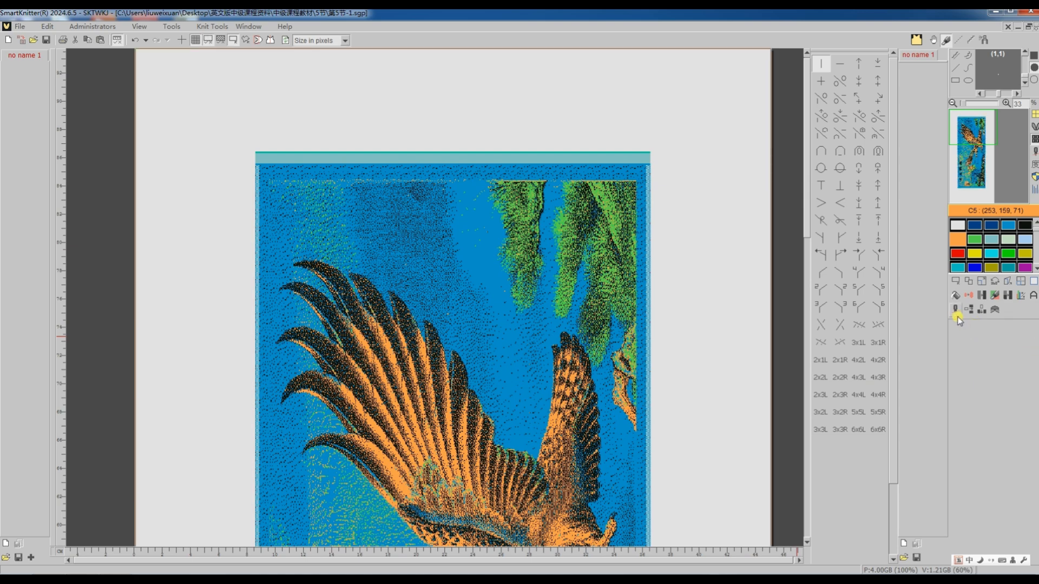
# Translate the cleaned eagle pattern into a machine program with the existing setup.
pyautogui.click(955, 310)
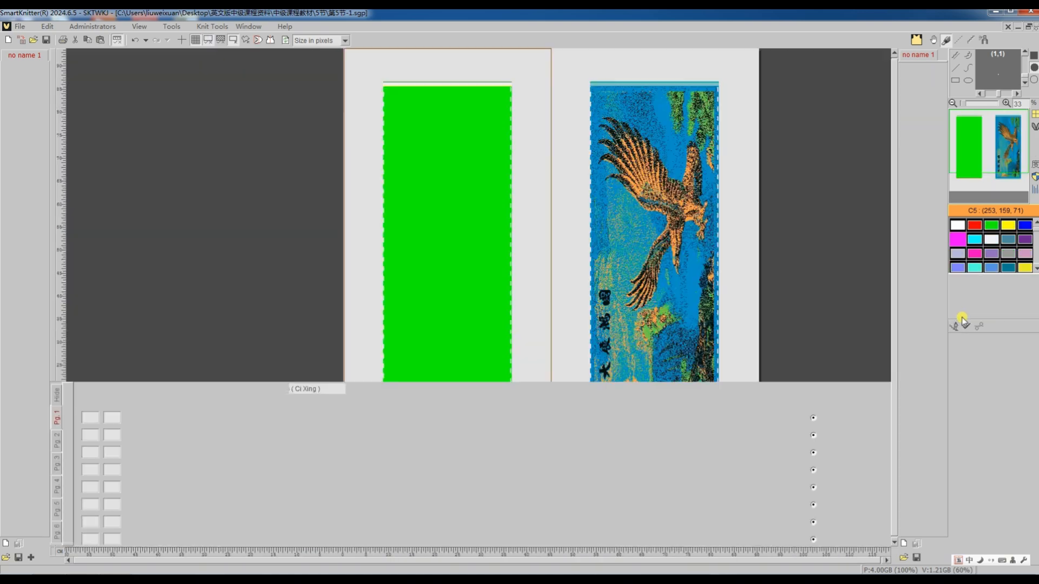
pyautogui.click(979, 326)
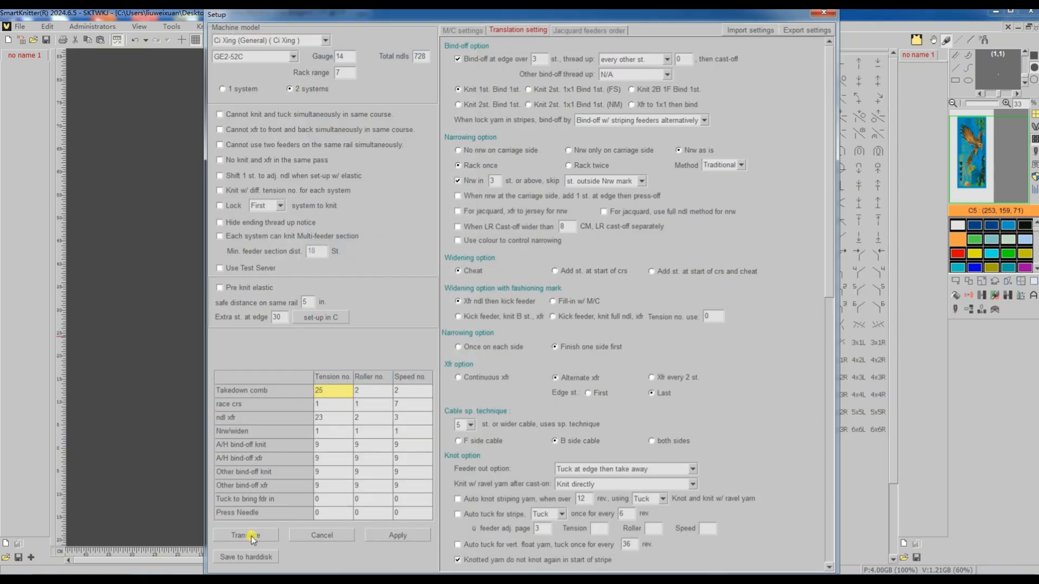
pyautogui.click(251, 537)
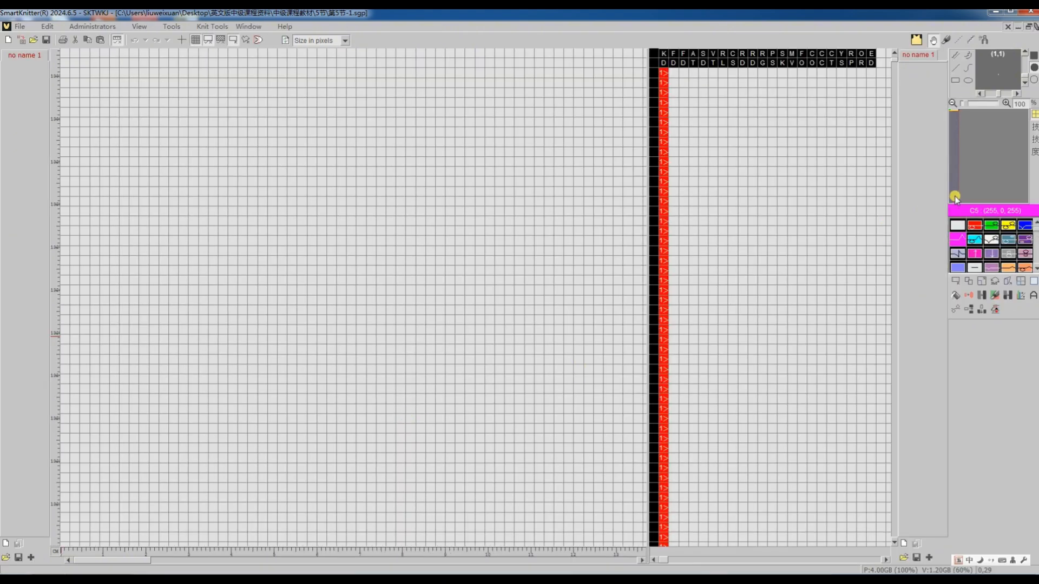
pyautogui.scroll(-5, 404, 391)
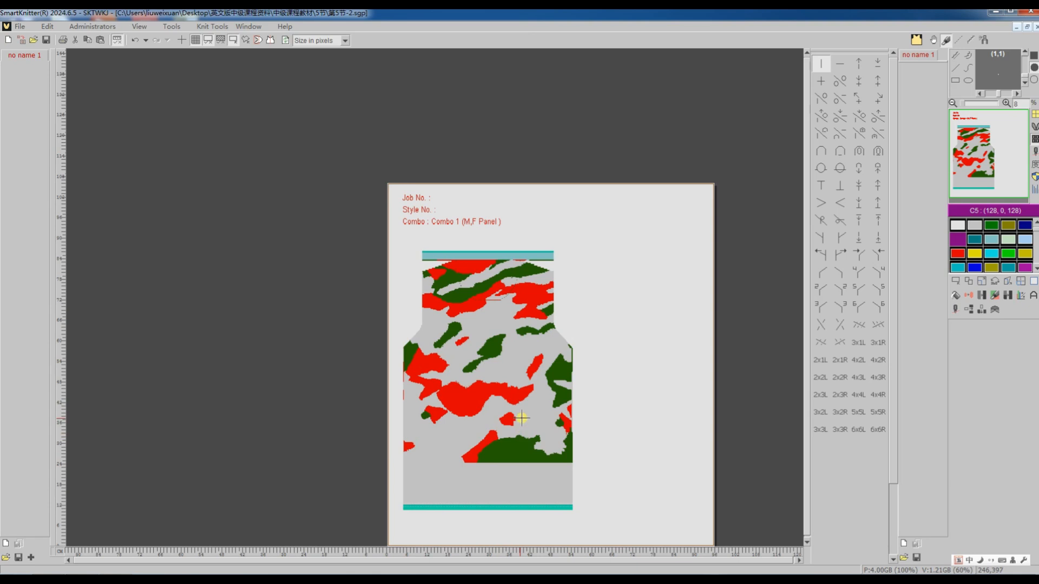
# Try to translate the camouflage panel pattern with its existing machine setup and dismiss the export message.
pyautogui.click(955, 312)
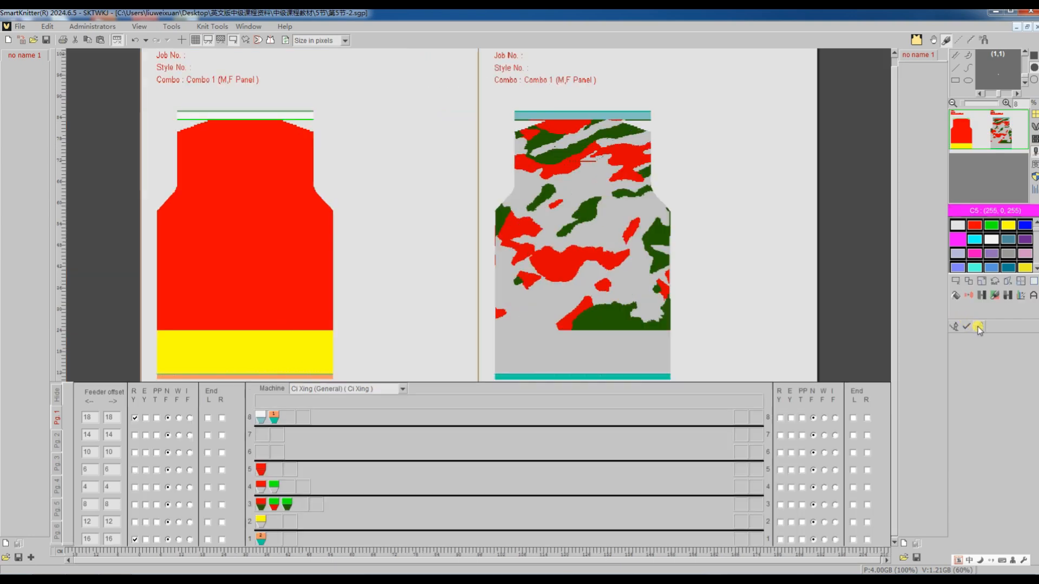
pyautogui.click(978, 327)
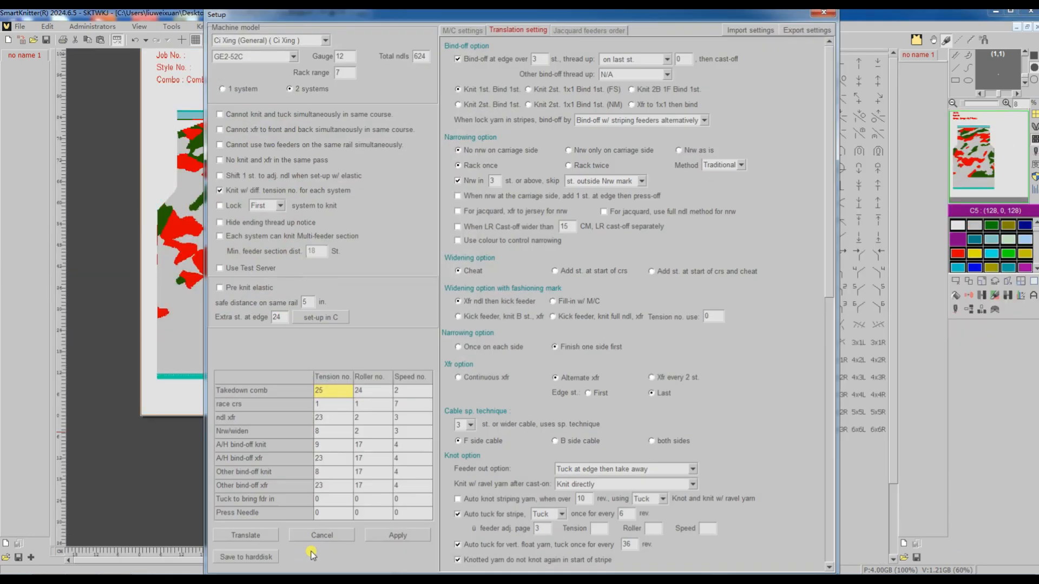
pyautogui.click(259, 537)
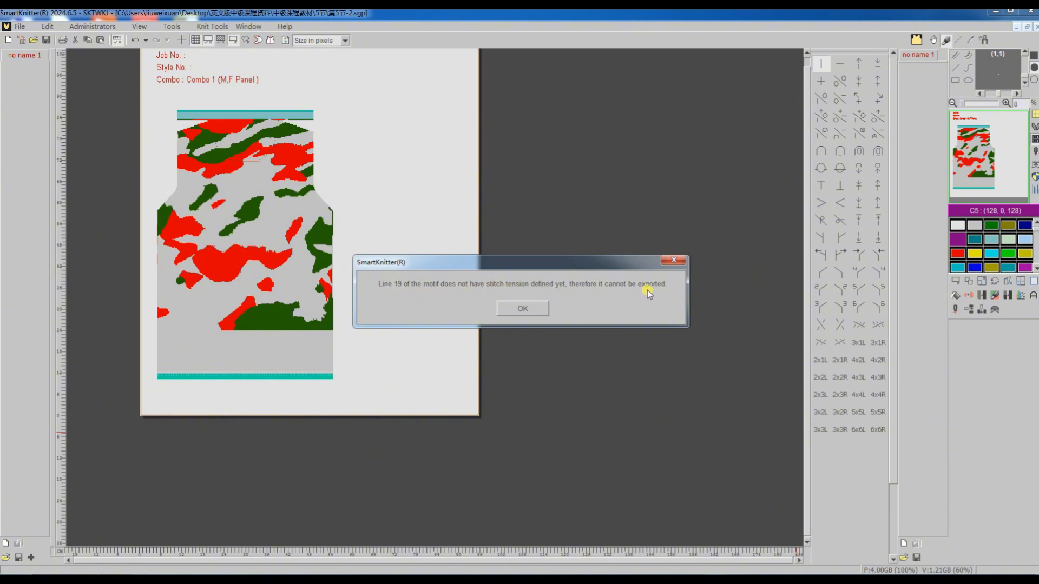
pyautogui.click(522, 307)
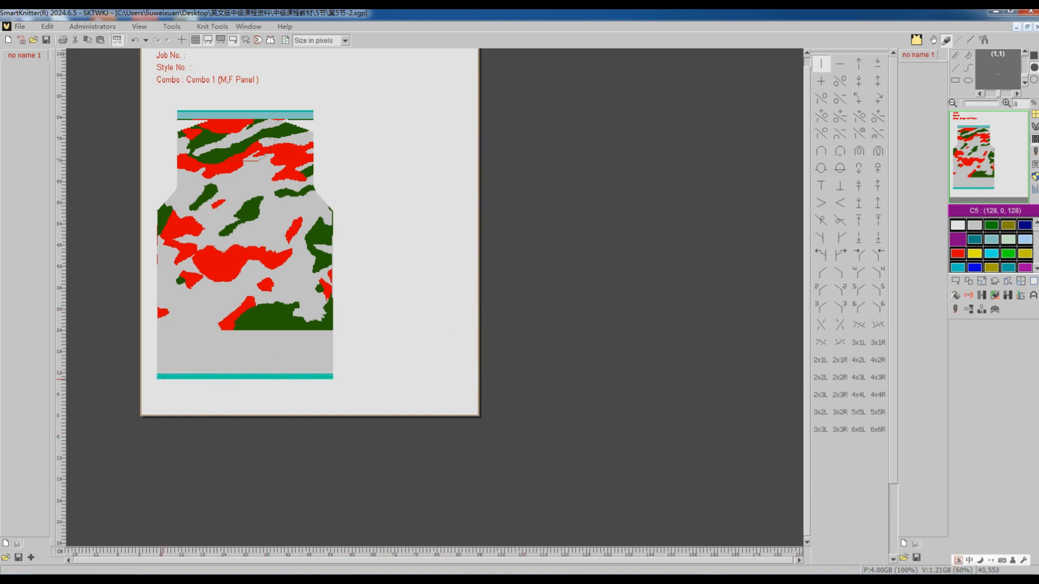
# Select the Job No., Style No. and Combo text above the camouflage panel and change its red stitches to black C27 (31, 31, 31).
pyautogui.scroll(3, 163, 378)
pyautogui.scroll(5, 168, 381)
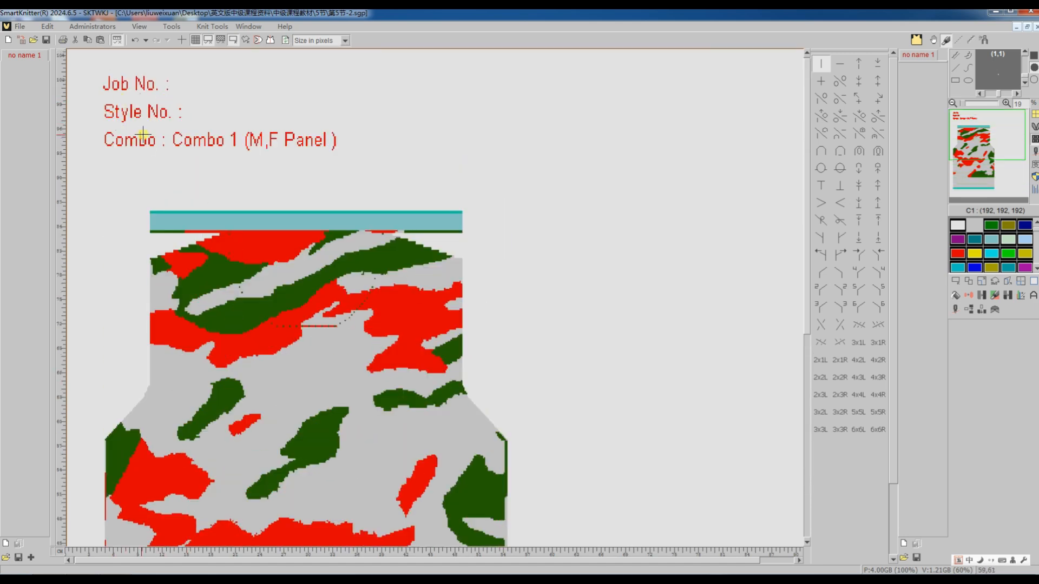
pyautogui.scroll(3, 124, 146)
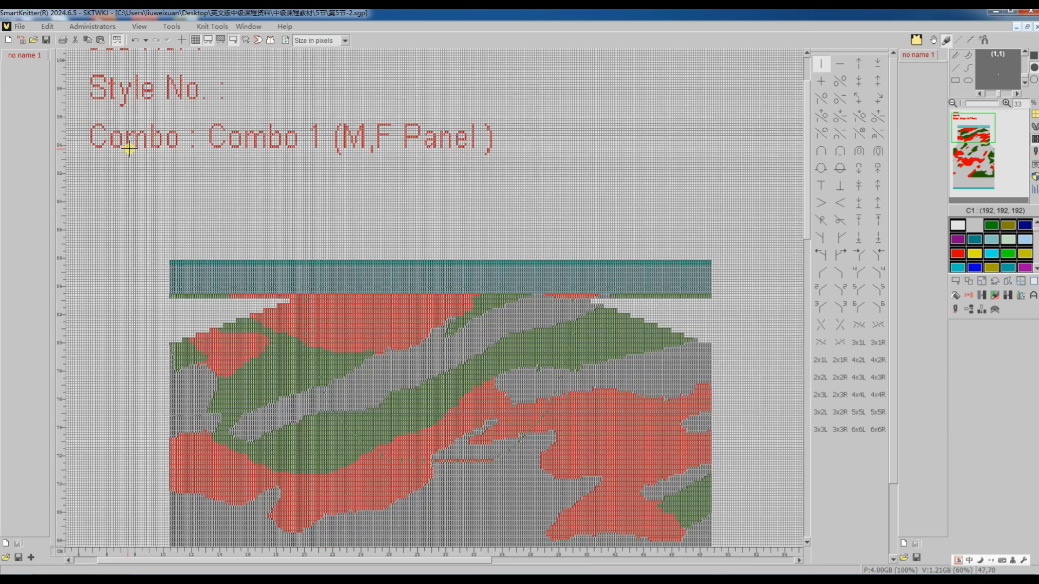
pyautogui.click(954, 283)
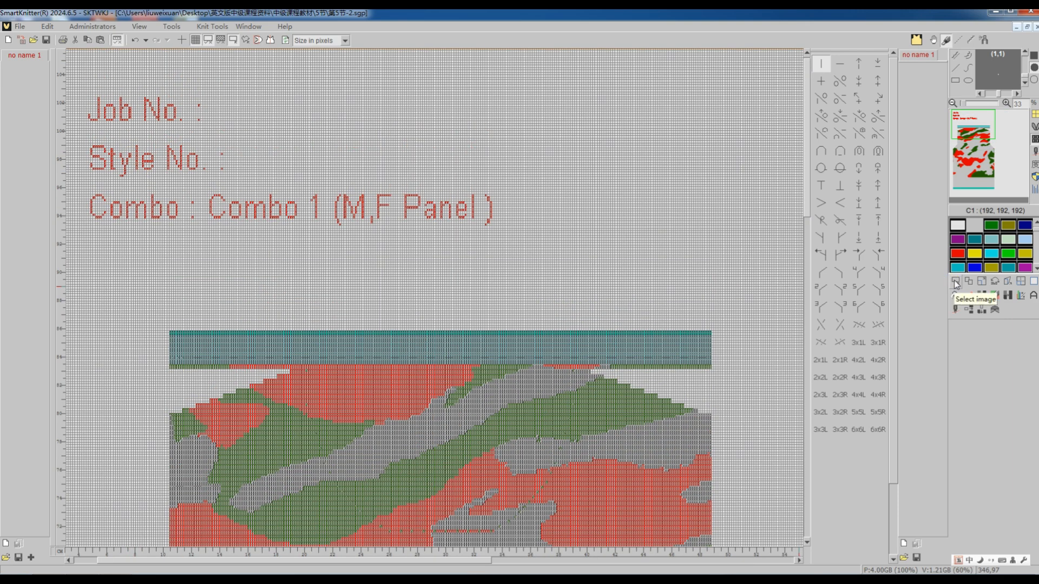
pyautogui.moveTo(80, 237); pyautogui.dragTo(543, 80)
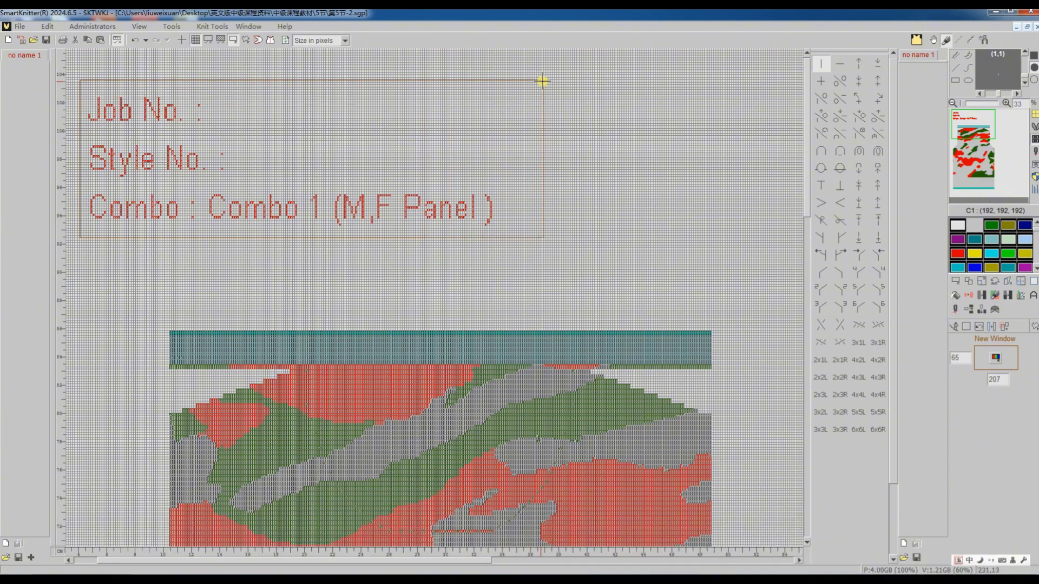
pyautogui.click(982, 296)
pyautogui.click(408, 205)
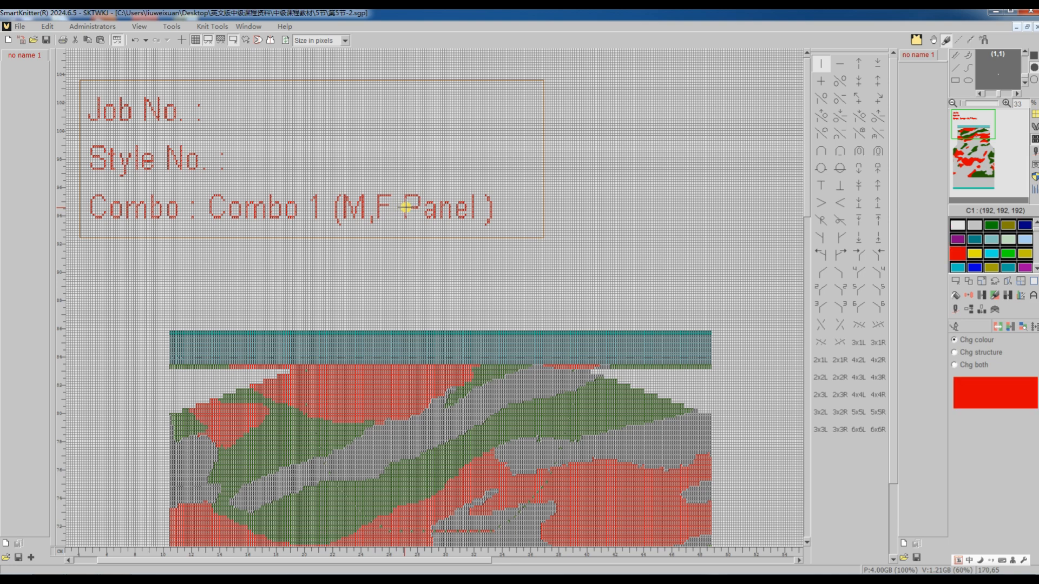
pyautogui.click(1025, 265)
pyautogui.click(1036, 269)
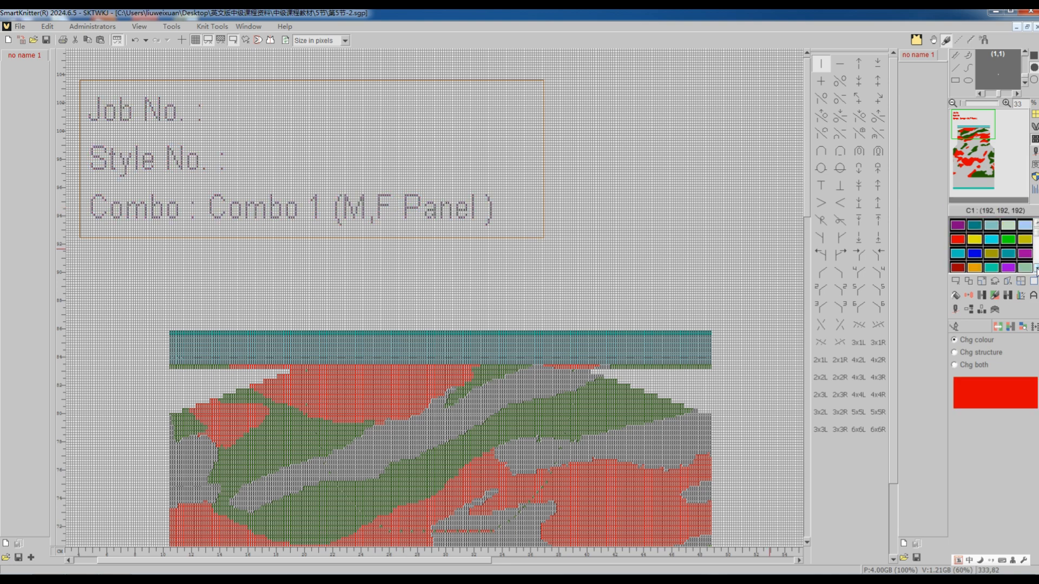
pyautogui.click(1037, 268)
pyautogui.click(994, 268)
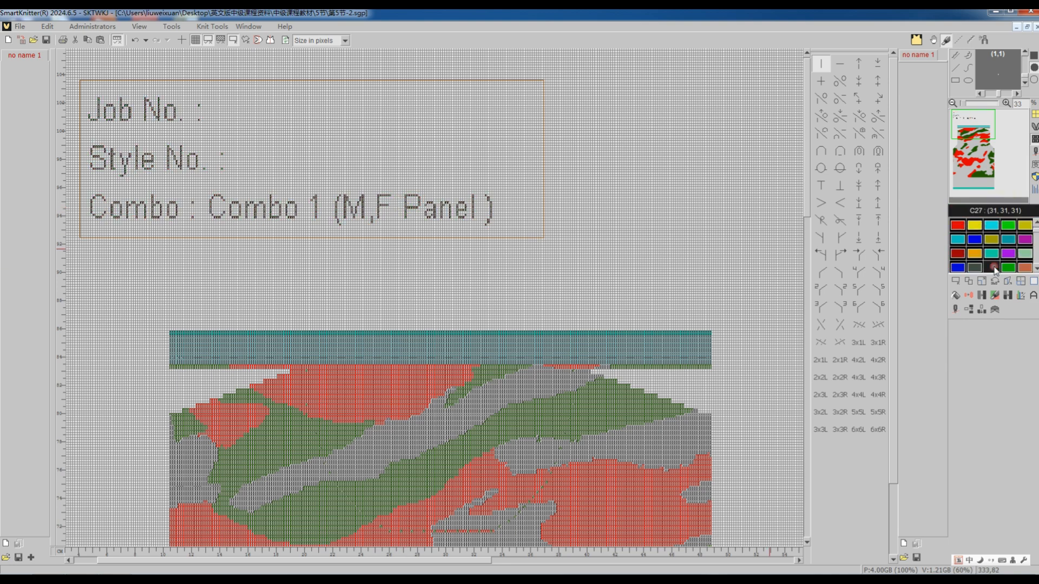
# Release the selection around the header text so that the whole camouflage canvas is active.
pyautogui.click(955, 281)
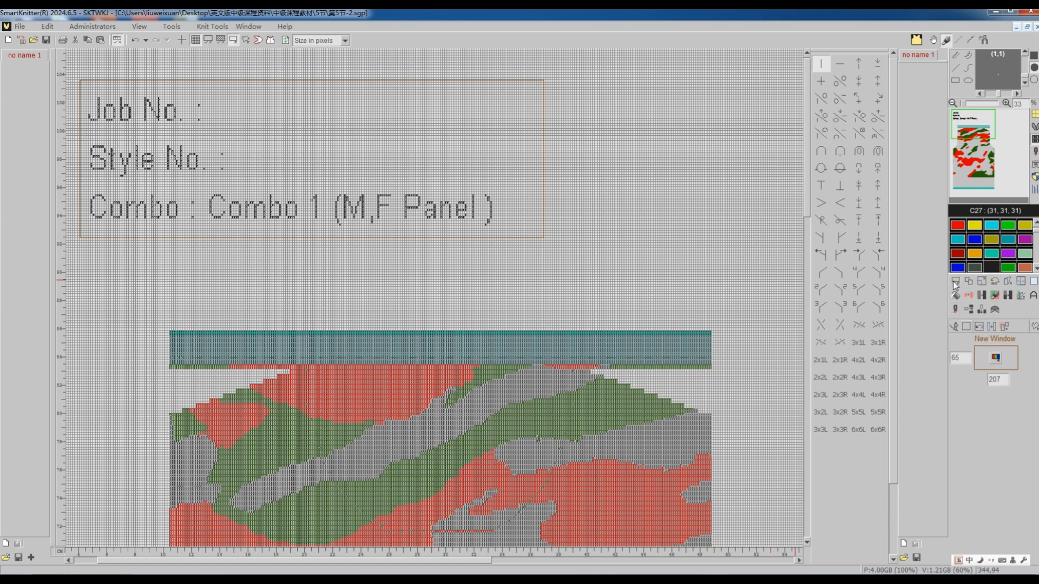
pyautogui.click(969, 328)
pyautogui.scroll(1, 462, 237)
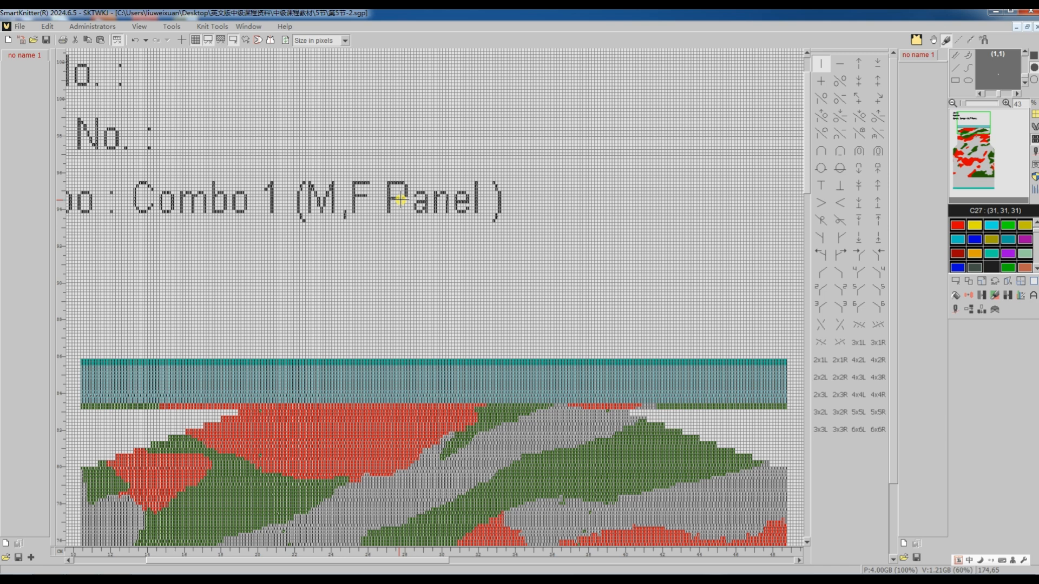
pyautogui.scroll(-3, 427, 234)
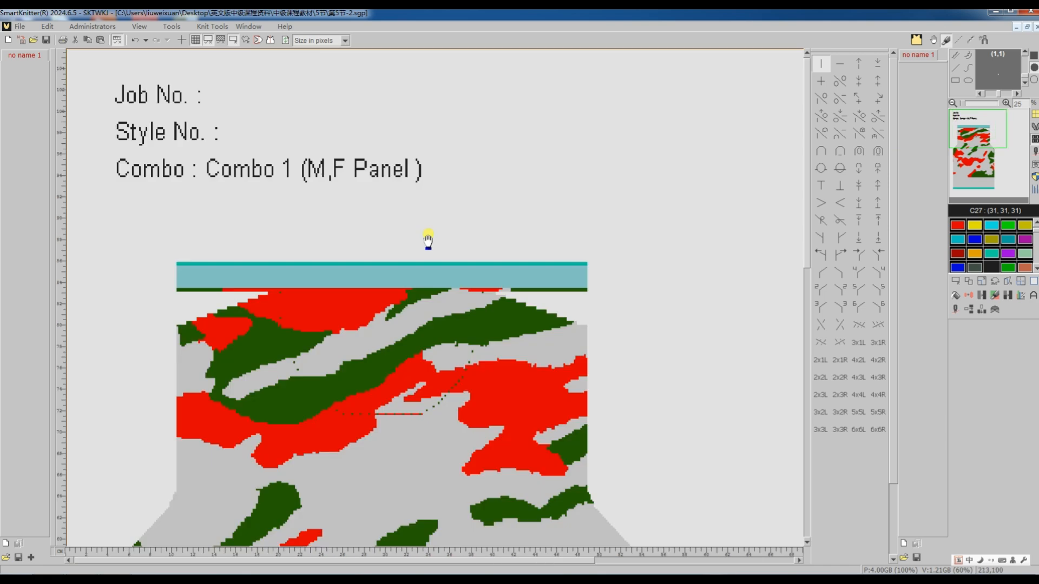
pyautogui.scroll(-1, 427, 238)
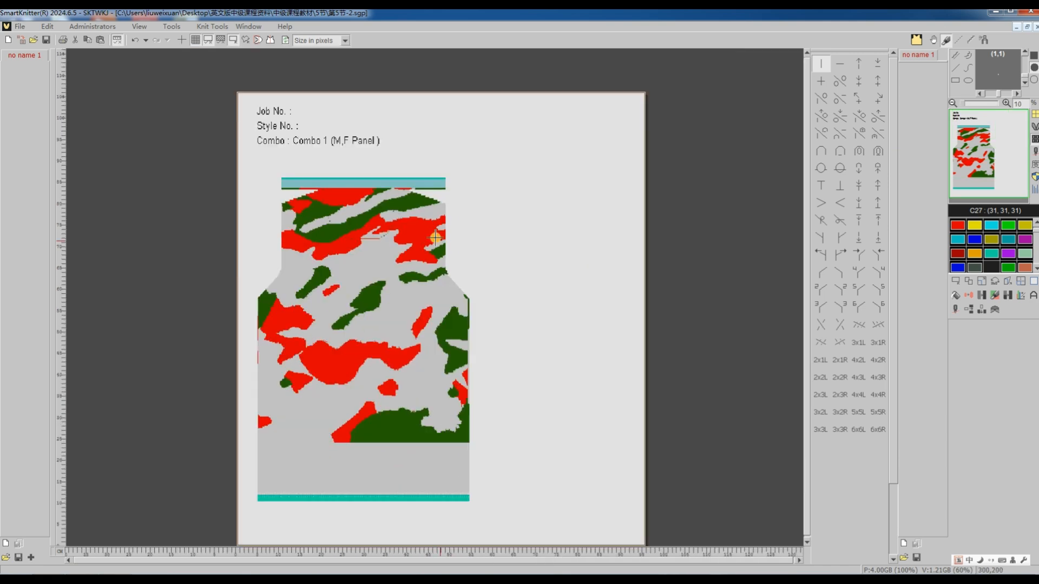
pyautogui.click(955, 281)
pyautogui.click(967, 328)
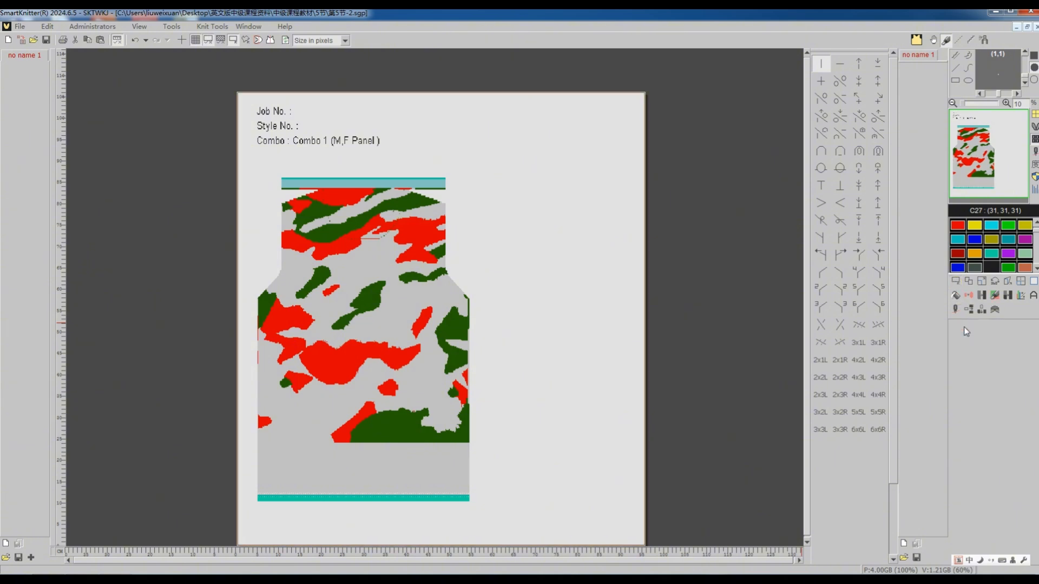
# Translate the camouflage panel into a machine program with the existing Ci Xing GE2-52C setup and look over the generated chart.
pyautogui.click(956, 311)
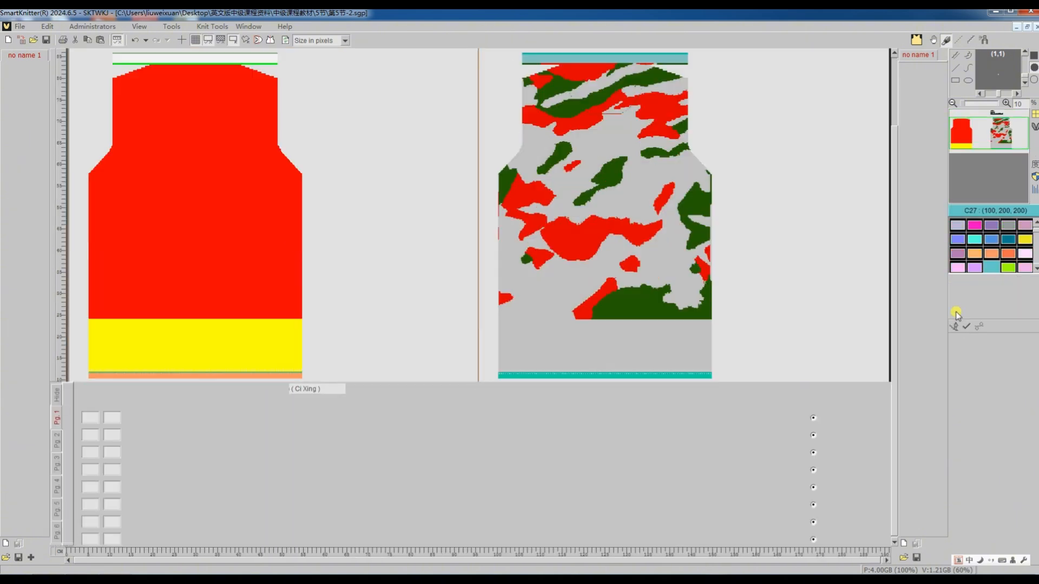
pyautogui.click(979, 327)
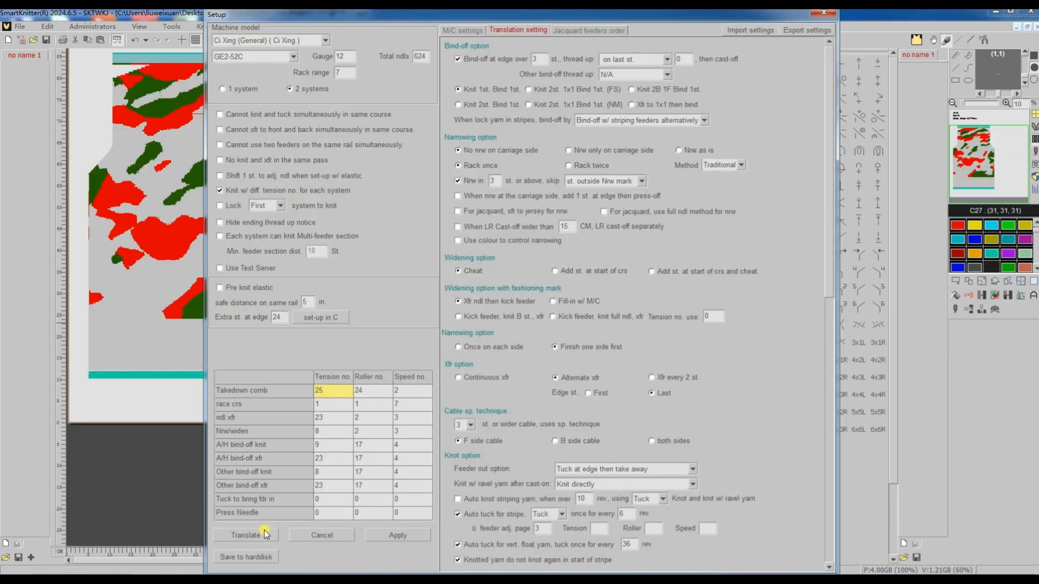
pyautogui.click(264, 533)
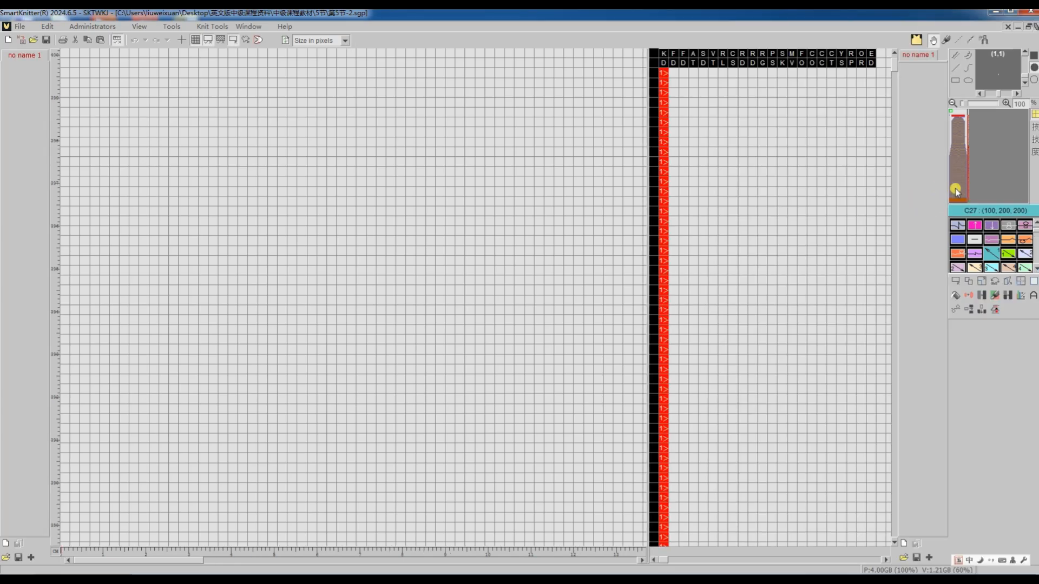
pyautogui.click(955, 189)
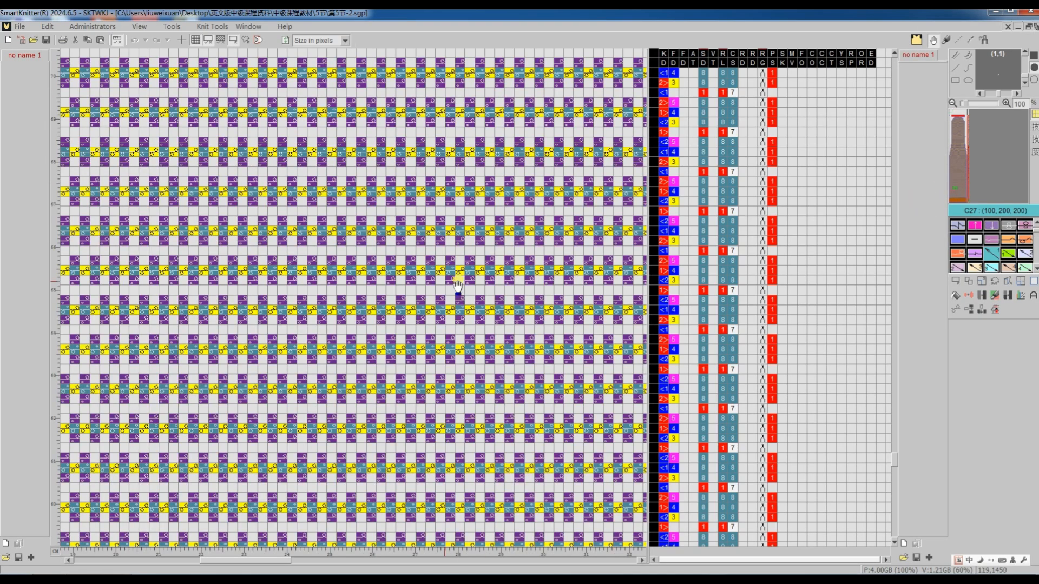
pyautogui.scroll(-8, 417, 295)
pyautogui.scroll(-1, 413, 294)
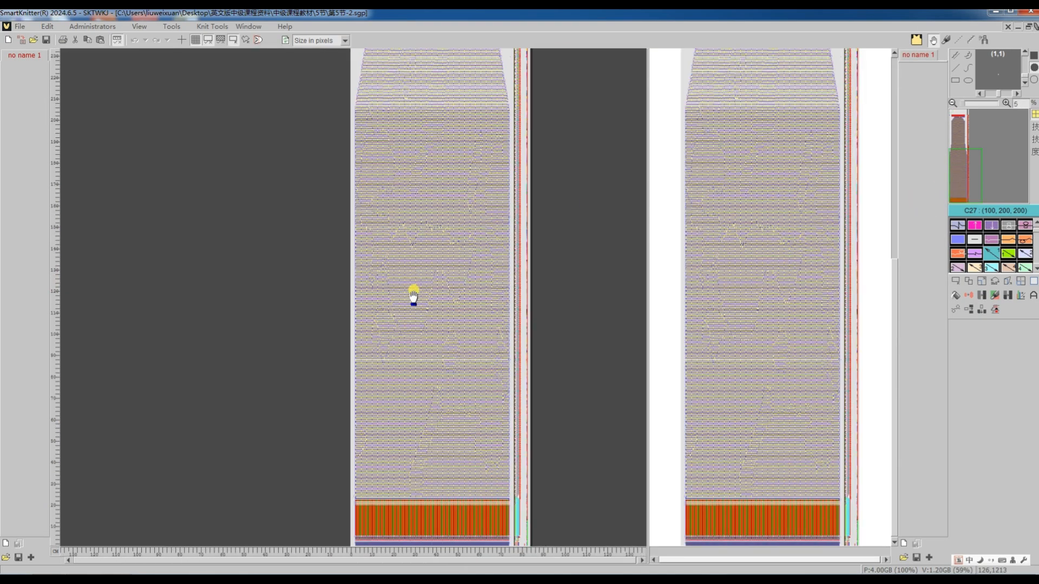
pyautogui.scroll(5, 413, 295)
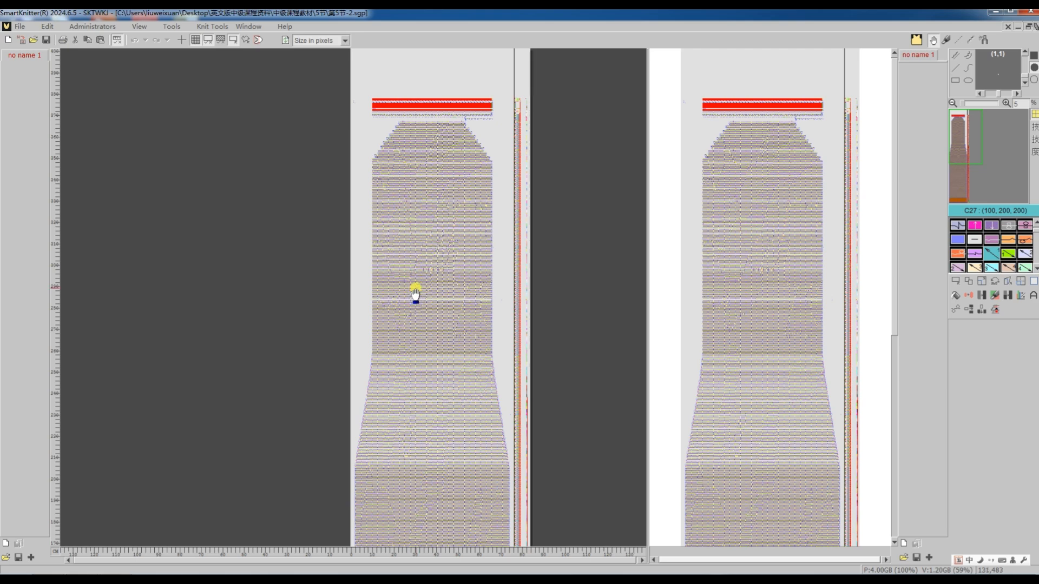
pyautogui.scroll(-6, 414, 293)
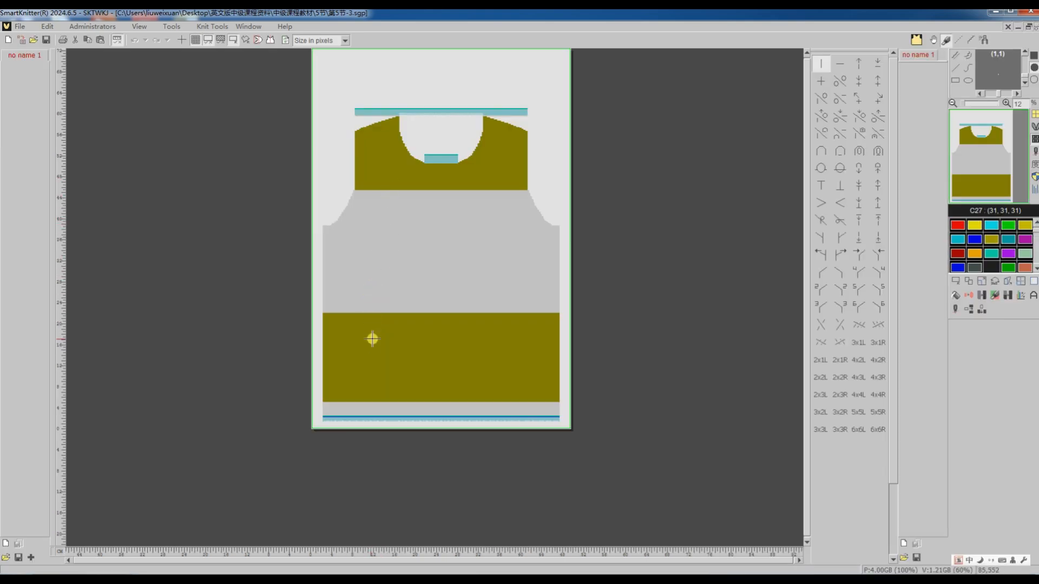
# Try to translate the round-neck striped panel with its existing Shima Seiki setup and dismiss the export message.
pyautogui.click(956, 310)
pyautogui.click(979, 326)
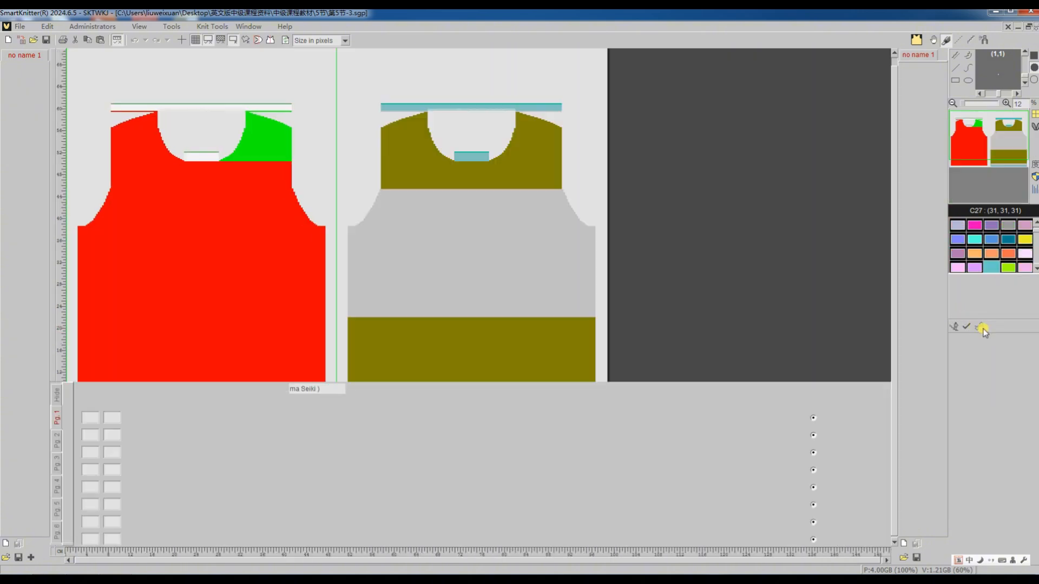
pyautogui.click(977, 325)
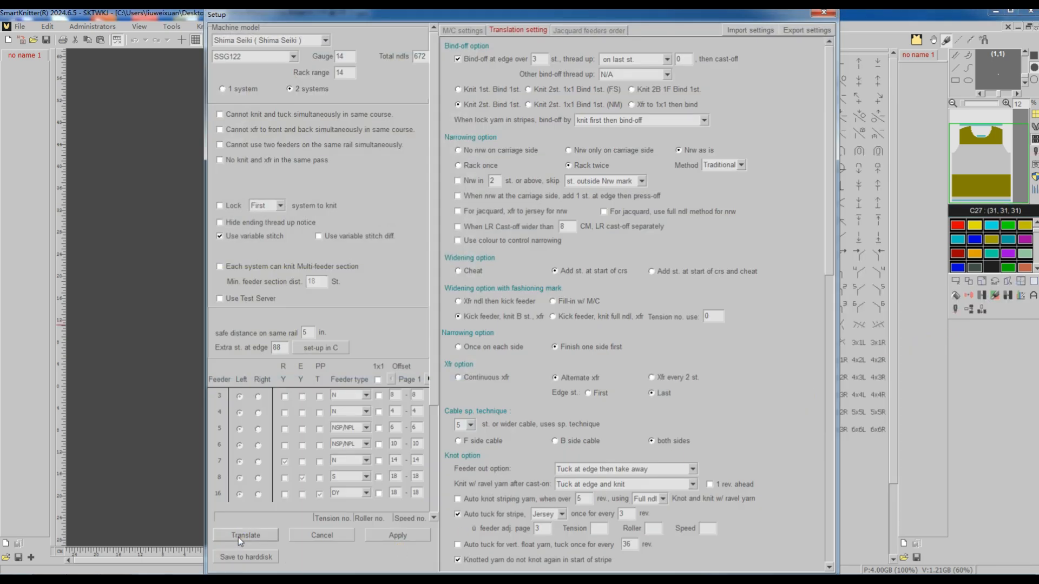
pyautogui.click(238, 536)
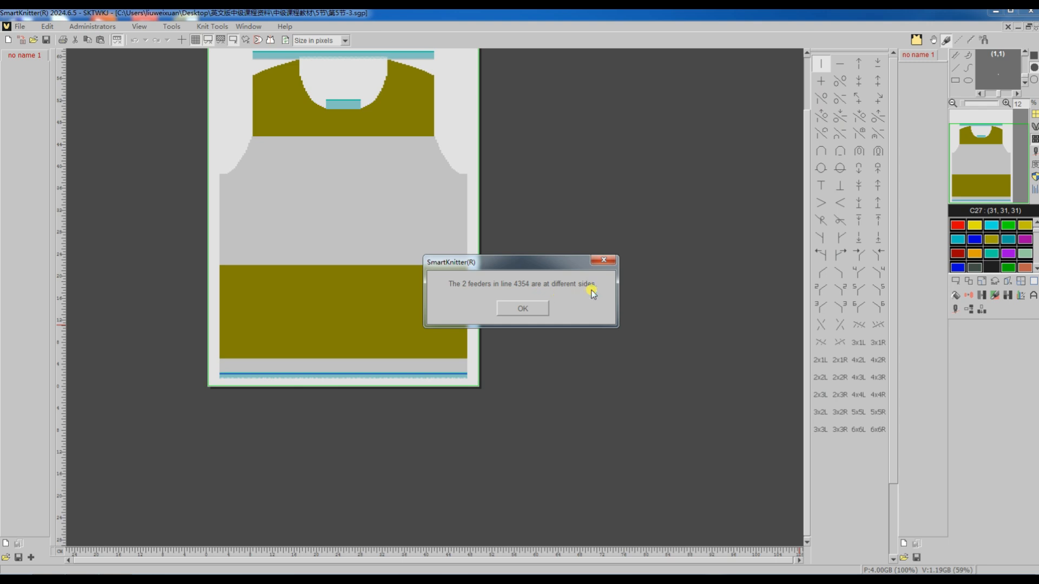
pyautogui.click(521, 310)
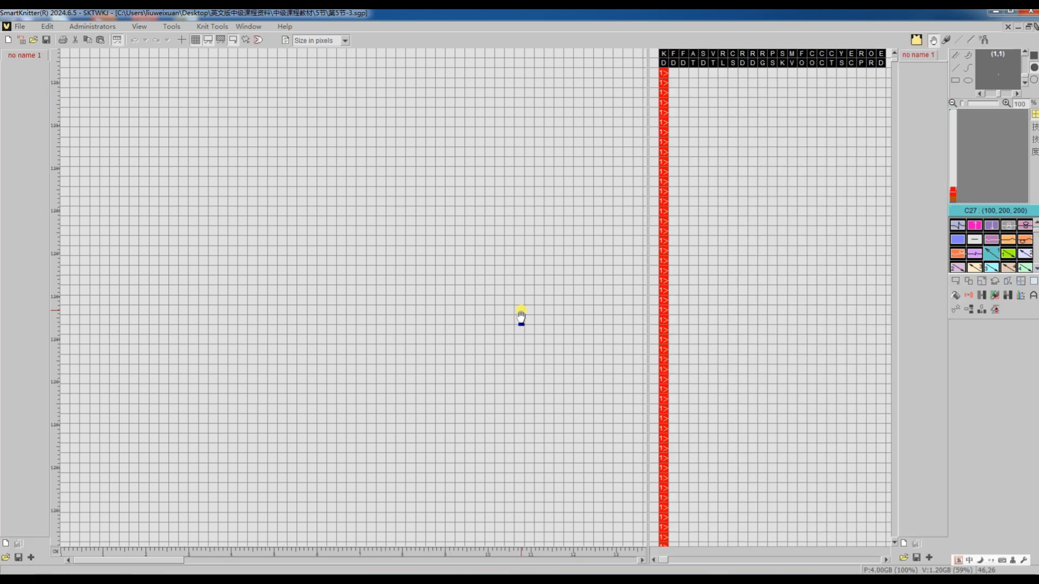
# Inspect where the round-neck panel's incomplete program breaks off and return to the pattern.
pyautogui.click(952, 190)
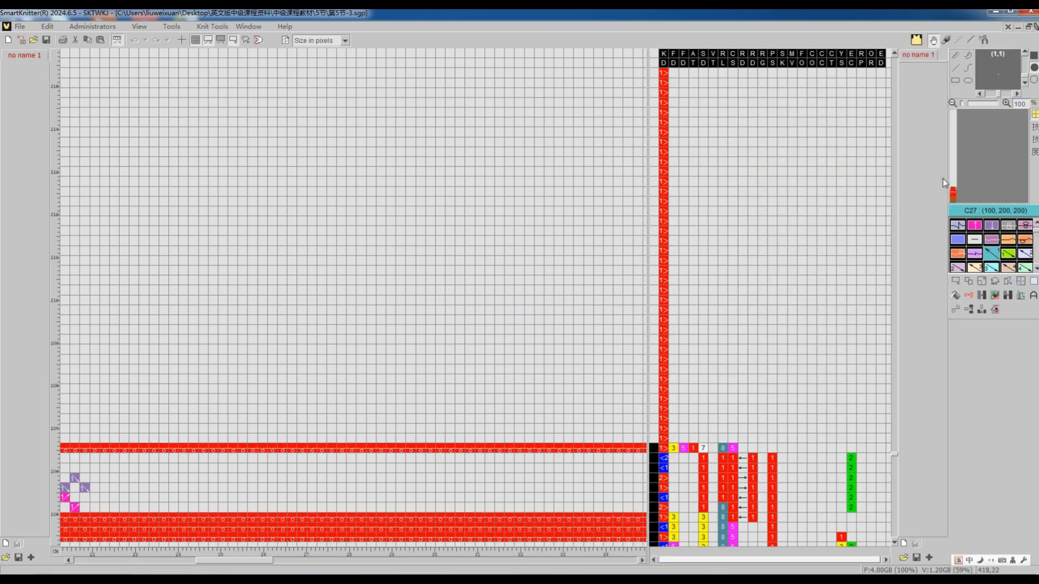
pyautogui.scroll(-4, 602, 297)
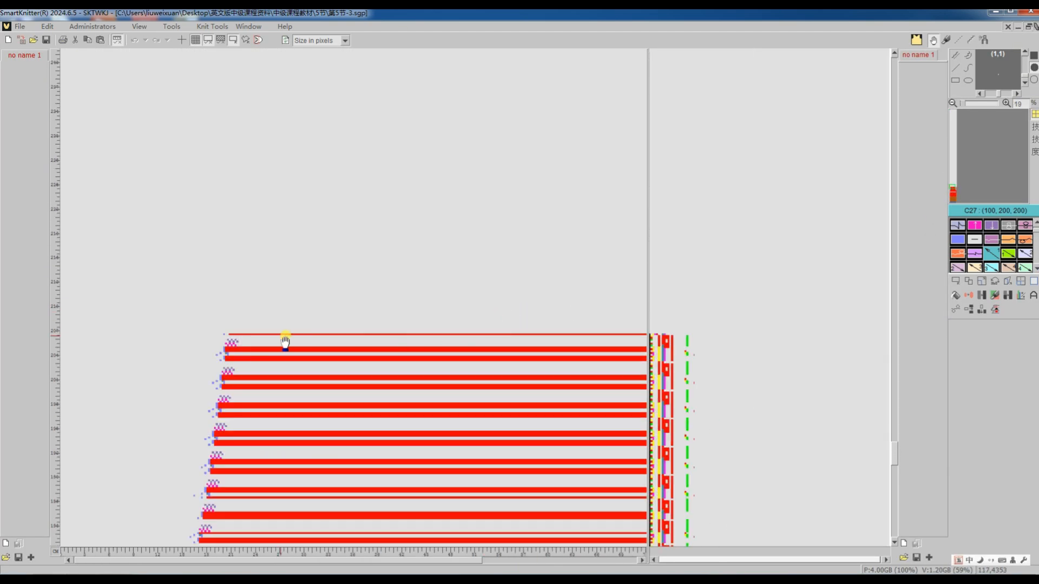
pyautogui.scroll(-3, 262, 350)
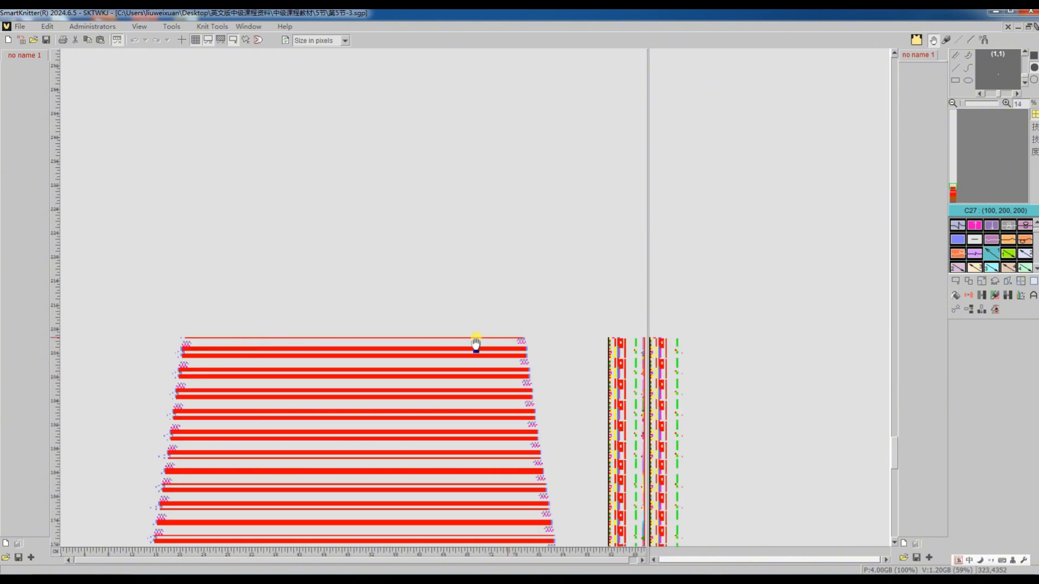
pyautogui.scroll(-1, 417, 350)
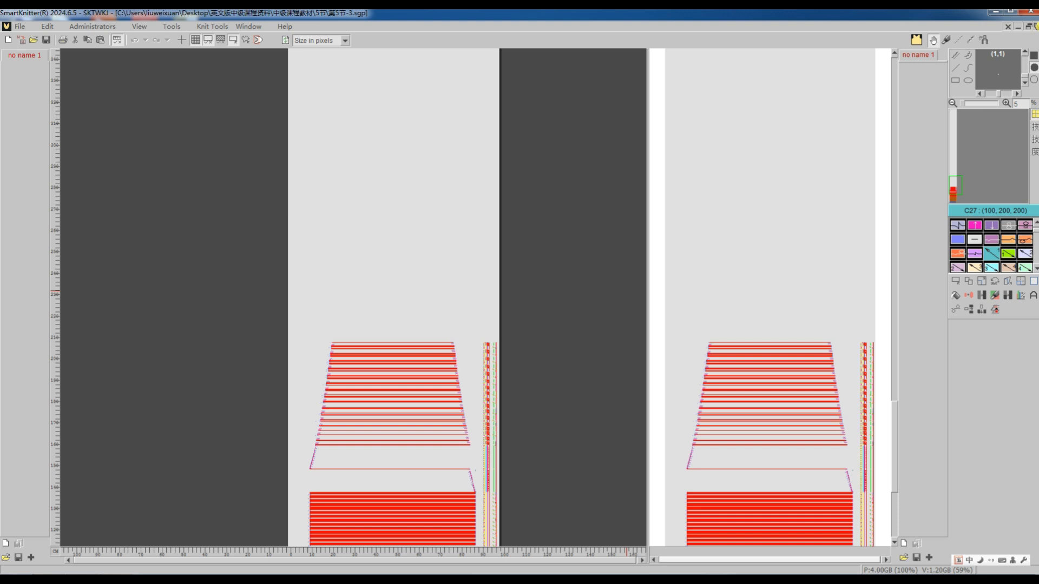
pyautogui.click(1036, 27)
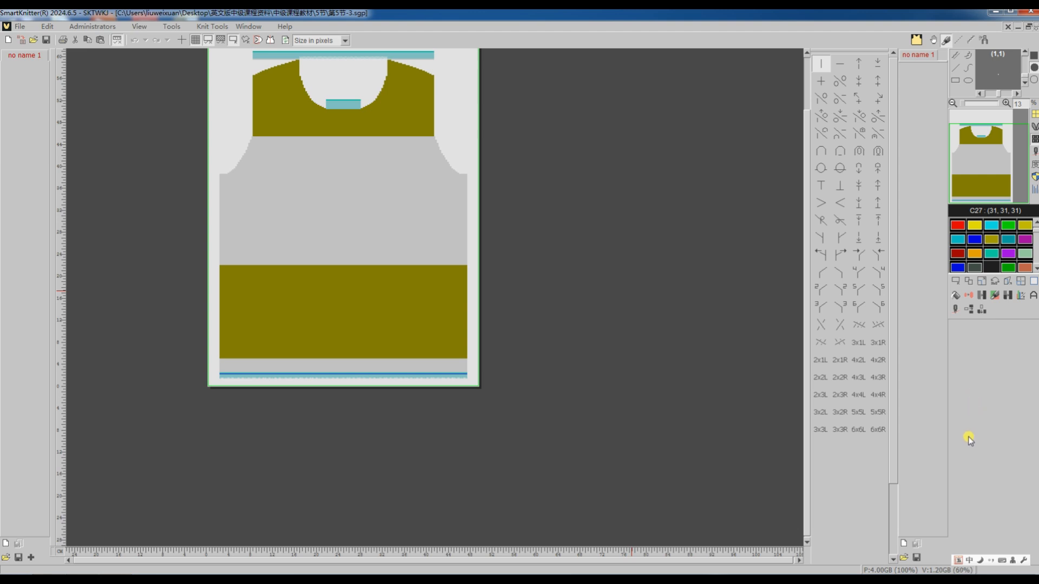
# Set locked yarn in stripes to bind off with striping feeders alternately and translate the round-neck panel.
pyautogui.click(953, 311)
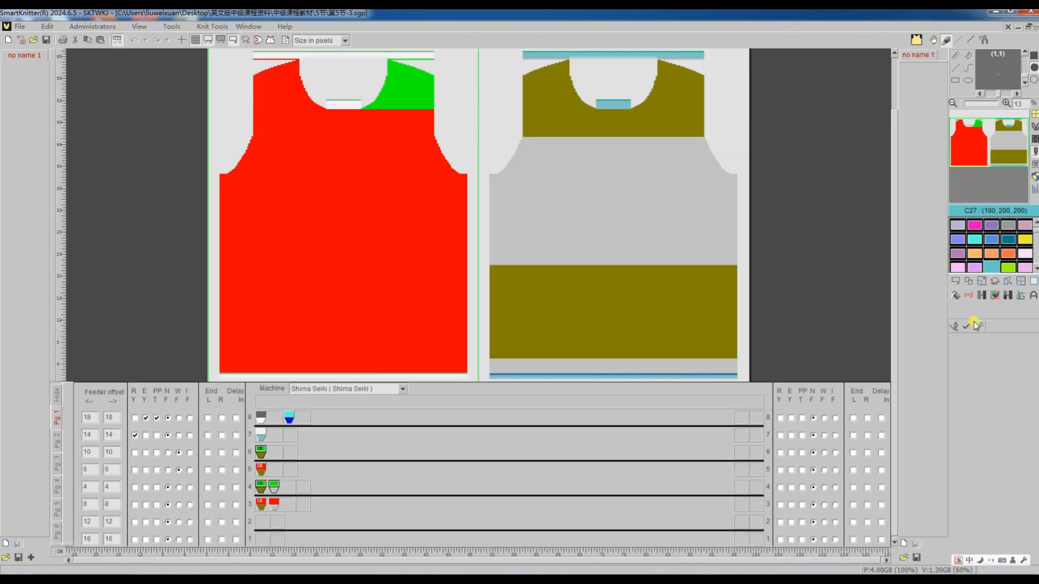
pyautogui.click(976, 326)
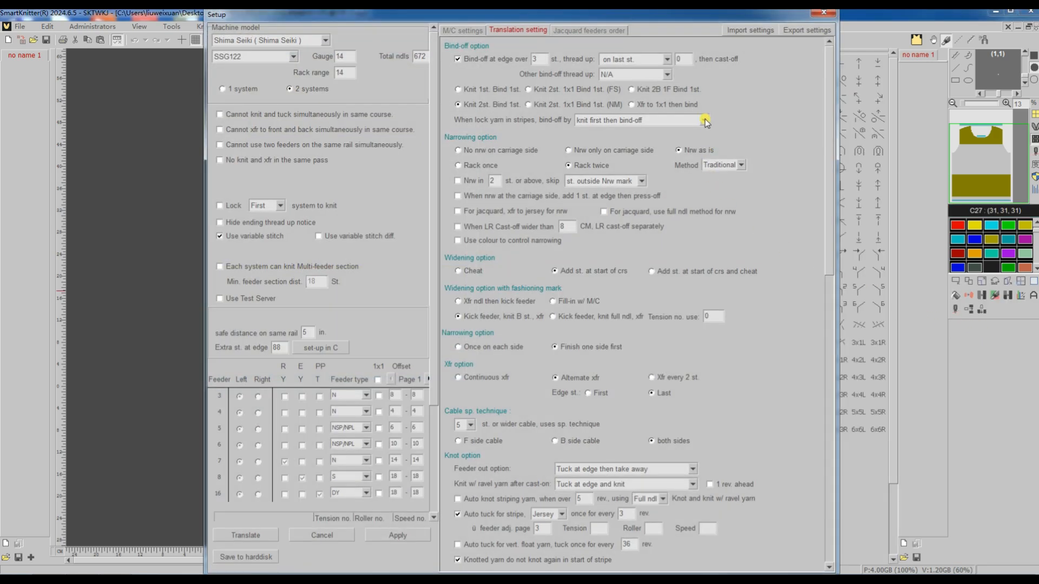
pyautogui.click(704, 121)
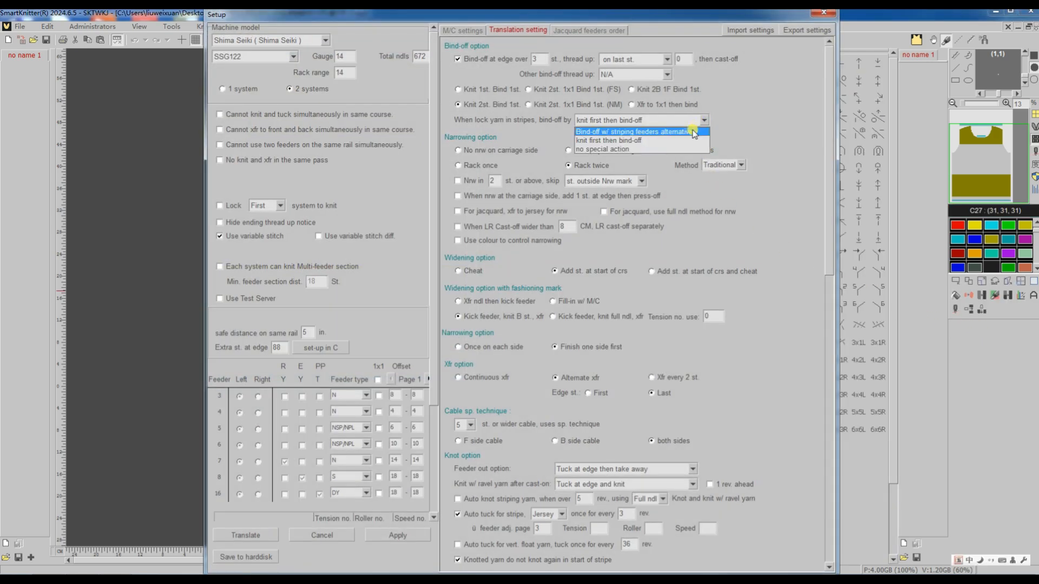
pyautogui.click(693, 132)
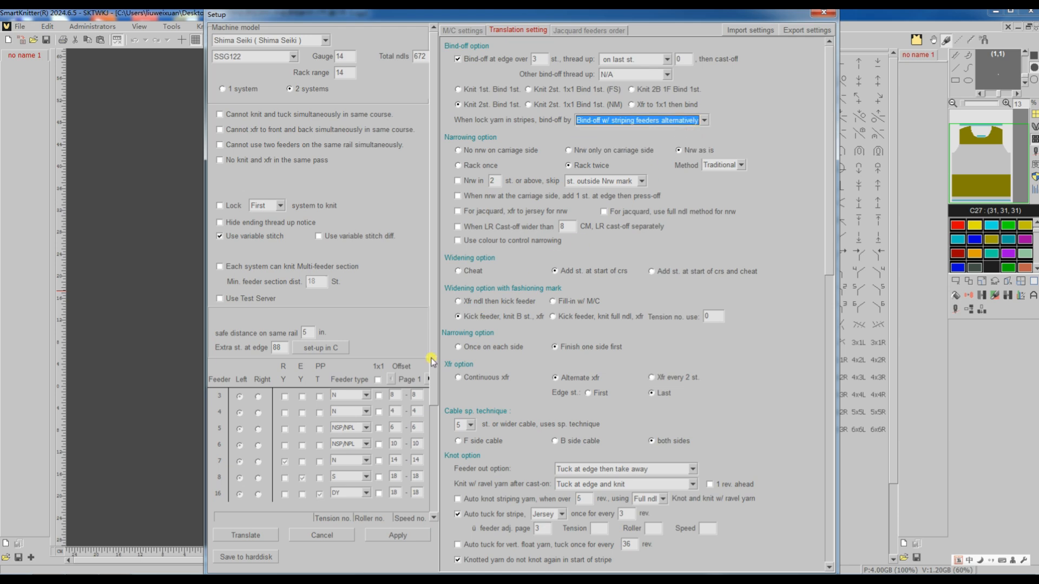
pyautogui.click(259, 533)
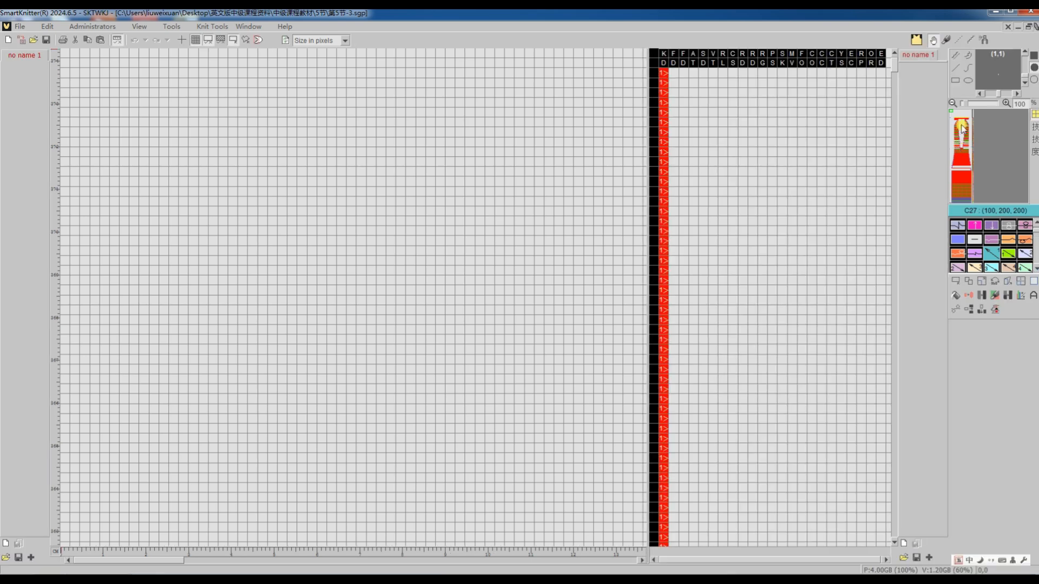
# Examine the translated round-neck program from the neckline and shoulders down to the hem.
pyautogui.click(958, 124)
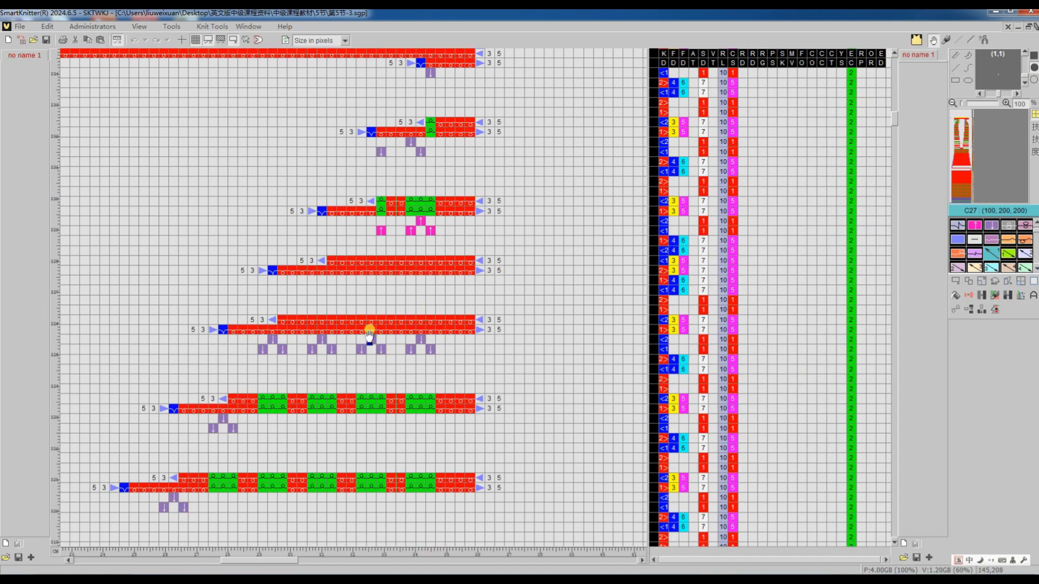
pyautogui.scroll(-2, 327, 344)
pyautogui.keyDown('ctrl'); pyautogui.scroll(-6, 327, 346); pyautogui.keyUp('ctrl')
pyautogui.scroll(-10, 329, 346)
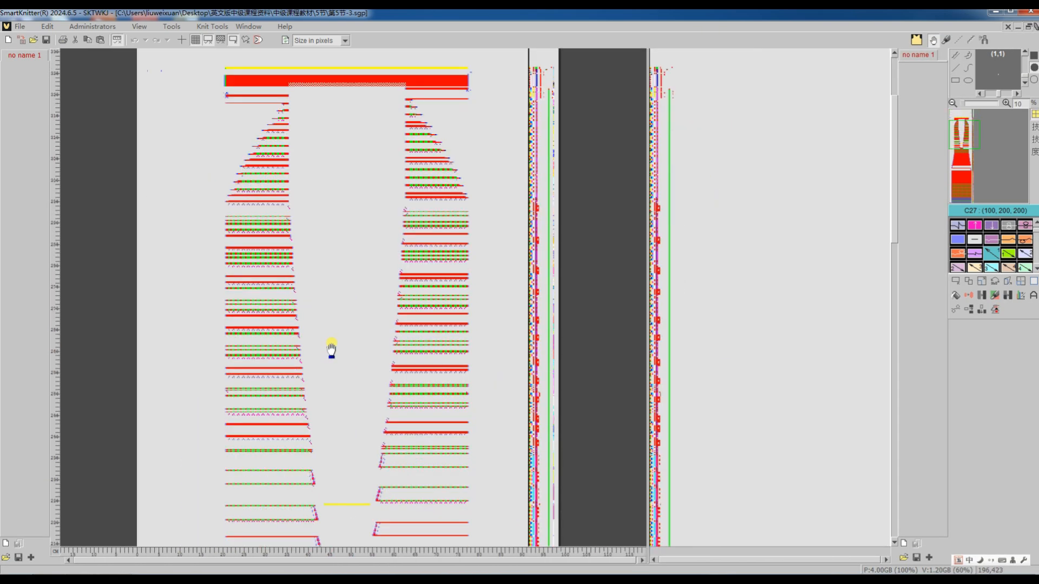
pyautogui.scroll(-12, 331, 349)
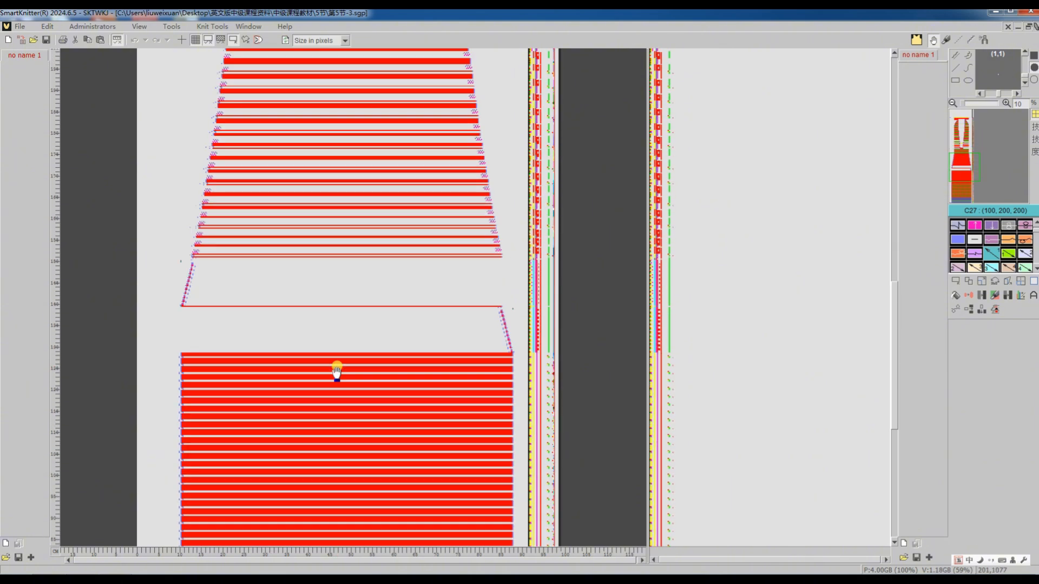
pyautogui.scroll(-10, 337, 374)
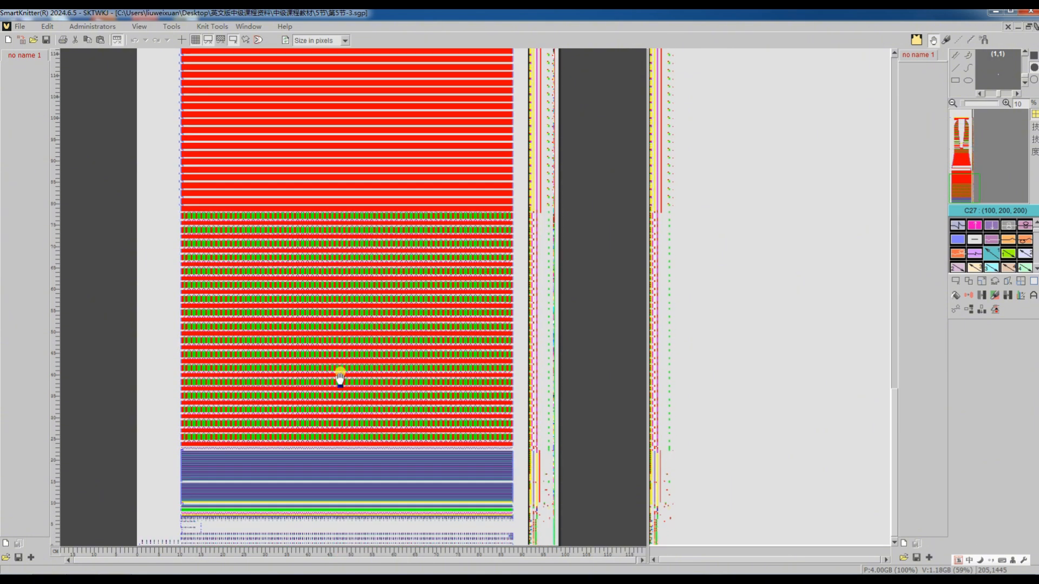
pyautogui.scroll(5, 339, 376)
pyautogui.scroll(12, 341, 377)
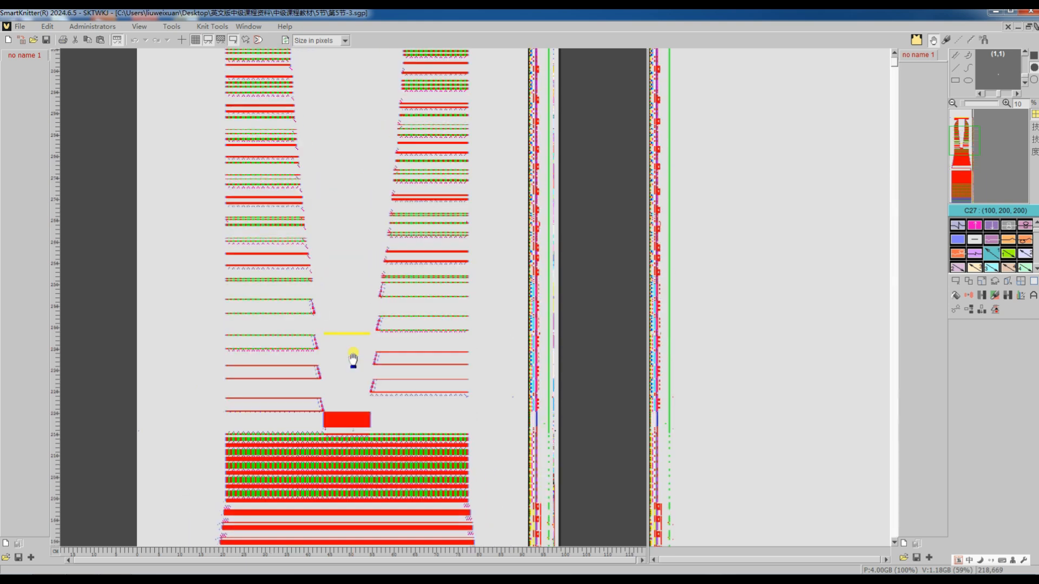
pyautogui.keyDown('ctrl'); pyautogui.scroll(-2, 353, 359); pyautogui.keyUp('ctrl')
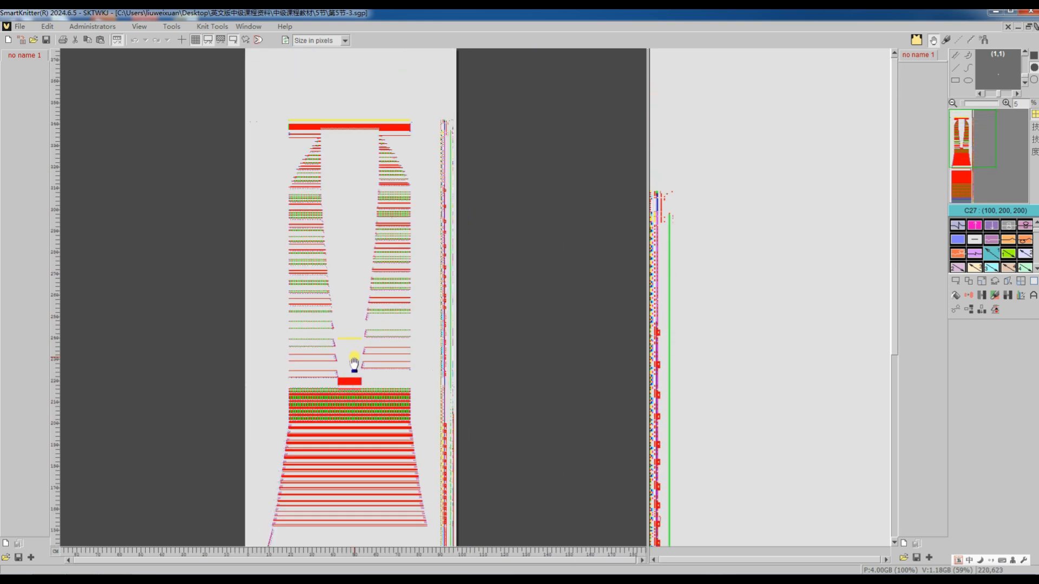
# Return to the source pattern's setup, restore the stripe bind-off to knit first then bind-off, and disable auto tuck for stripe.
pyautogui.doubleClick(369, 409)
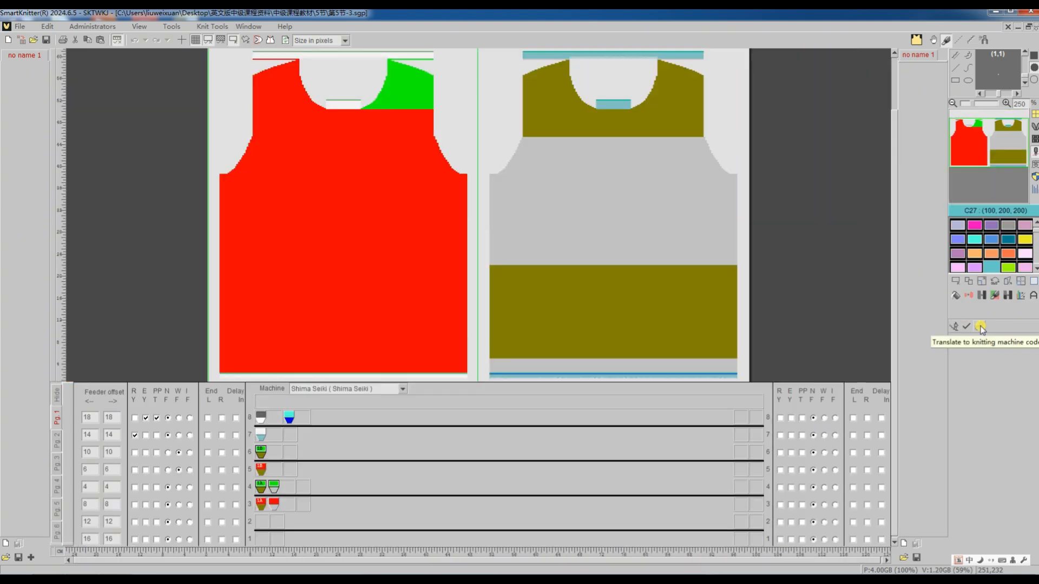
pyautogui.click(981, 326)
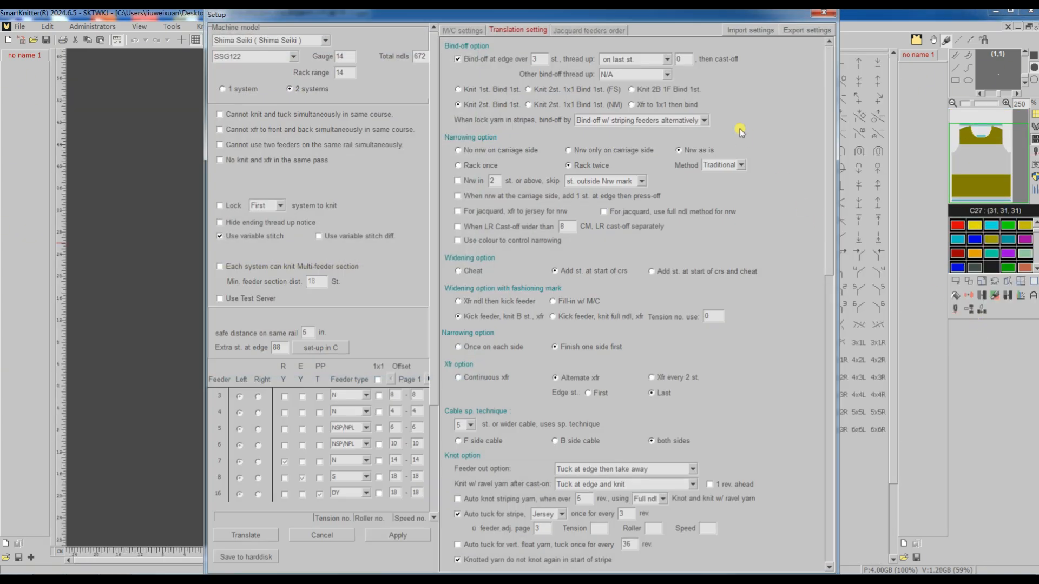
pyautogui.click(703, 119)
pyautogui.click(696, 144)
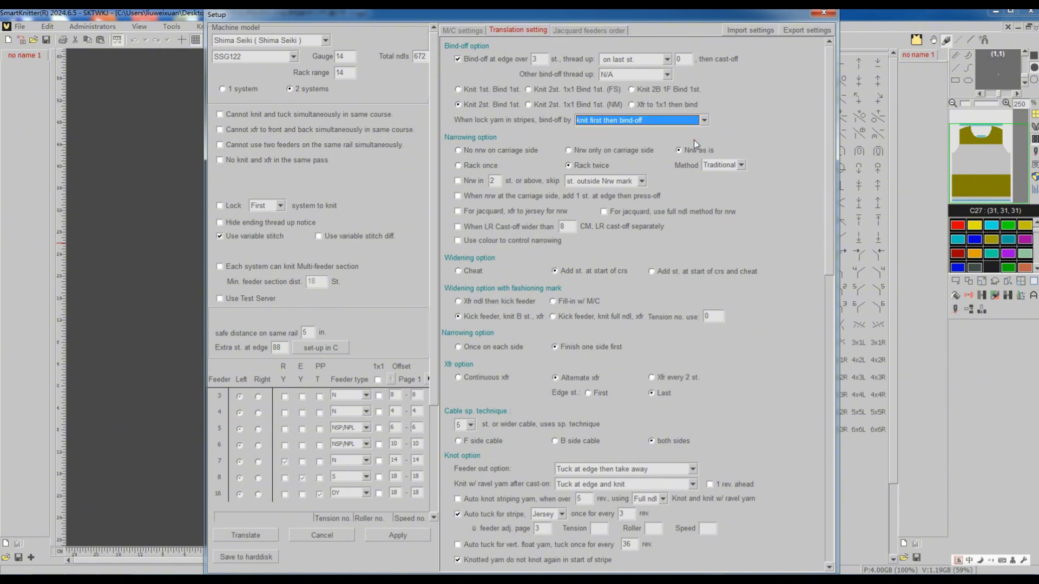
pyautogui.moveTo(831, 149); pyautogui.dragTo(832, 283)
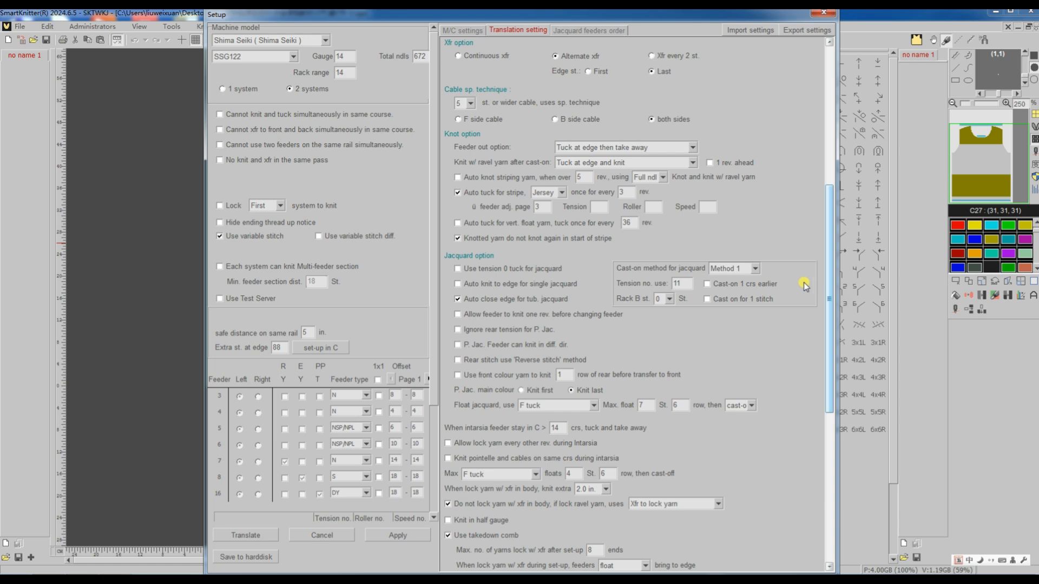
pyautogui.click(458, 193)
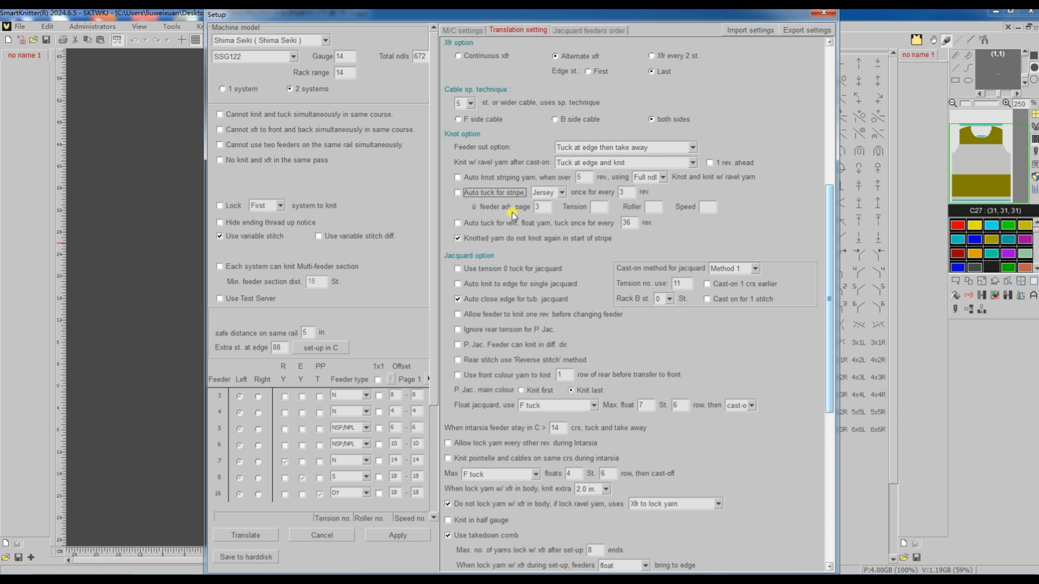
# Translate the round-neck panel with auto tuck for stripe off and inspect the whole resulting program.
pyautogui.click(256, 535)
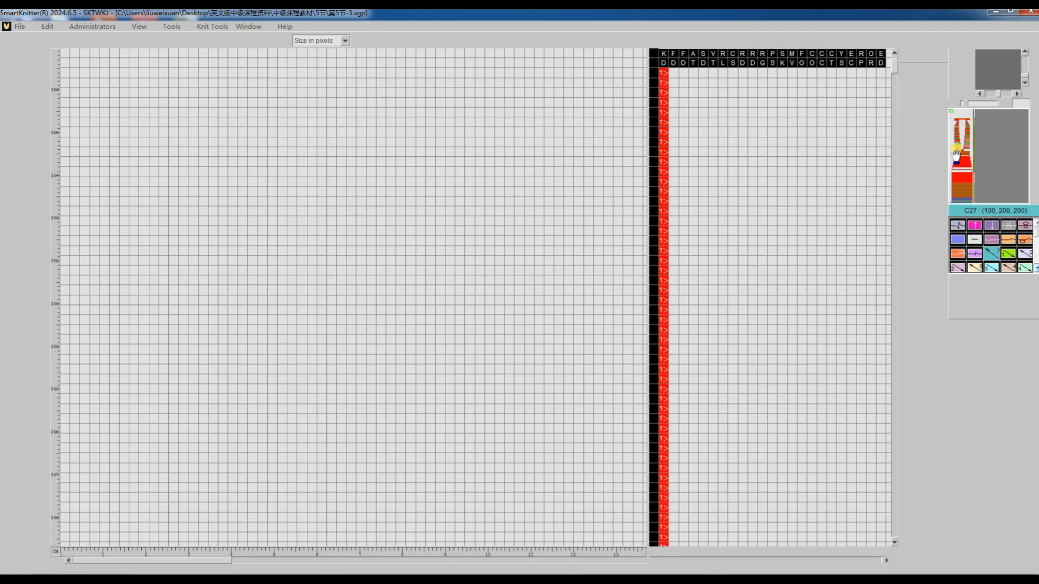
pyautogui.scroll(-5, 414, 351)
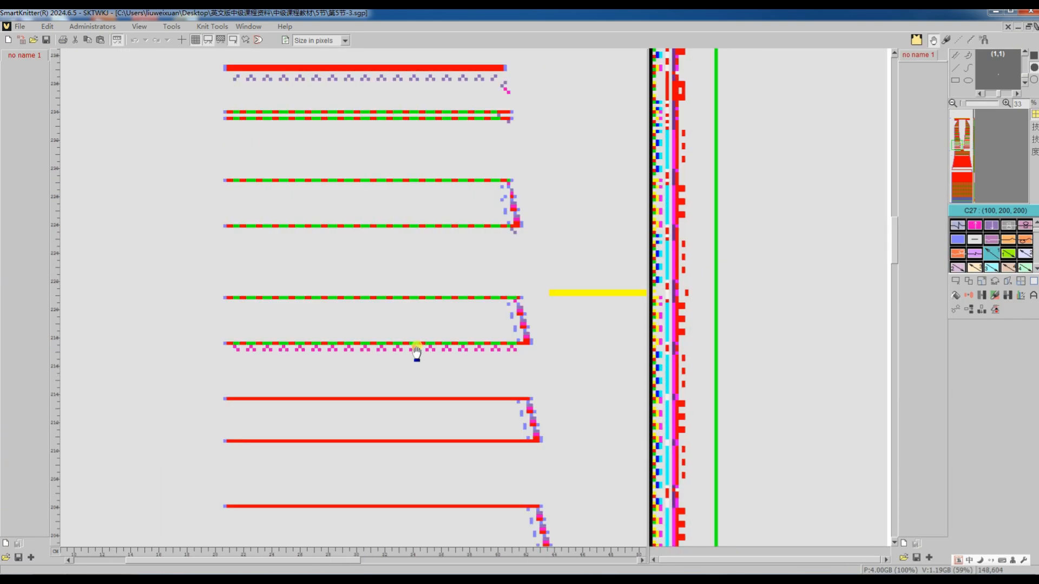
pyautogui.scroll(-1, 416, 352)
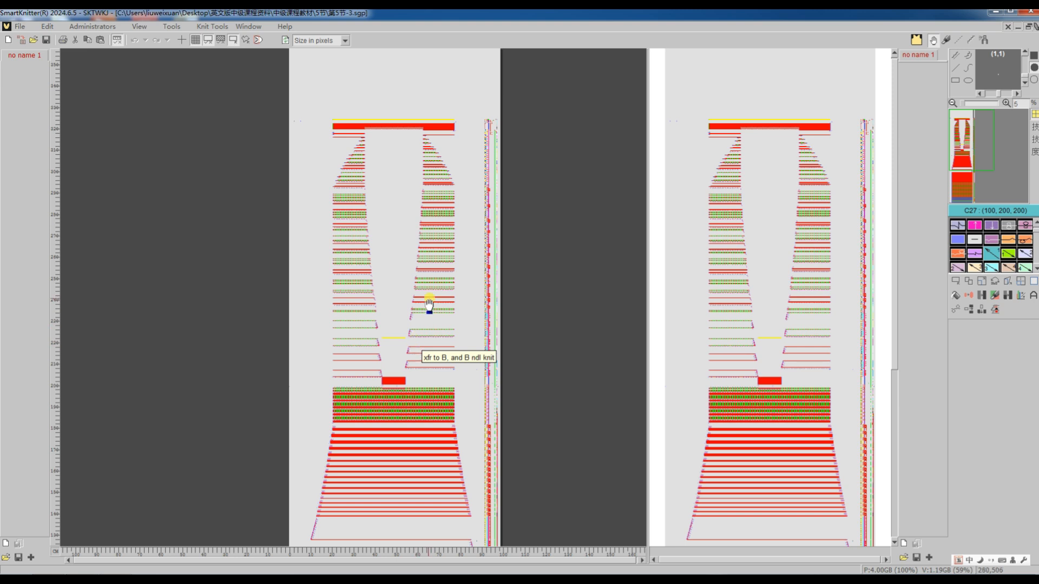
pyautogui.scroll(-3, 380, 385)
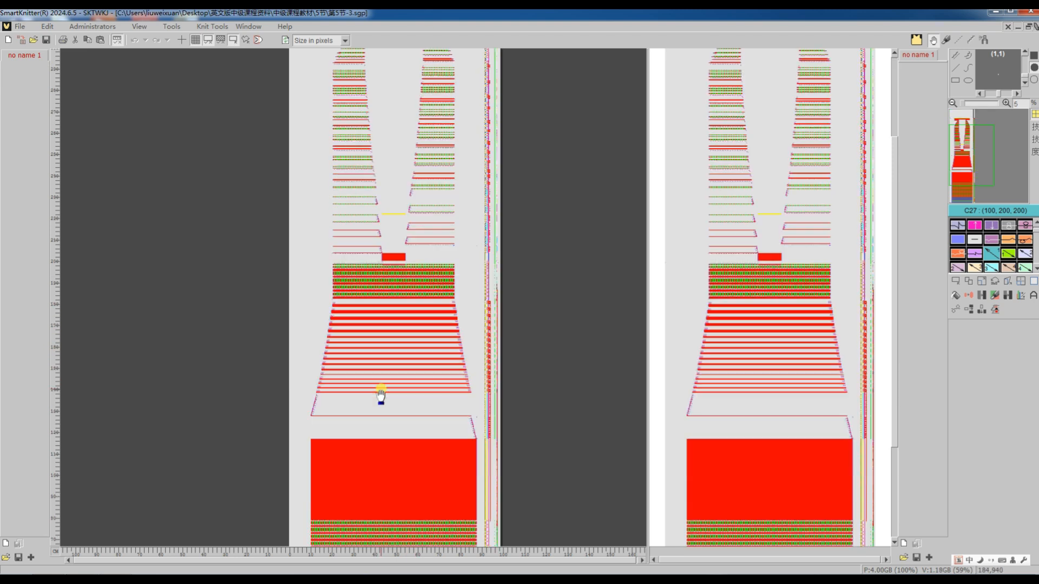
pyautogui.scroll(3, 395, 314)
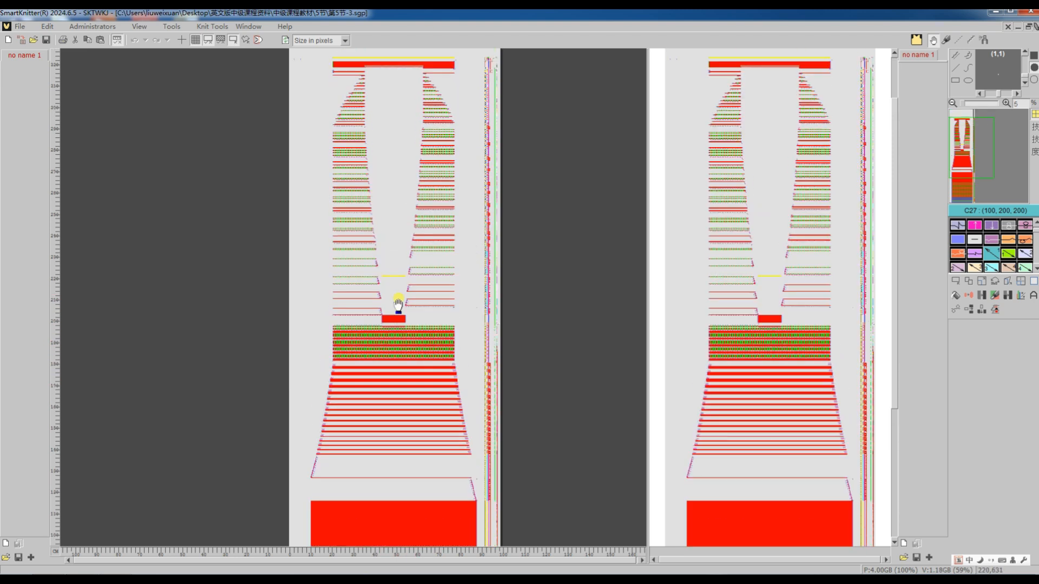
pyautogui.scroll(-6, 397, 303)
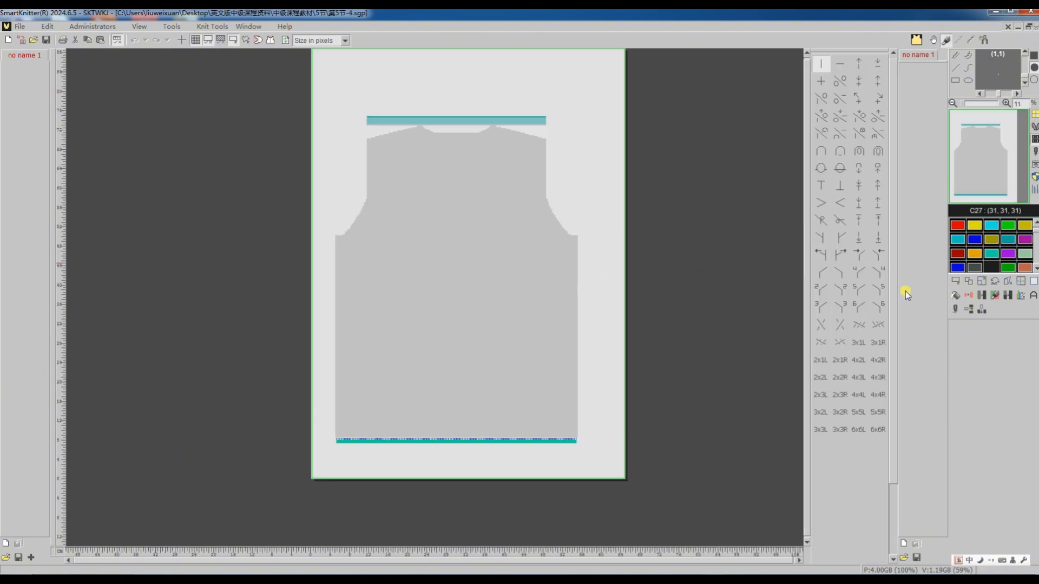
# Translate the 第5节-4 panel with its existing feeder setup and translation settings.
pyautogui.click(953, 311)
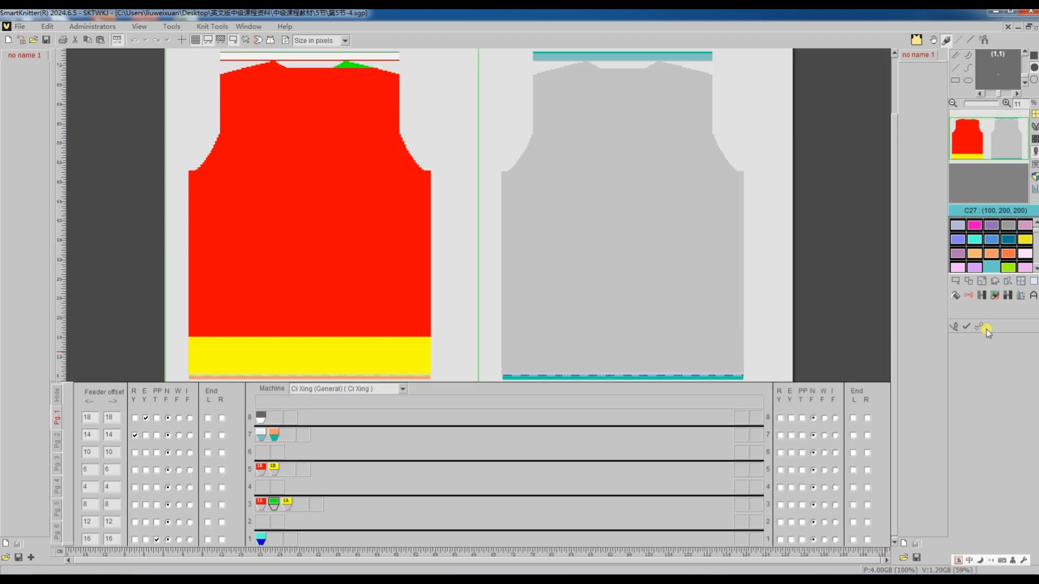
pyautogui.click(983, 326)
pyautogui.click(956, 326)
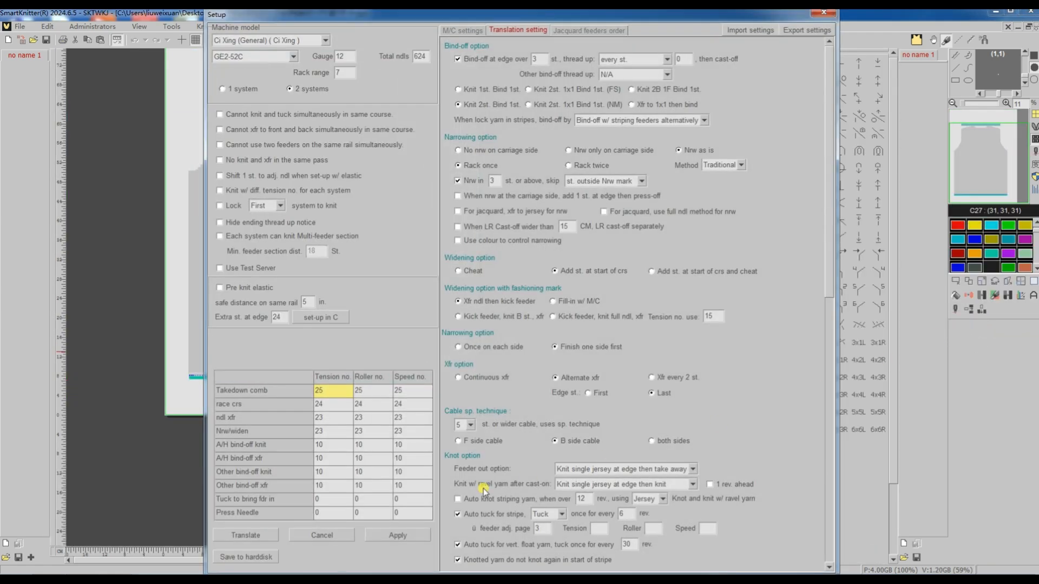
pyautogui.click(268, 535)
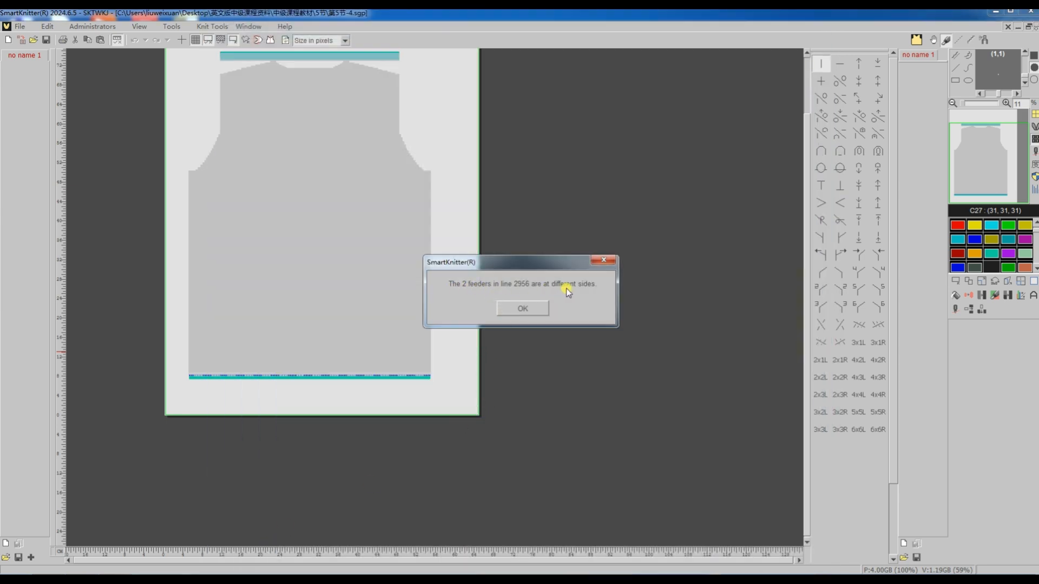
pyautogui.click(520, 309)
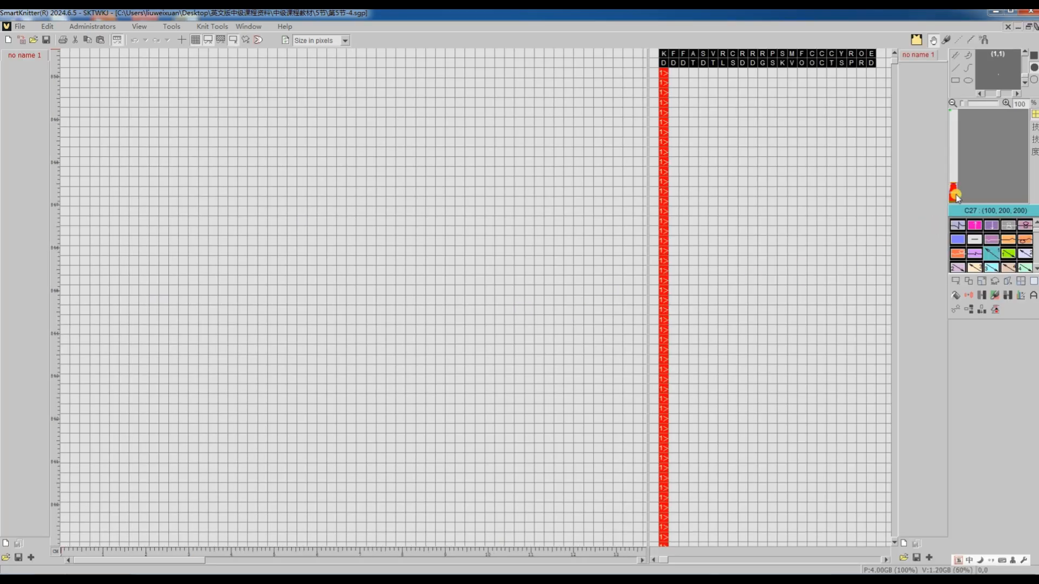
# Examine the neckline and shoulder section around line 2956 of the translated program and return to the source pattern.
pyautogui.scroll(-5, 511, 320)
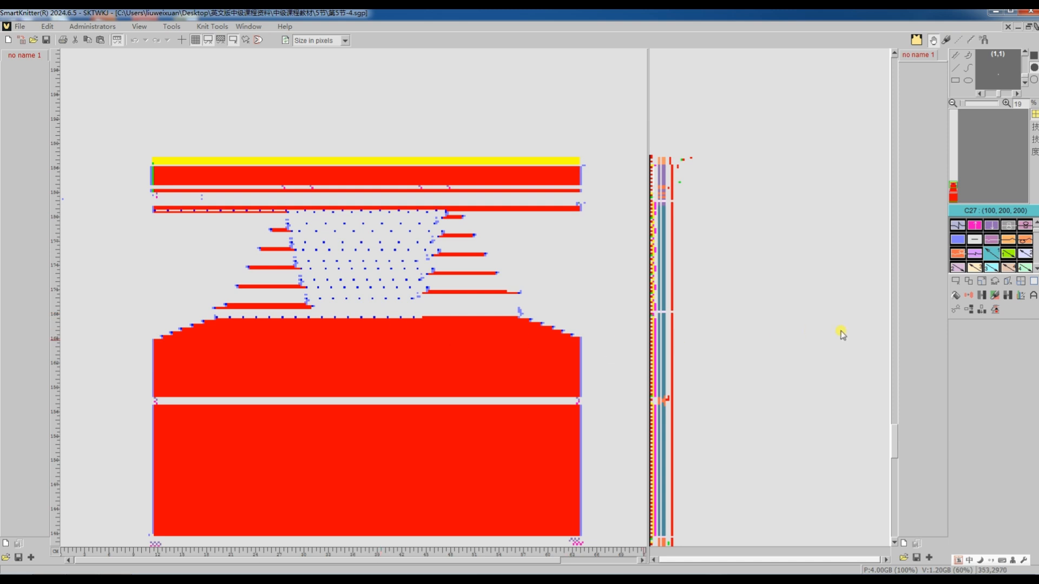
pyautogui.press('Tab')
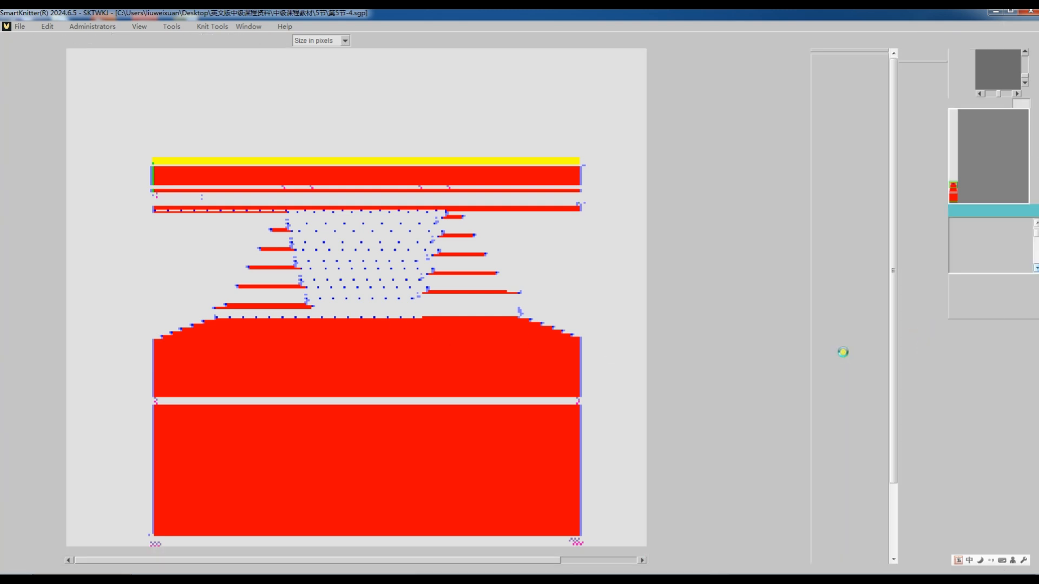
pyautogui.scroll(-3, 479, 379)
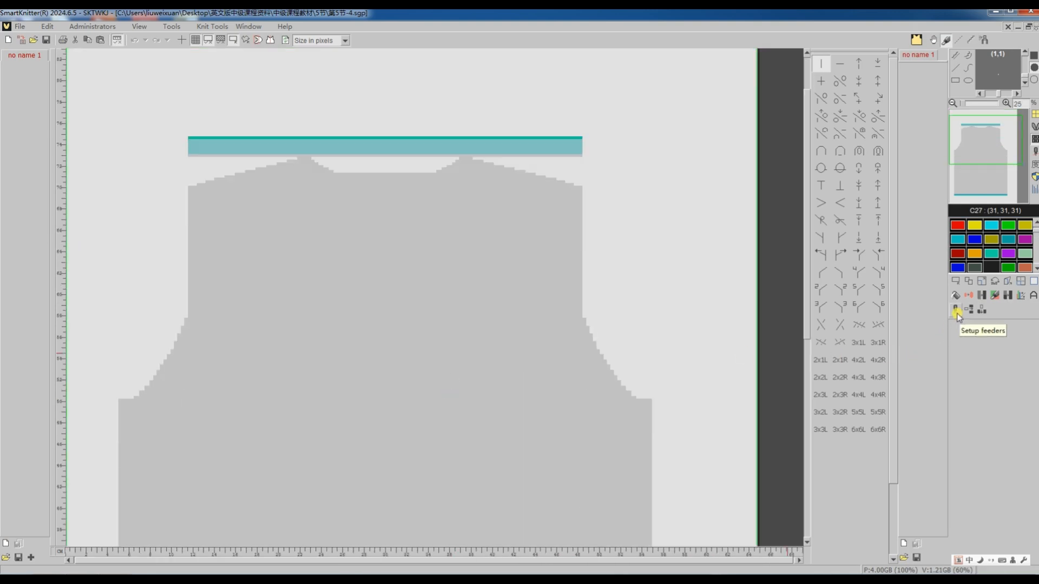
# In the feeder setup, enable plated yarn for the green neckline feeder and place its plating feeder on rail 5 beside the yellow one.
pyautogui.click(956, 311)
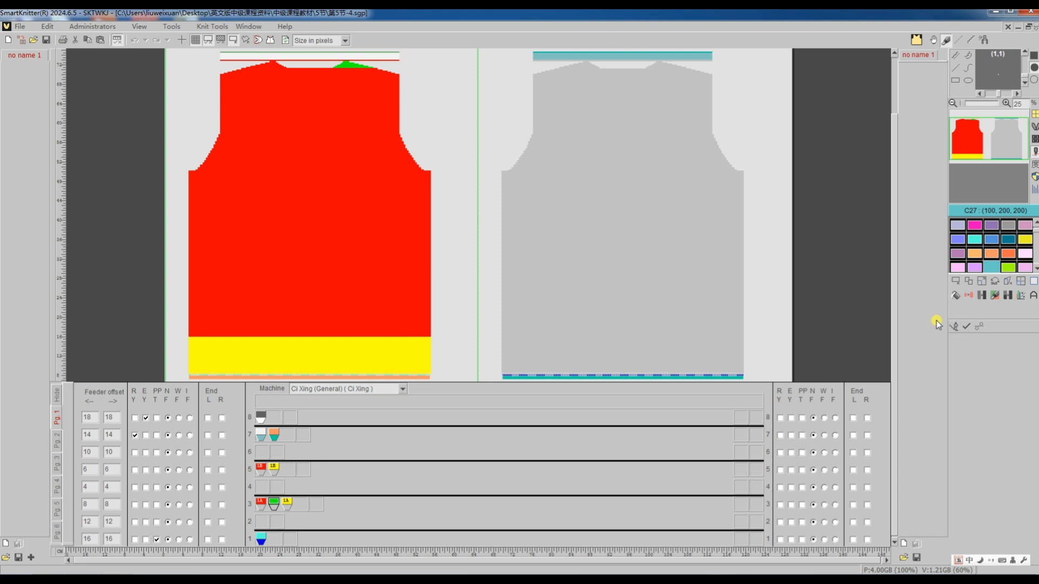
pyautogui.rightClick(261, 507)
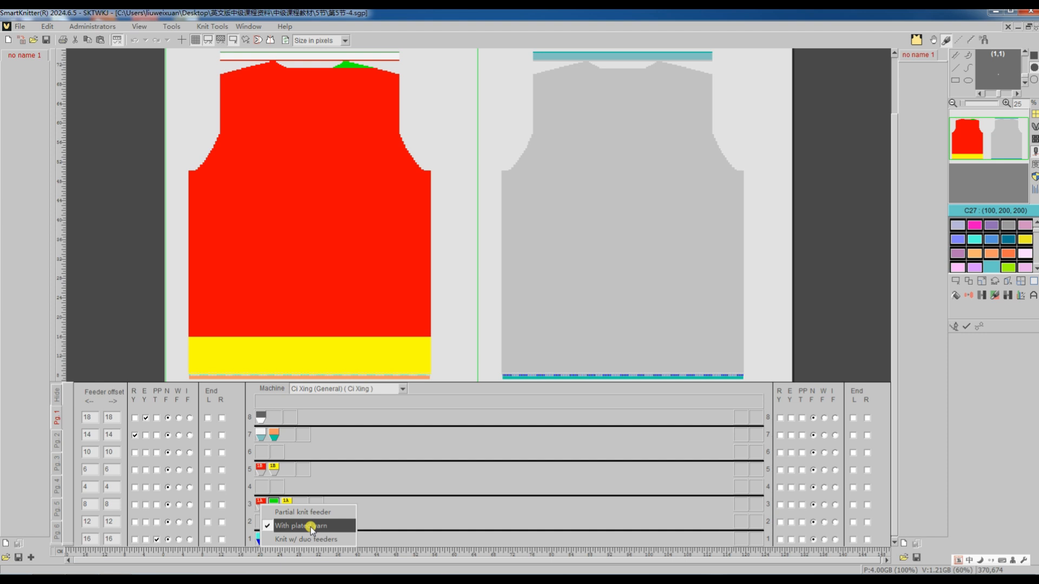
pyautogui.click(384, 505)
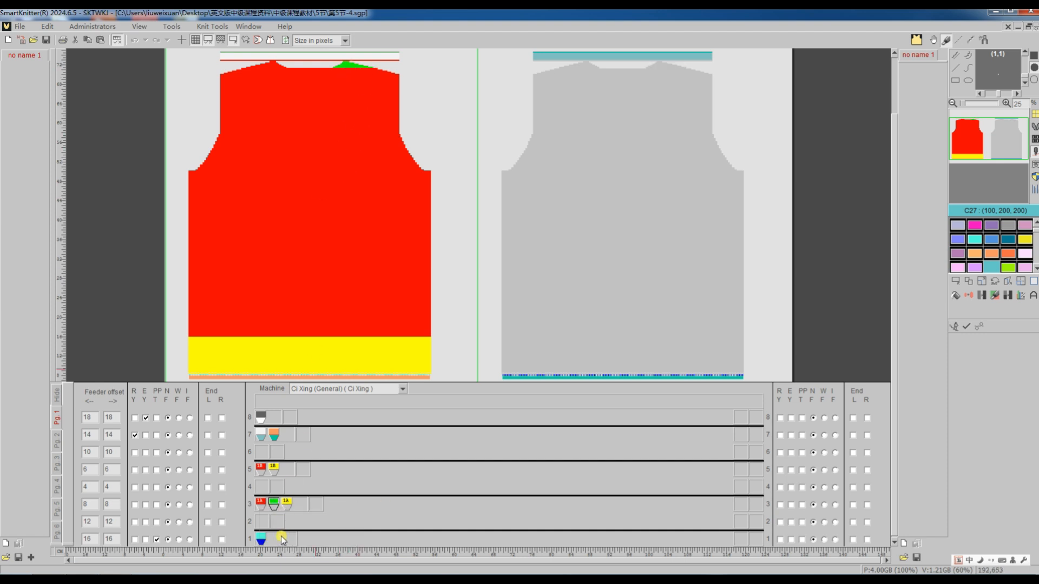
pyautogui.rightClick(274, 507)
pyautogui.click(304, 529)
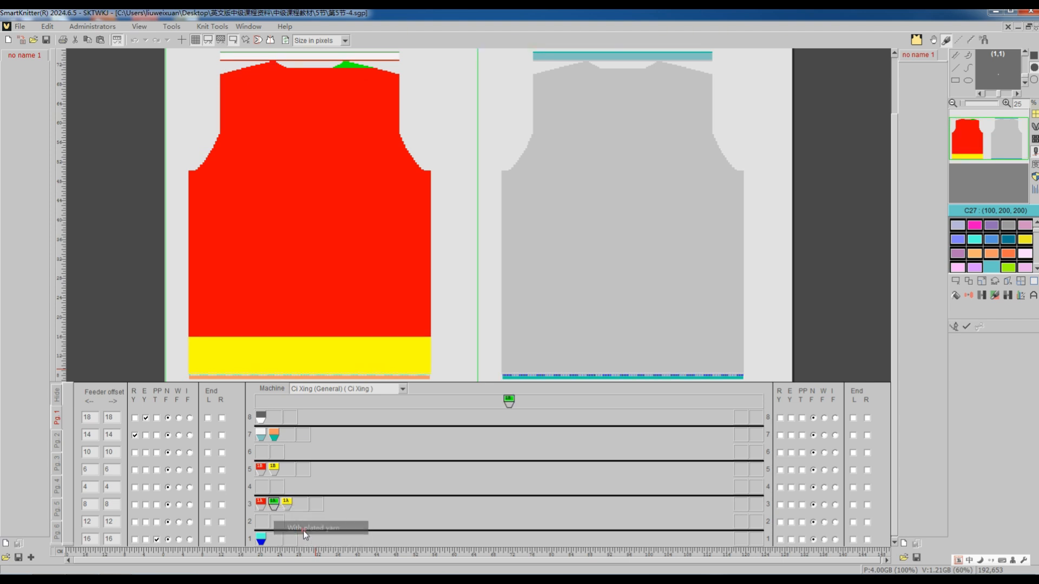
pyautogui.moveTo(506, 406); pyautogui.dragTo(290, 476)
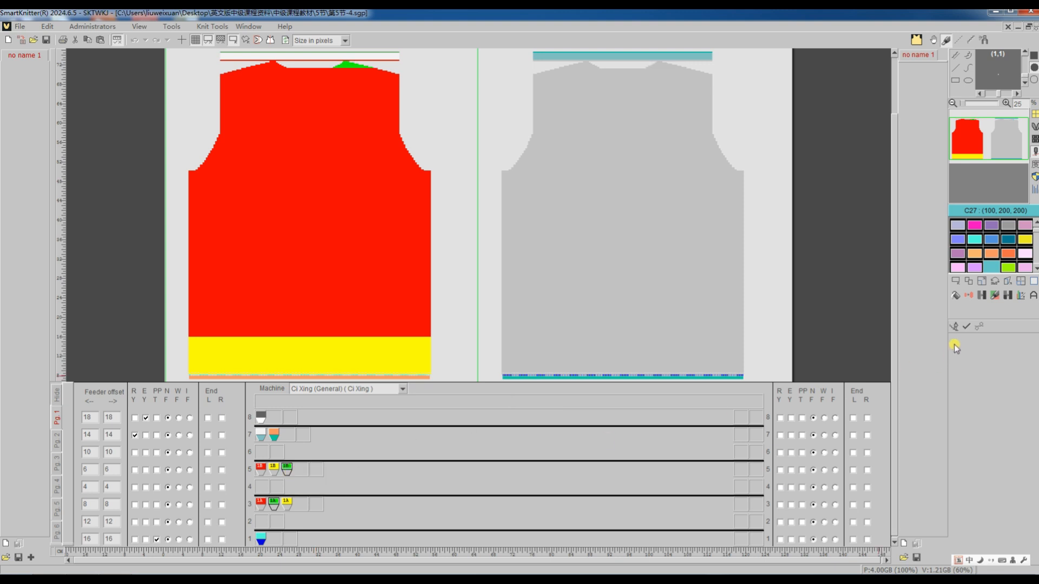
pyautogui.click(966, 327)
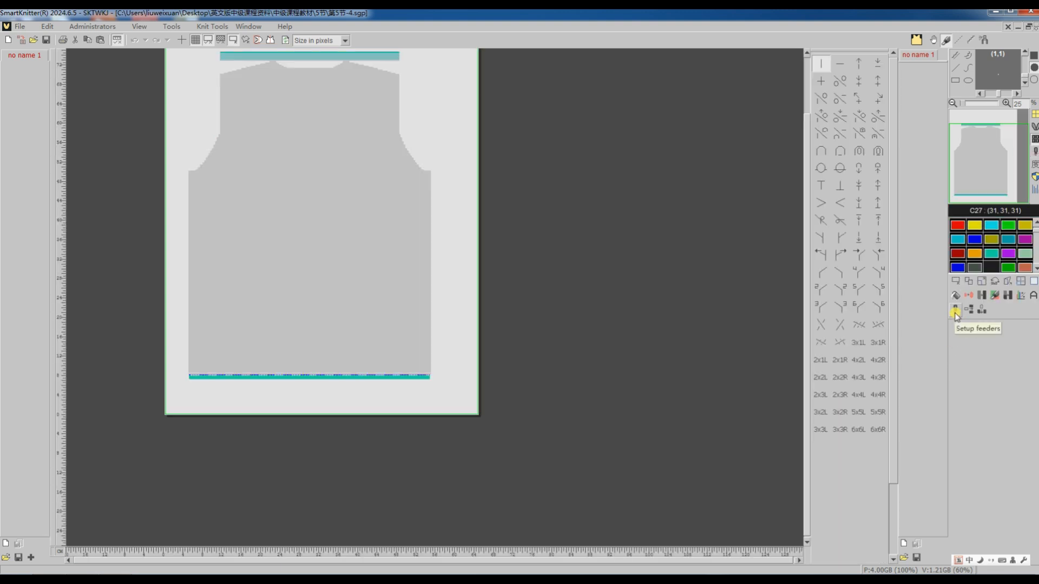
# Translate the panel with the plated green feeder and examine the shoulder section of the resulting program.
pyautogui.click(979, 327)
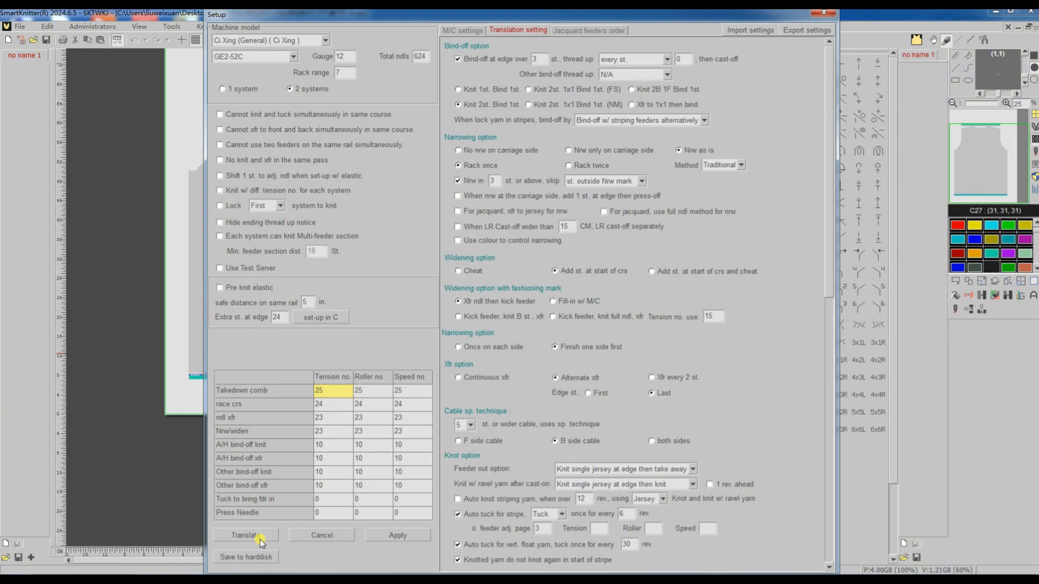
pyautogui.click(258, 536)
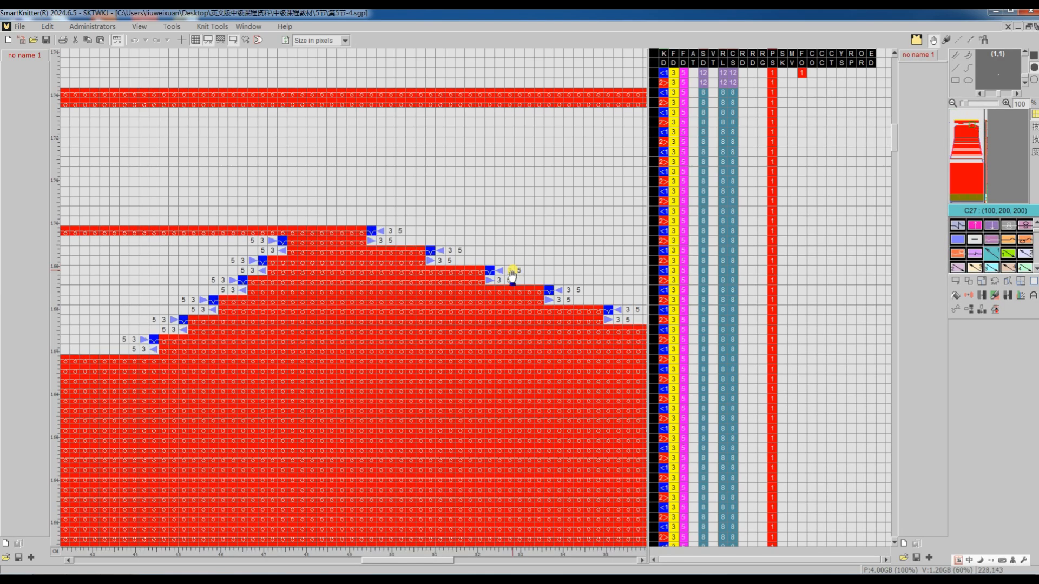
pyautogui.scroll(-5, 511, 276)
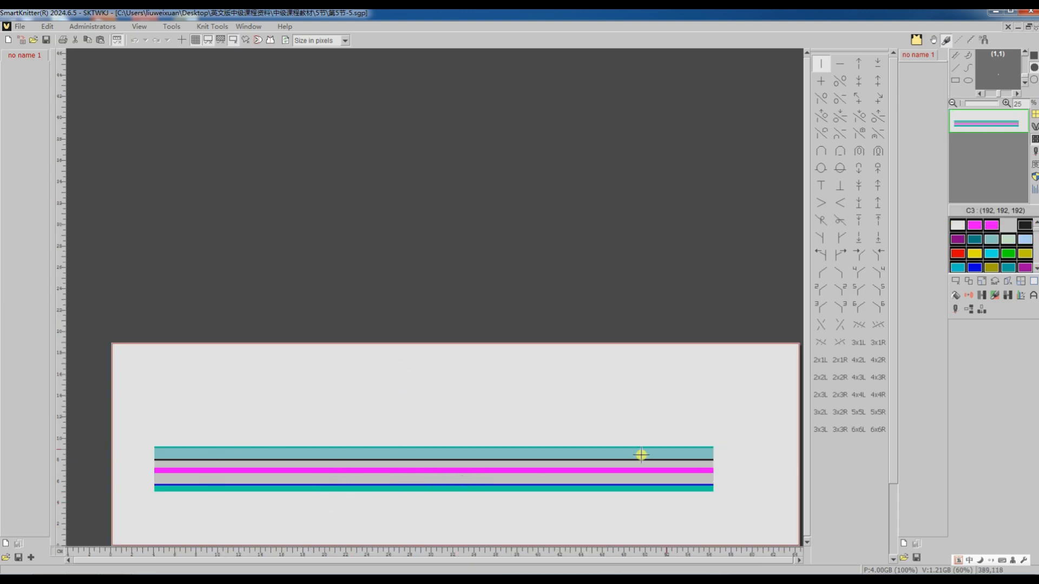
# Translate the striped 第5节-5 pattern with its existing settings and inspect the lower courses around course 189.
pyautogui.click(954, 310)
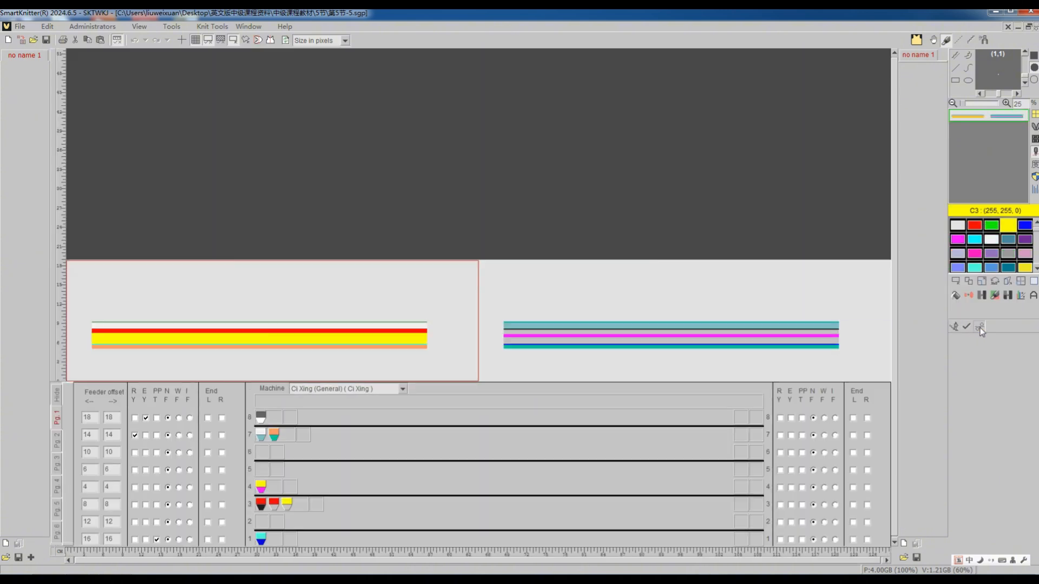
pyautogui.click(979, 326)
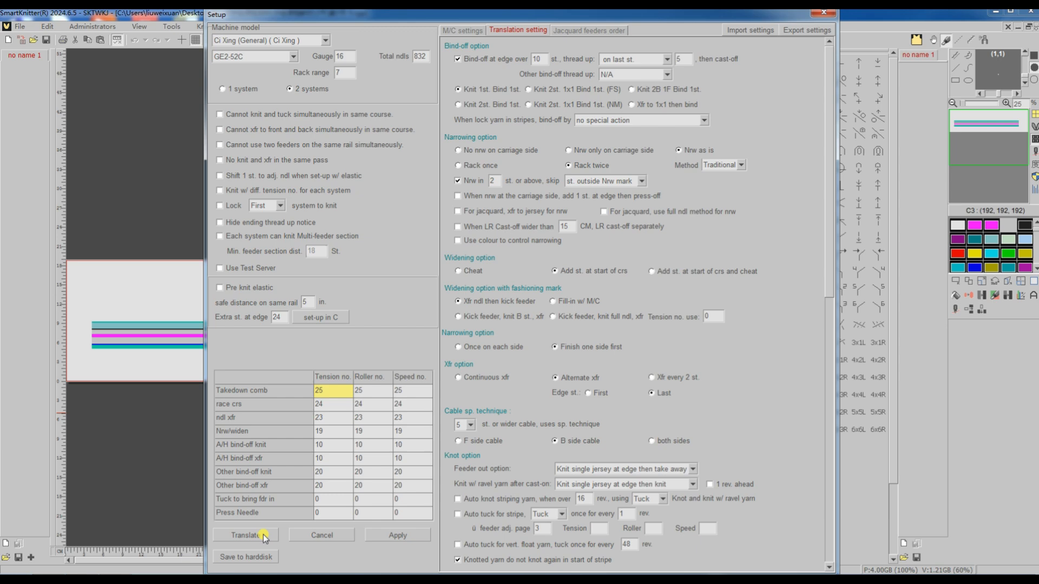
pyautogui.click(264, 535)
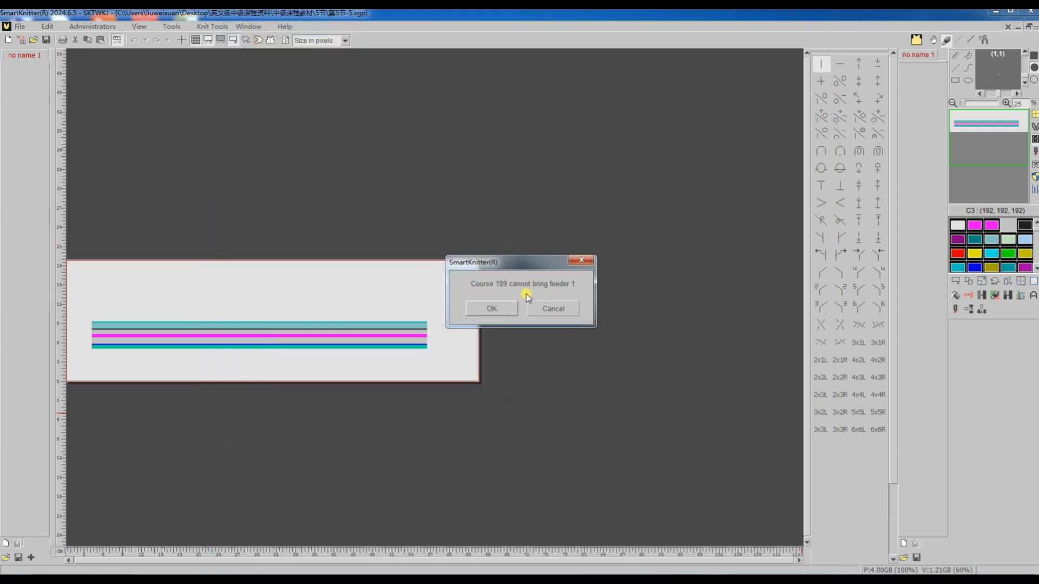
pyautogui.click(495, 309)
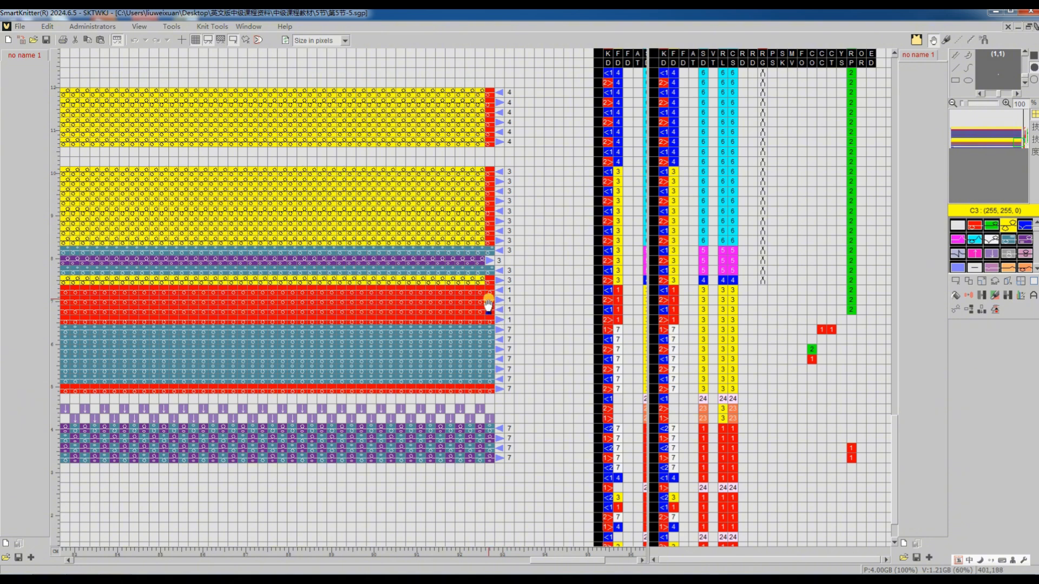
# Return to the source pattern and mark a window 2 stitches wide and 7 courses high over the teal section.
pyautogui.press('Tab')
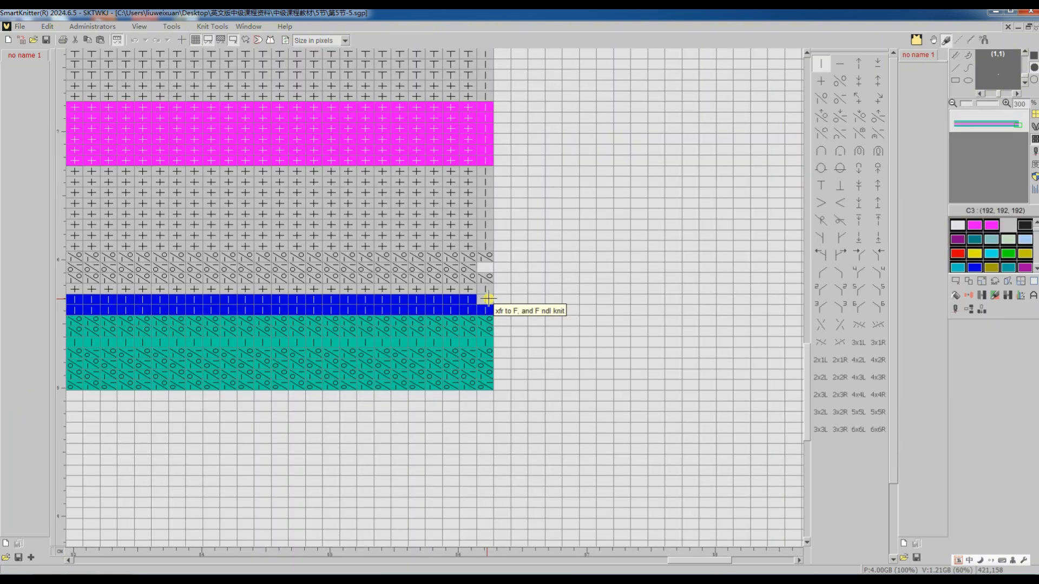
pyautogui.scroll(1, 352, 362)
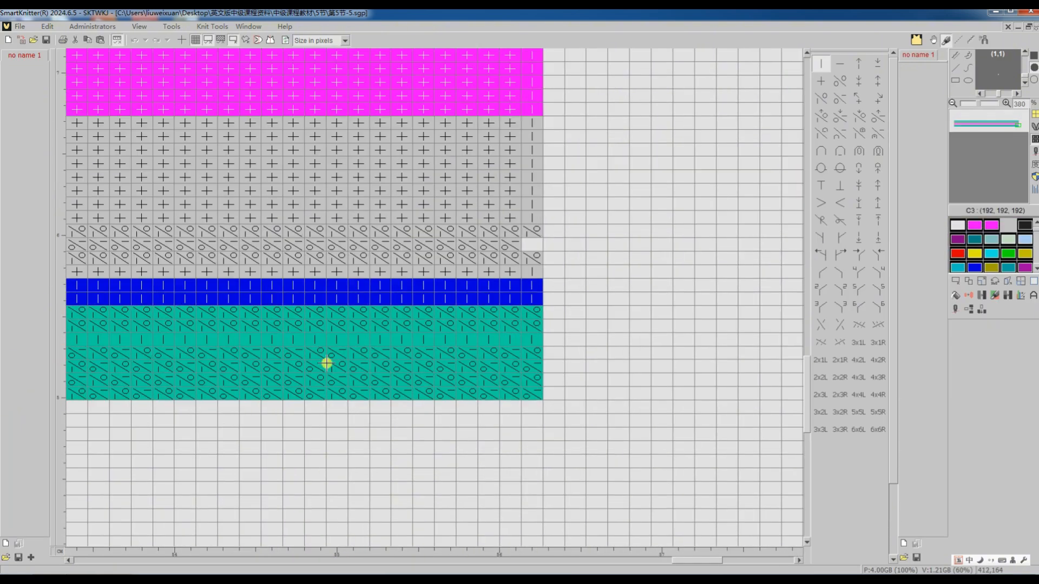
pyautogui.click(952, 281)
pyautogui.moveTo(408, 394); pyautogui.dragTo(417, 318)
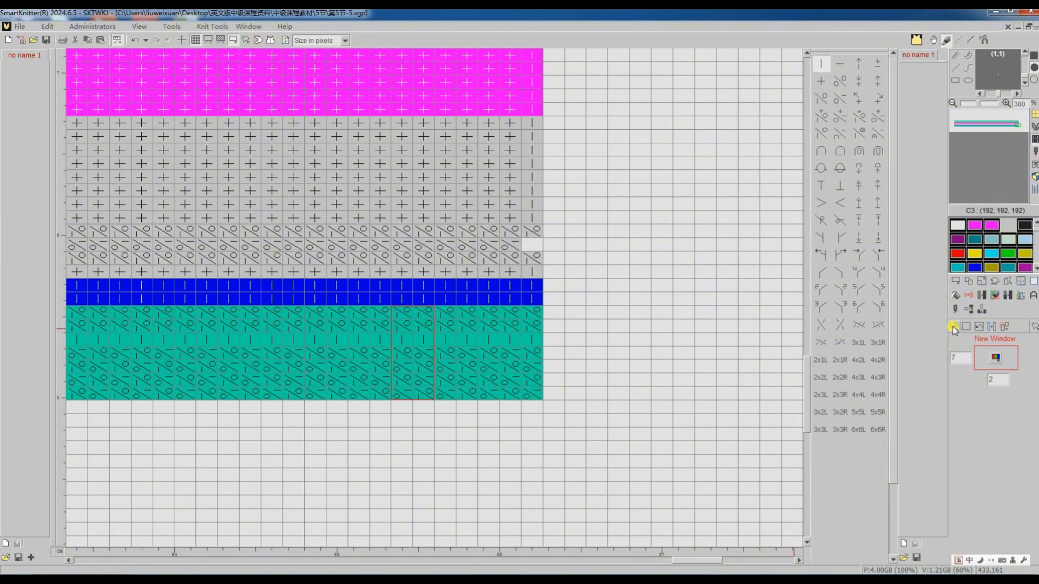
# Duplicate one horizontal line in the upper part of the teal section.
pyautogui.click(968, 311)
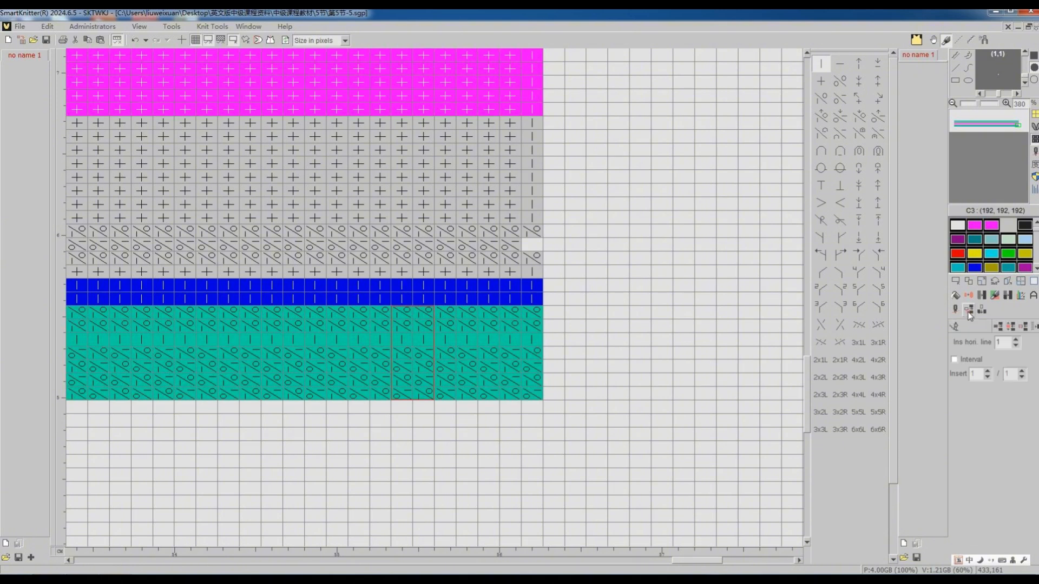
pyautogui.click(996, 327)
pyautogui.click(493, 316)
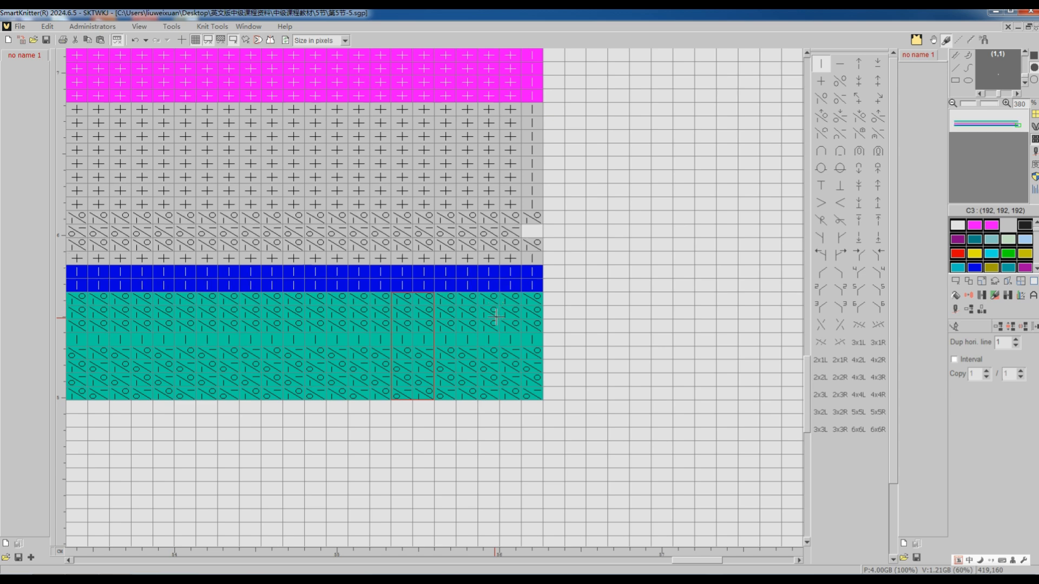
pyautogui.click(954, 327)
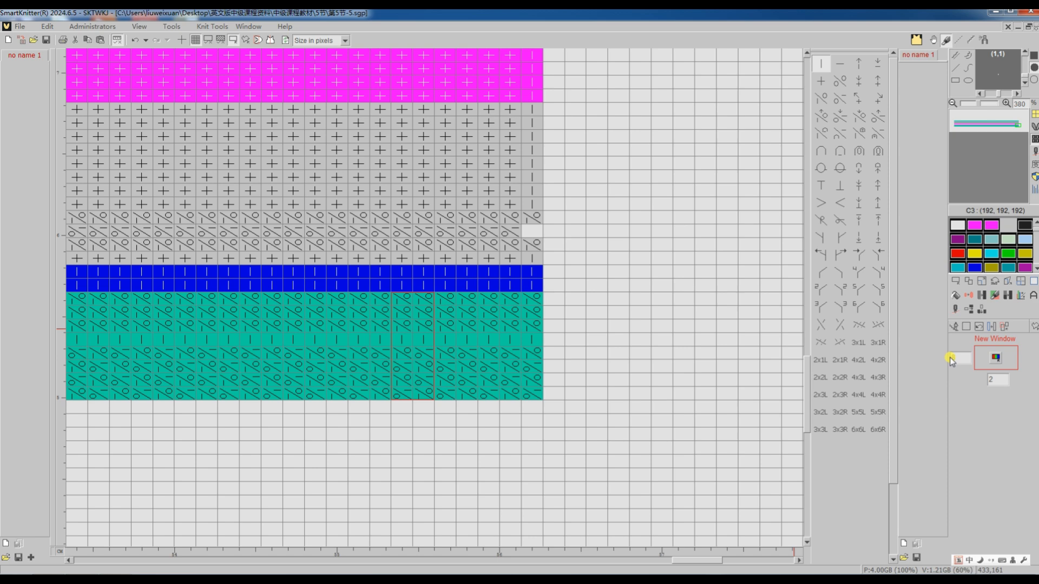
# Recheck the window over the teal section and define the full area as the image.
pyautogui.click(954, 328)
pyautogui.click(956, 282)
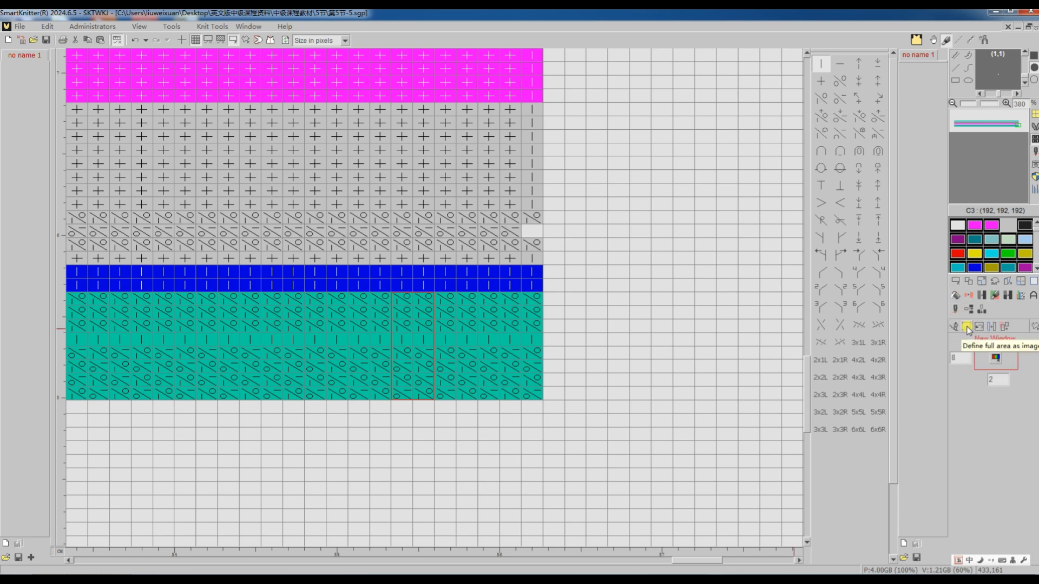
pyautogui.click(968, 327)
# Translate the striped pattern with the added teal course using the existing feeder setup.
pyautogui.click(955, 310)
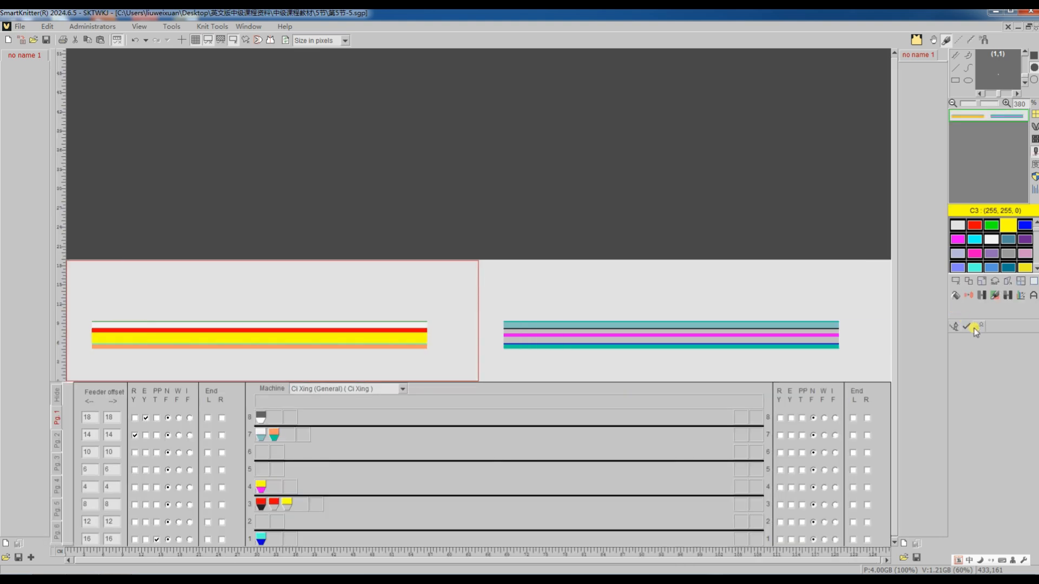
pyautogui.click(973, 328)
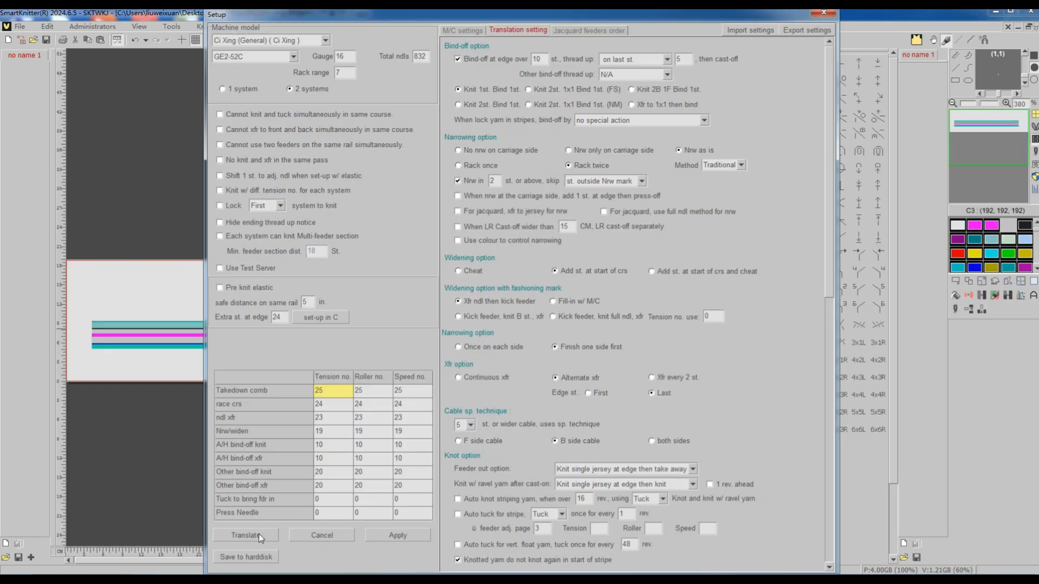
pyautogui.click(259, 535)
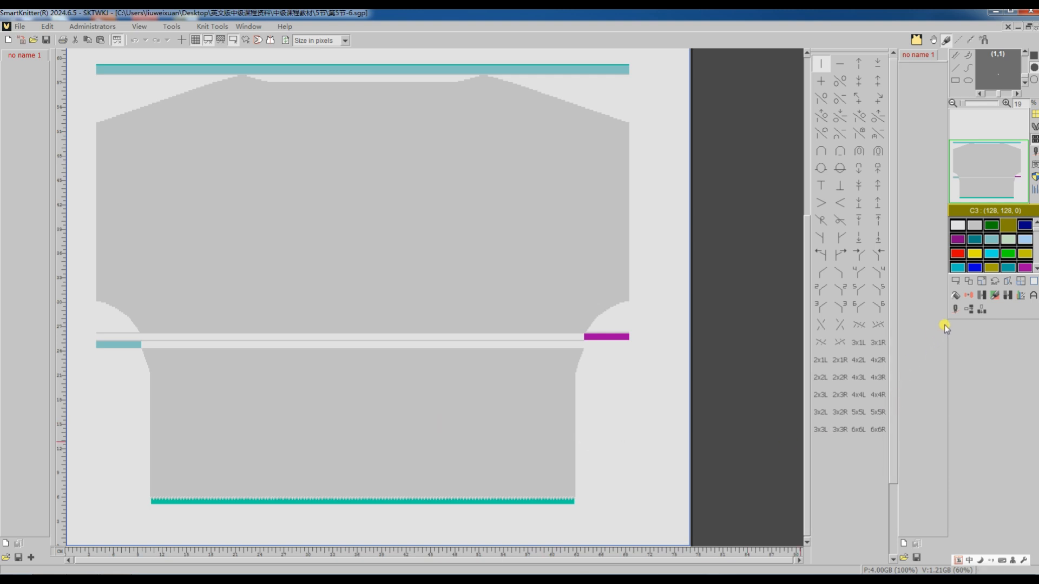
# Try to translate the pattern with the purple and light teal armhole sections using the existing feeder and translation settings.
pyautogui.click(954, 310)
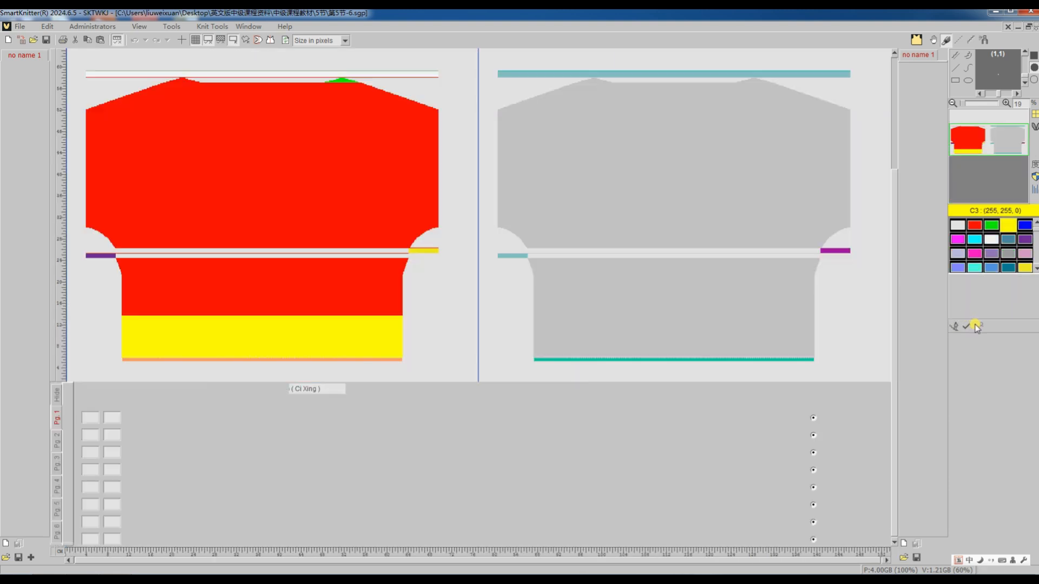
pyautogui.click(978, 327)
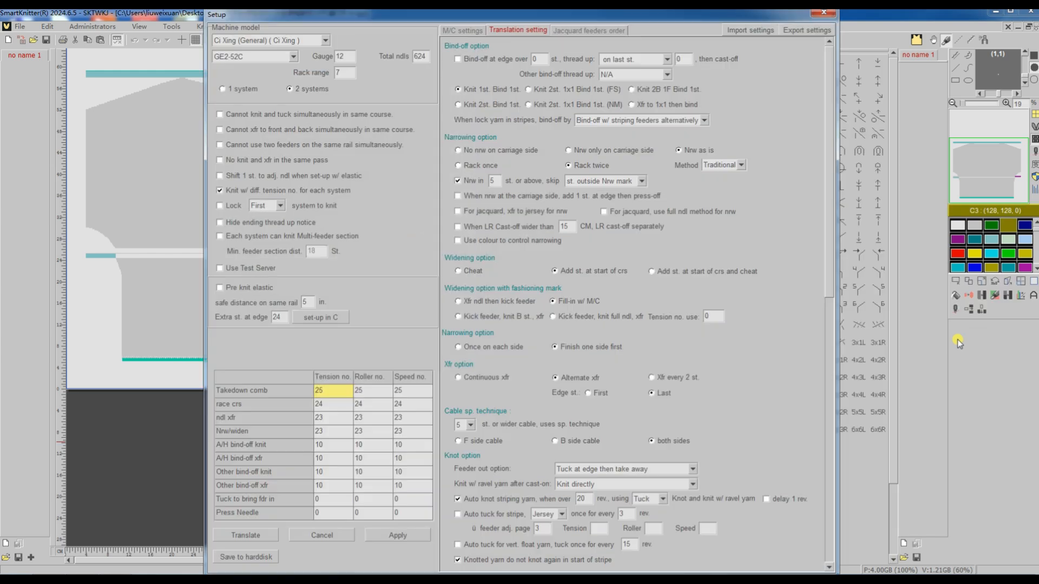
pyautogui.click(256, 535)
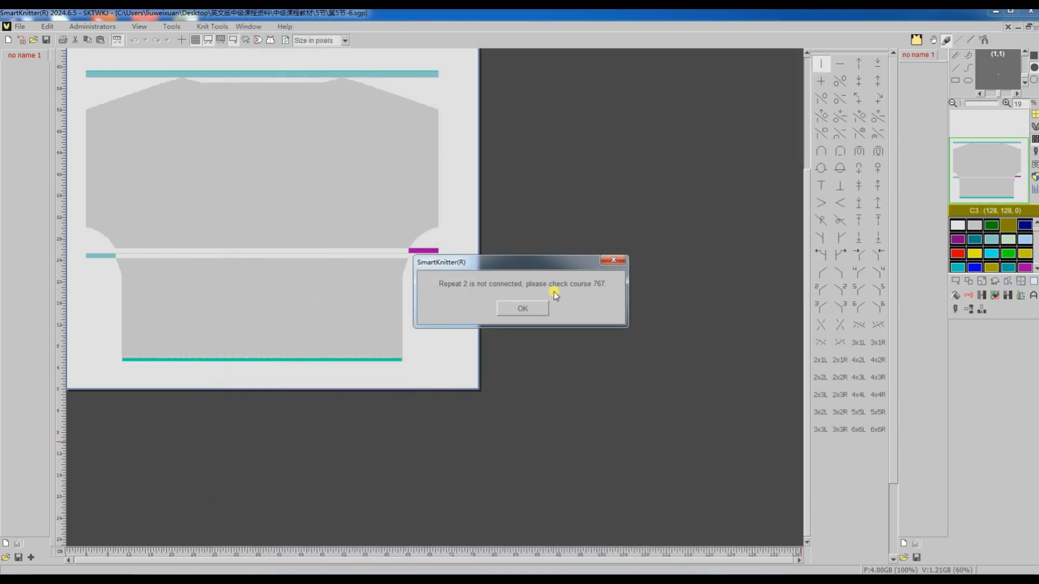
pyautogui.click(522, 308)
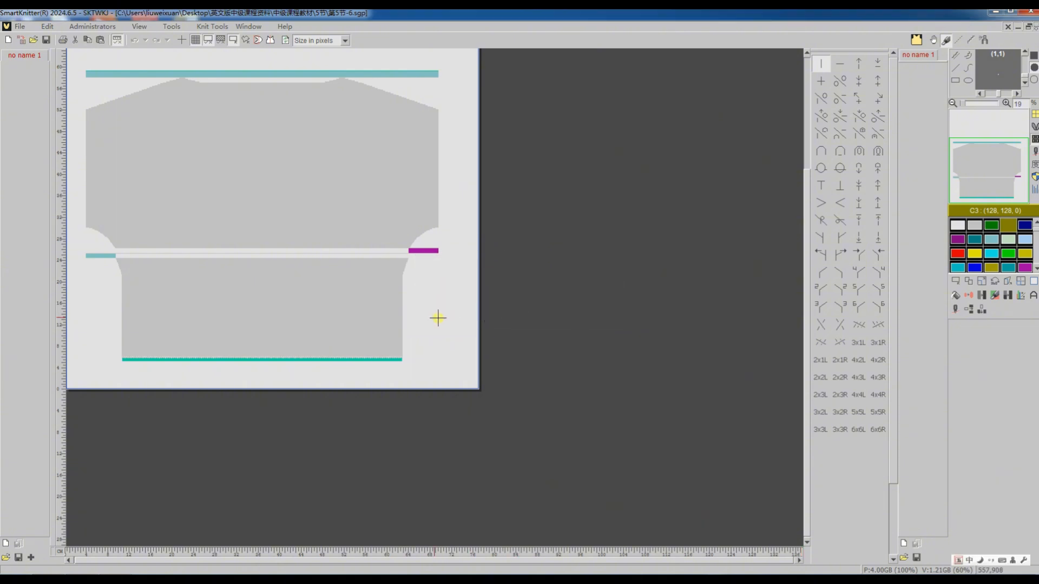
# Change the two Repeat 2 marks beside the purple armhole section to Repeat 3.
pyautogui.keyDown('ctrl'); pyautogui.scroll(2, 414, 291); pyautogui.keyUp('ctrl')
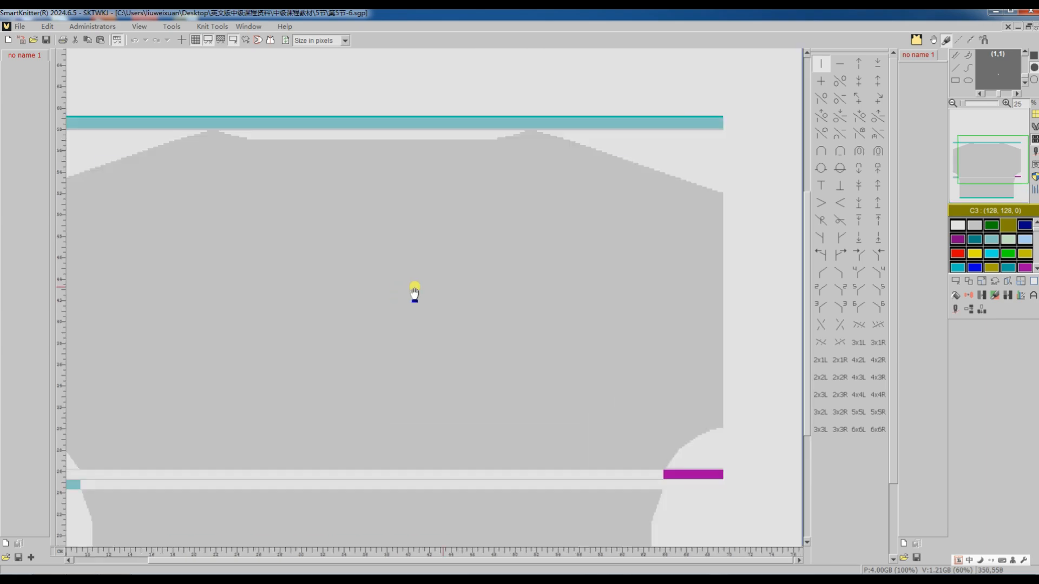
pyautogui.keyDown('ctrl'); pyautogui.scroll(2, 615, 436); pyautogui.keyUp('ctrl')
pyautogui.scroll(-2, 633, 424)
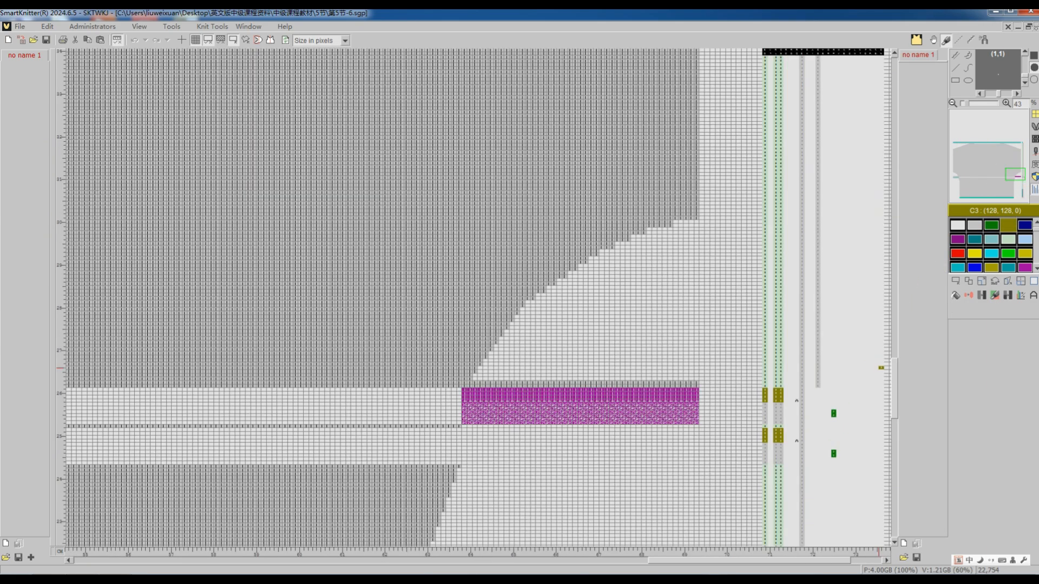
pyautogui.keyDown('ctrl'); pyautogui.scroll(2, 880, 367); pyautogui.keyUp('ctrl')
pyautogui.keyDown('ctrl'); pyautogui.scroll(2, 841, 357); pyautogui.keyUp('ctrl')
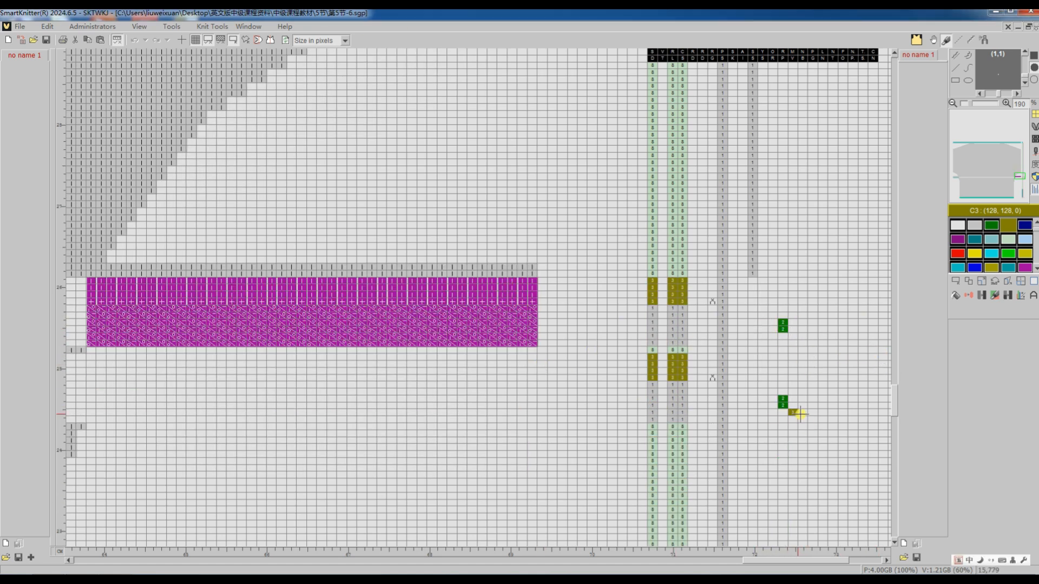
pyautogui.moveTo(760, 560); pyautogui.dragTo(144, 507)
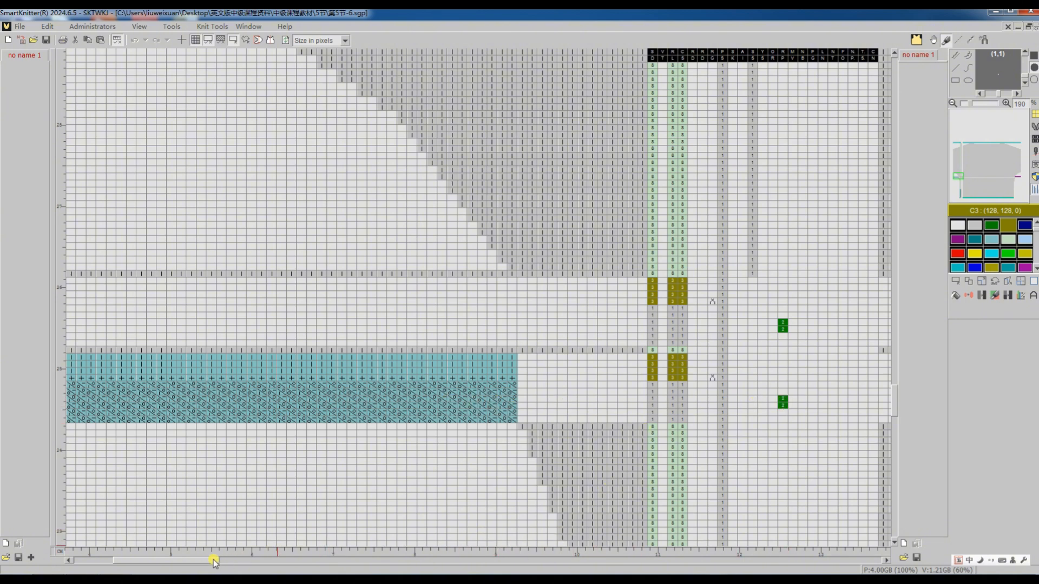
pyautogui.moveTo(209, 563); pyautogui.dragTo(786, 562)
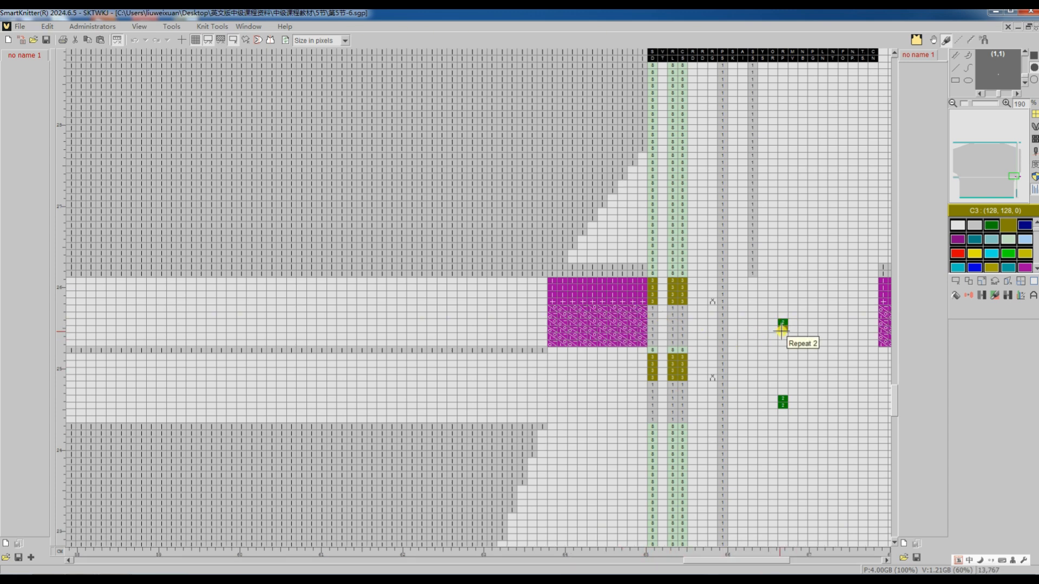
pyautogui.click(783, 350)
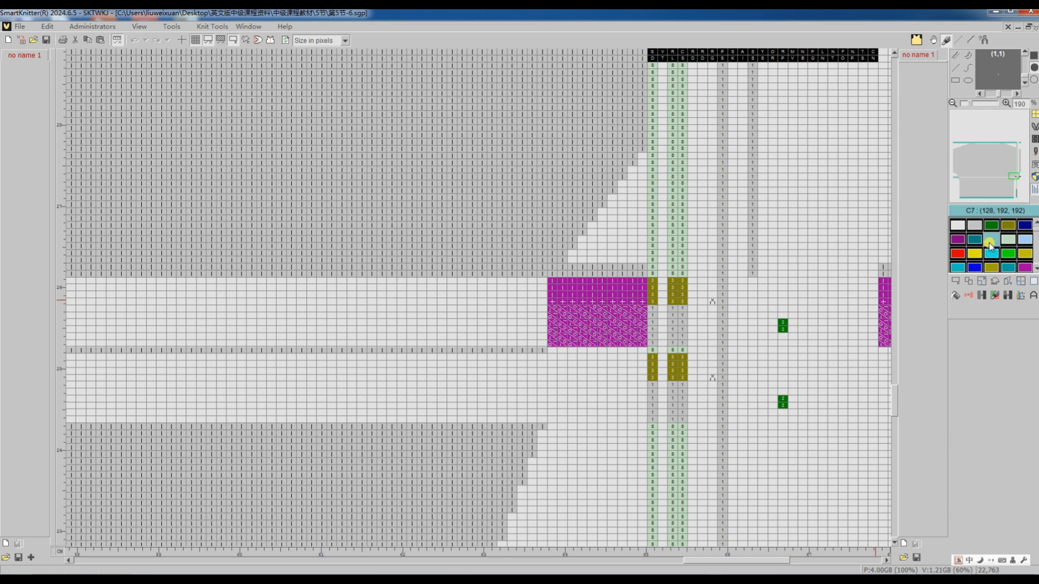
pyautogui.click(783, 326)
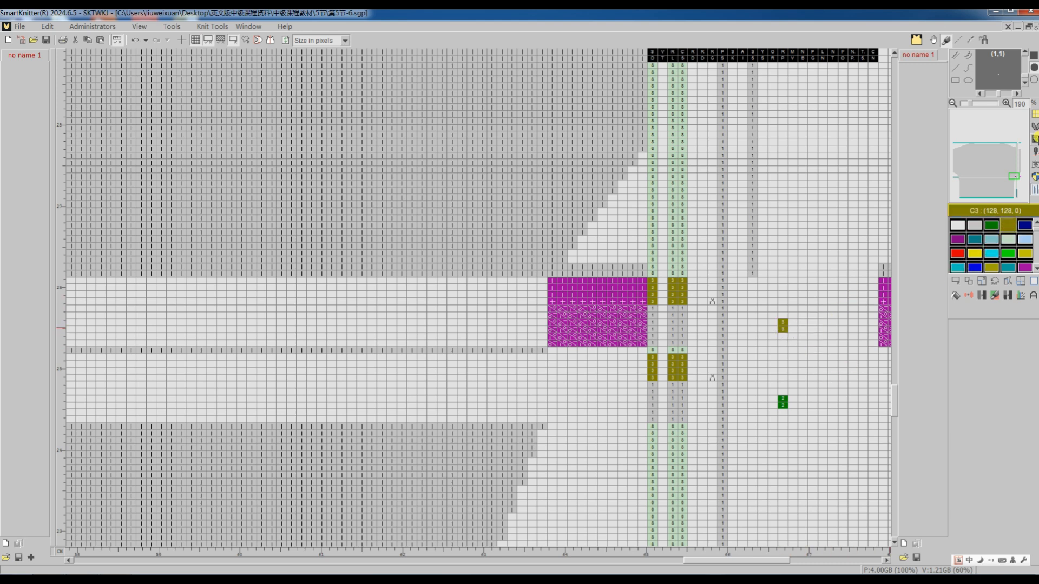
# Translate the armhole pattern into a machine program and inspect the Repeat 2 and Repeat 3 courses at both side sections.
pyautogui.click(1035, 138)
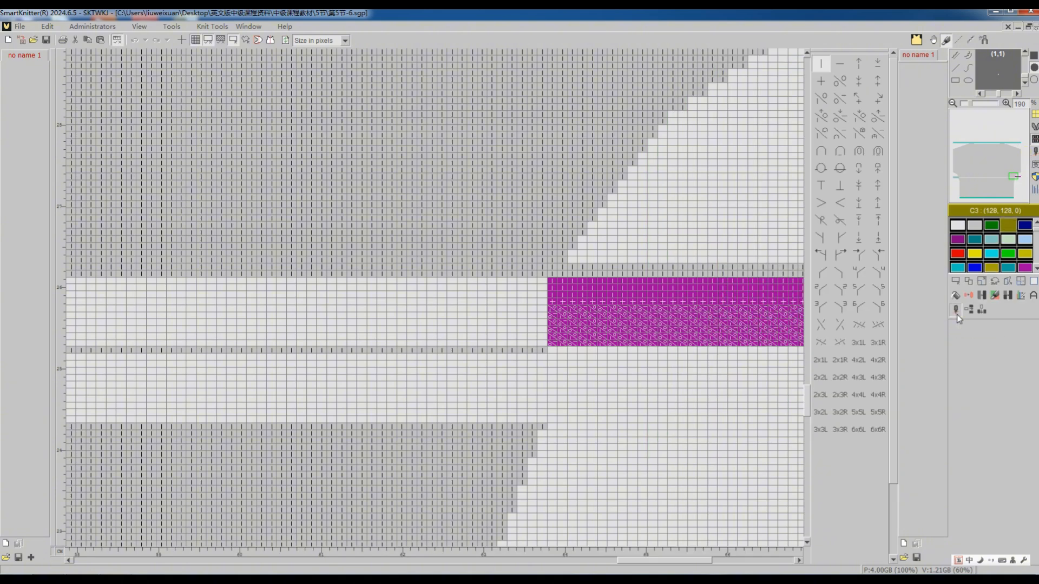
pyautogui.click(955, 311)
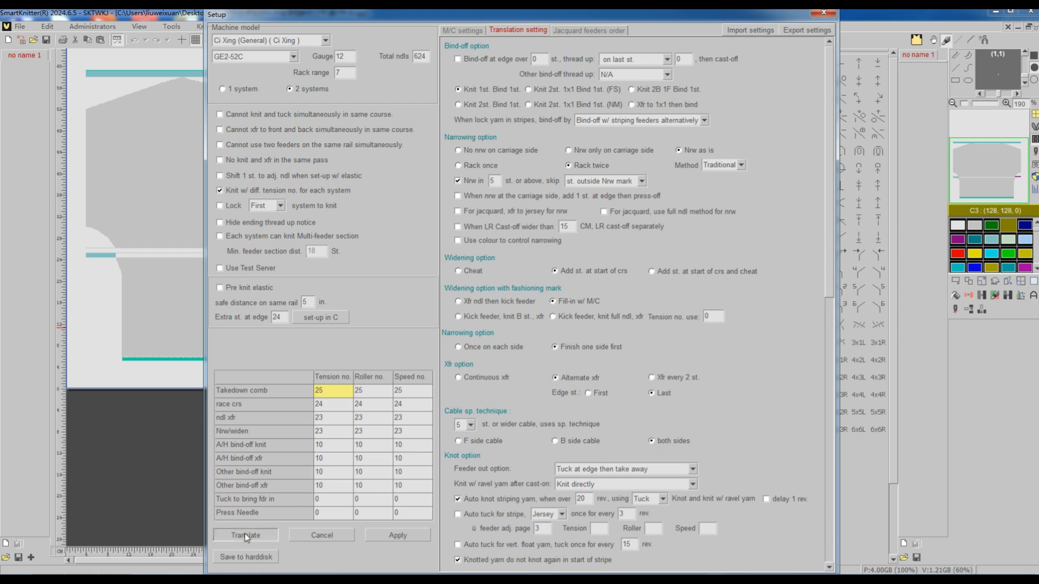
pyautogui.click(244, 533)
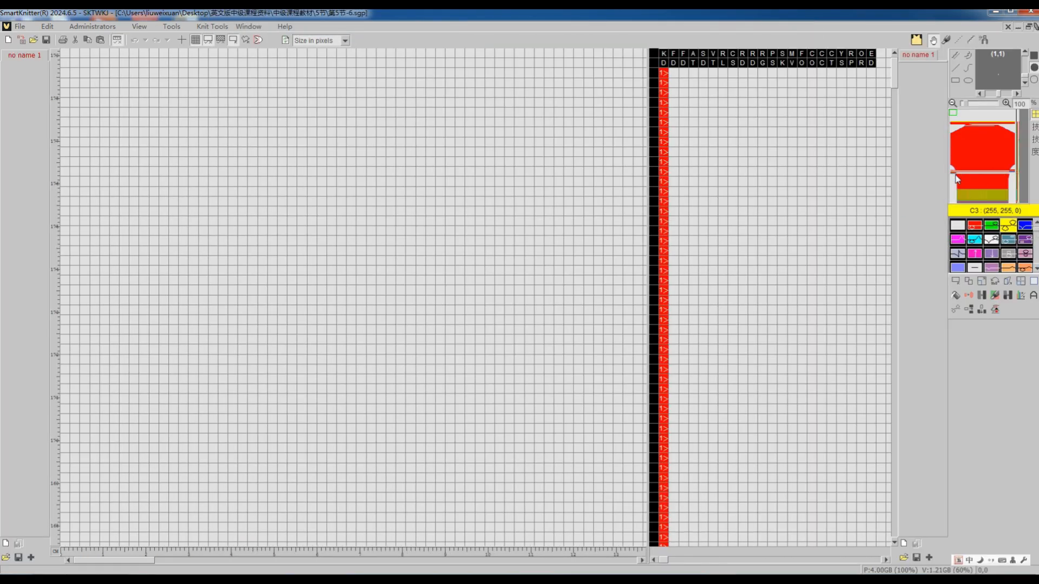
pyautogui.click(955, 176)
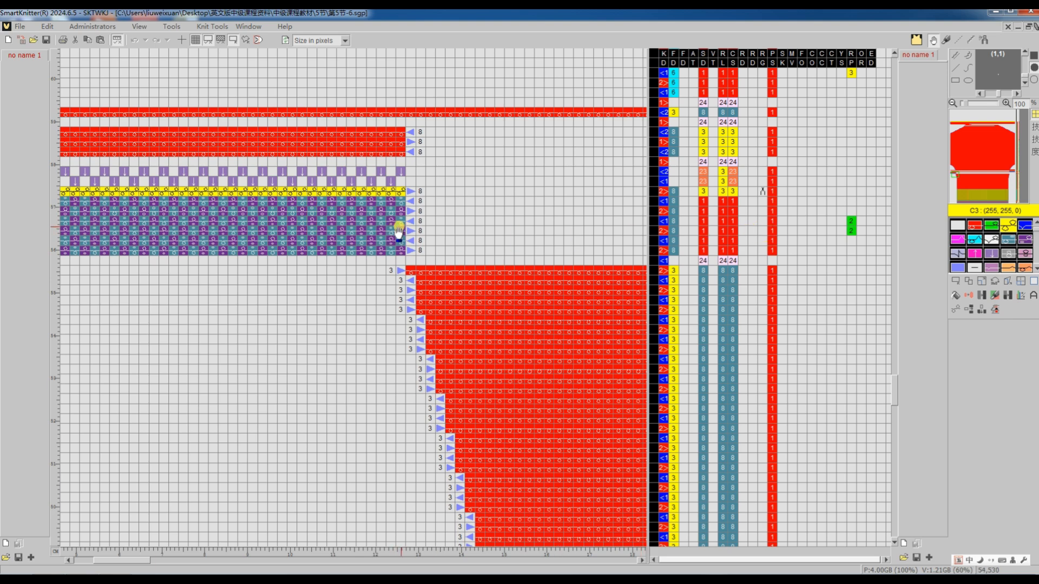
pyautogui.scroll(4, 851, 233)
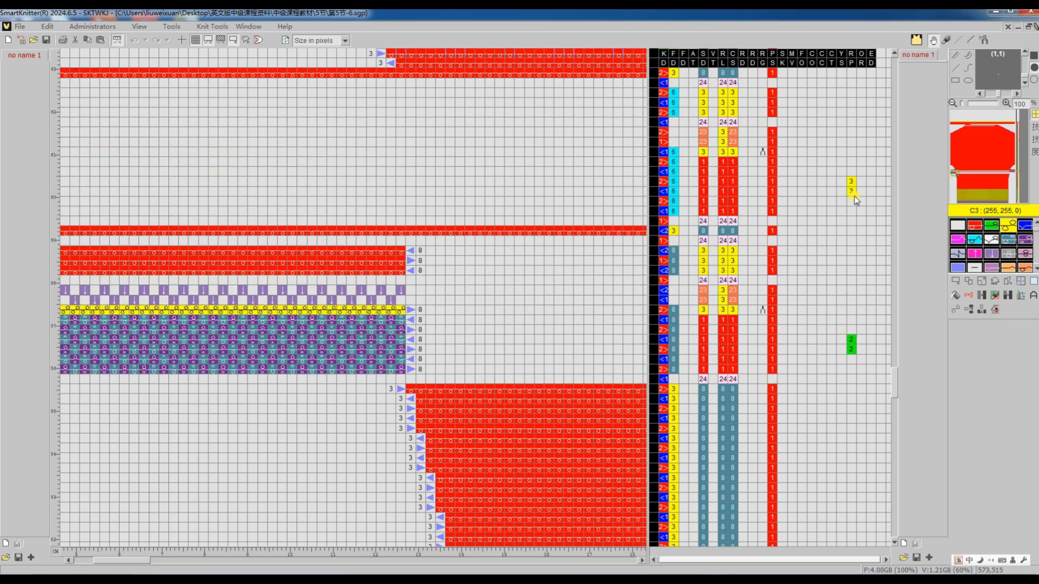
pyautogui.moveTo(145, 565); pyautogui.dragTo(584, 560)
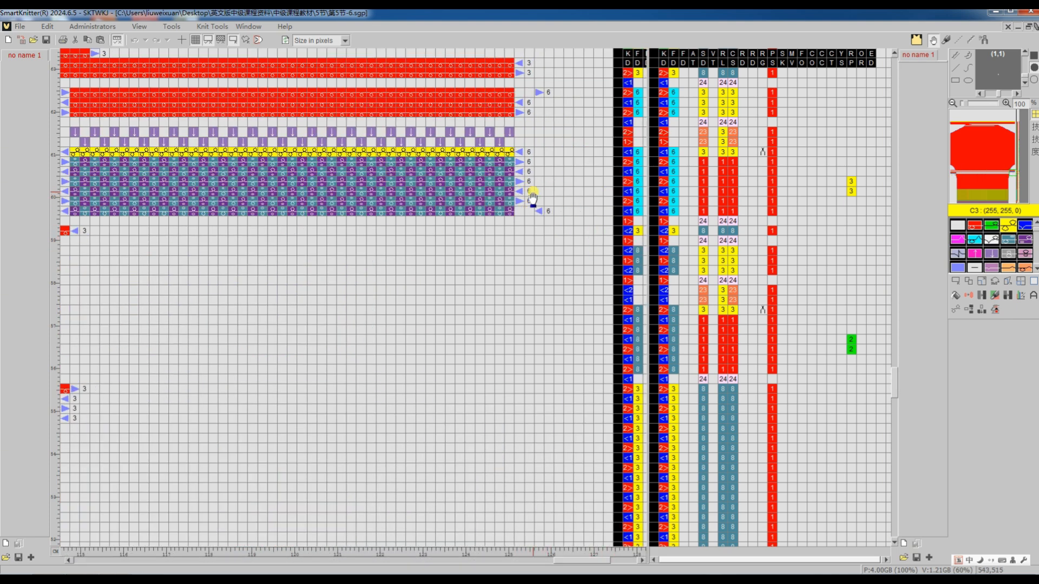
pyautogui.scroll(-8, 519, 205)
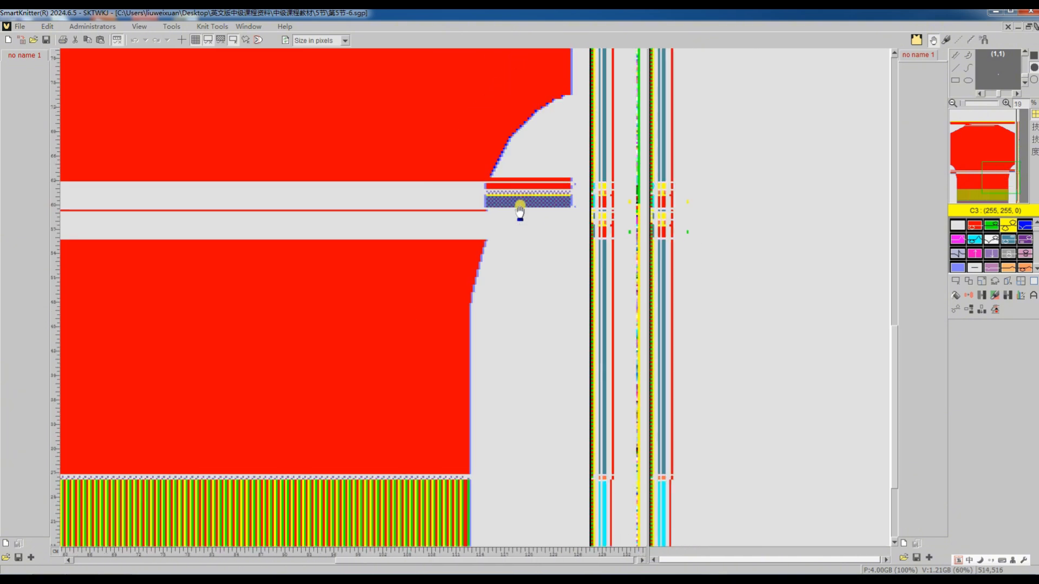
pyautogui.scroll(-2, 514, 217)
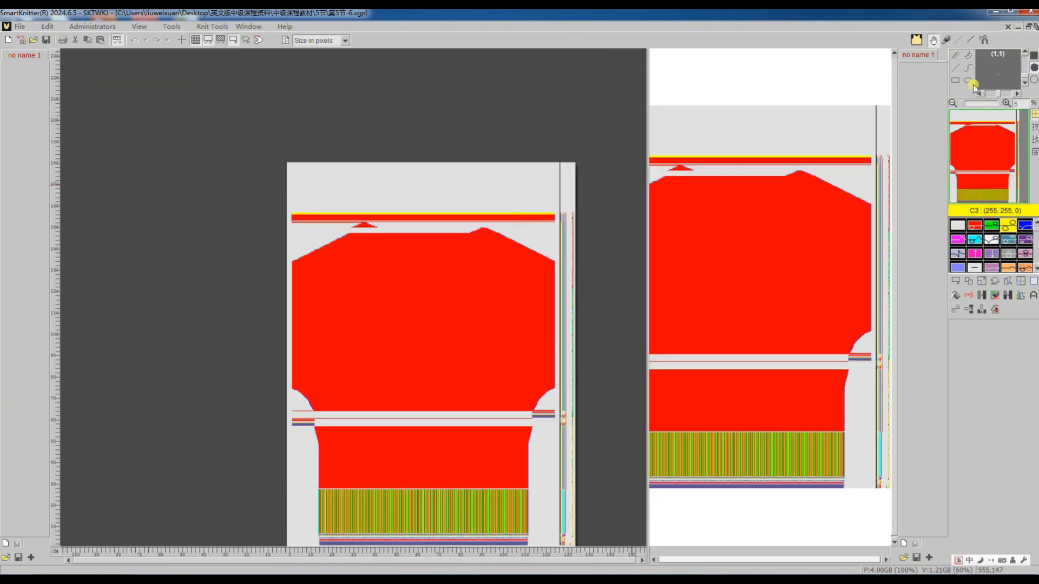
pyautogui.click(1035, 27)
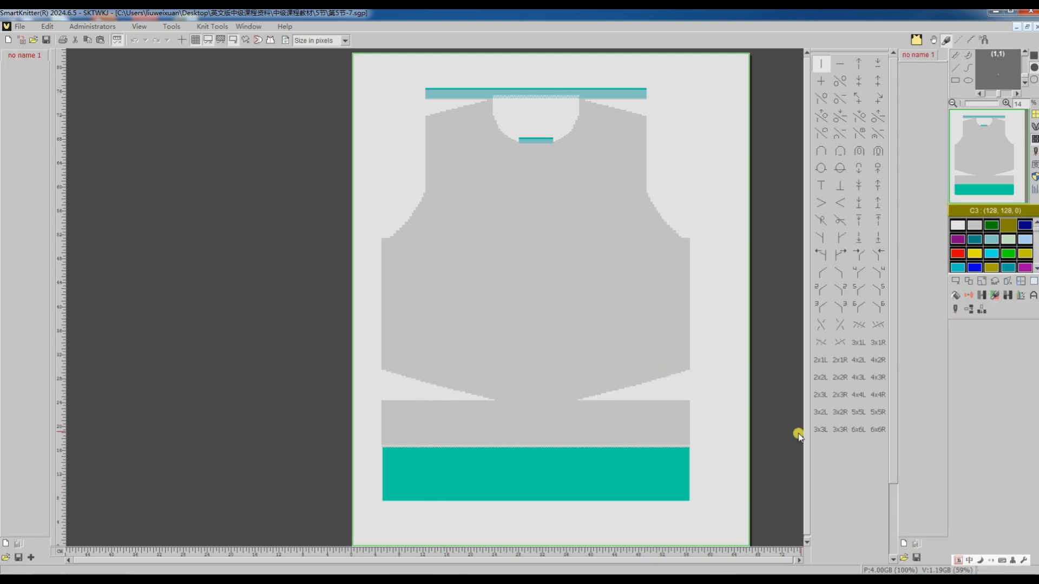
# Try to translate the body pattern with the teal hem using its existing feeder and translation settings.
pyautogui.click(957, 311)
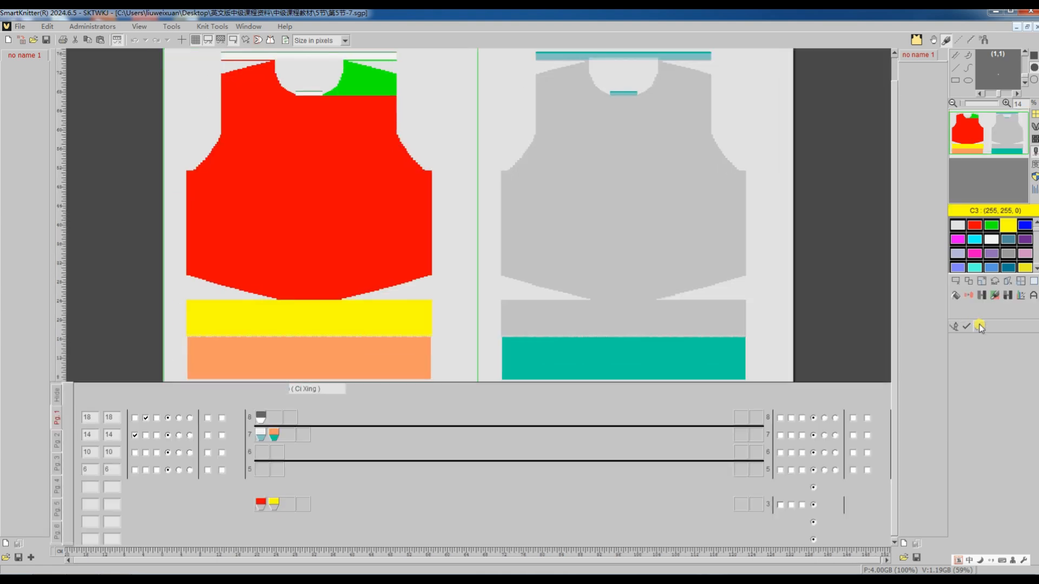
pyautogui.click(980, 326)
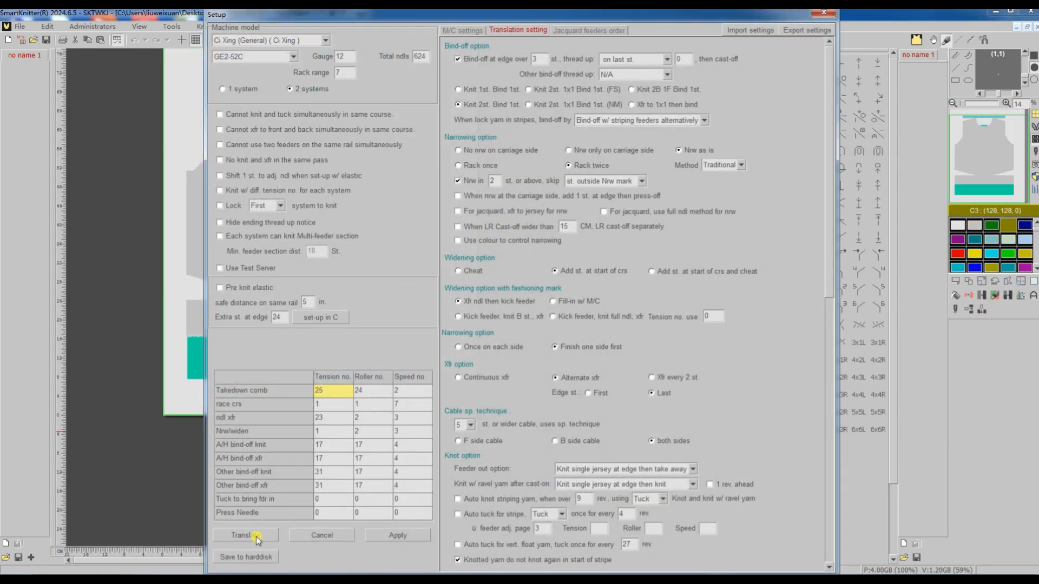
pyautogui.click(257, 537)
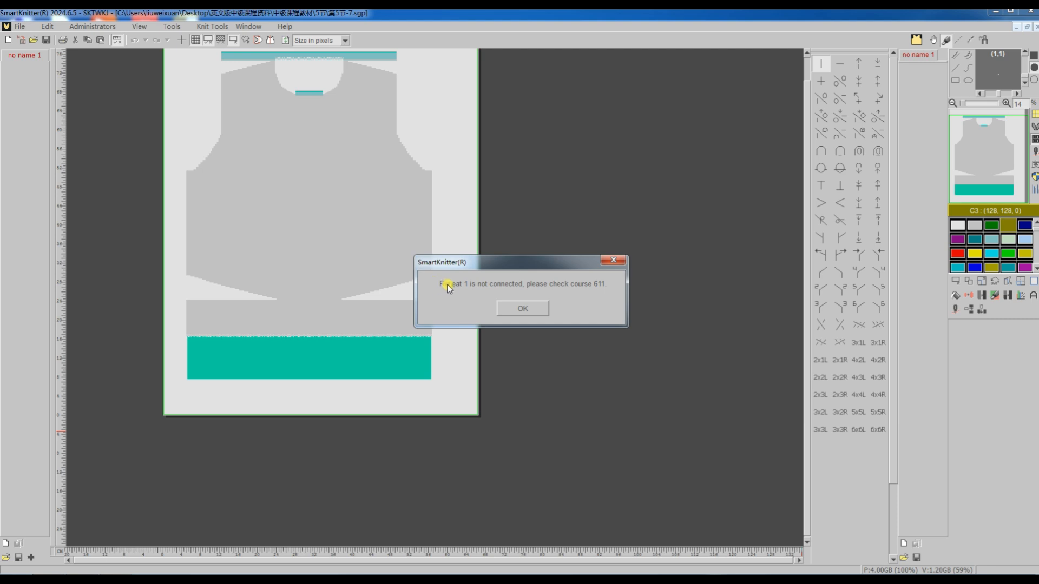
pyautogui.click(527, 310)
# Show the pattern's control columns and clear the scattered Repeat 1 marks along the teal hem section with colour C0.
pyautogui.scroll(2, 381, 371)
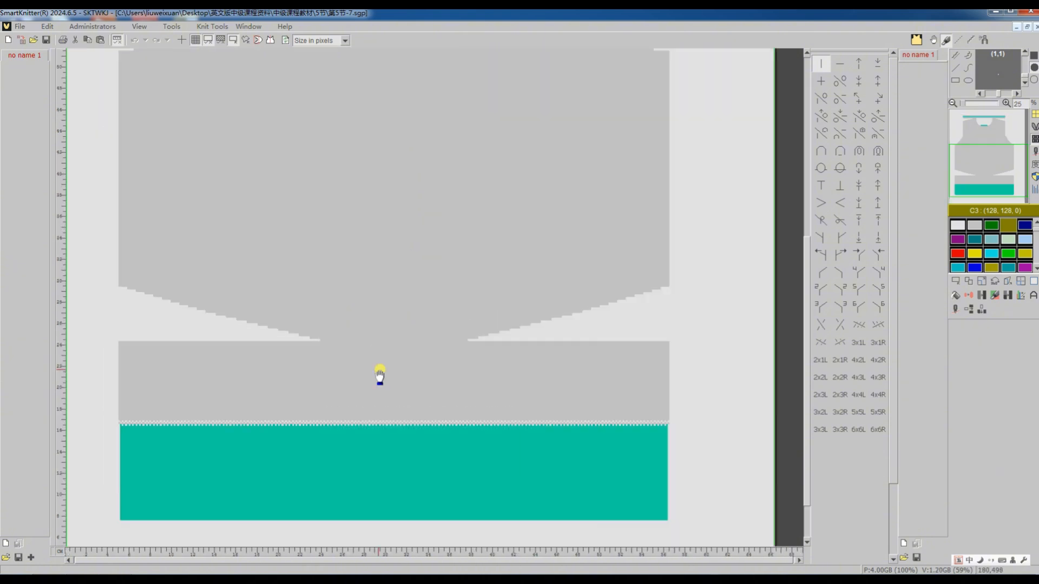
pyautogui.scroll(-2, 481, 373)
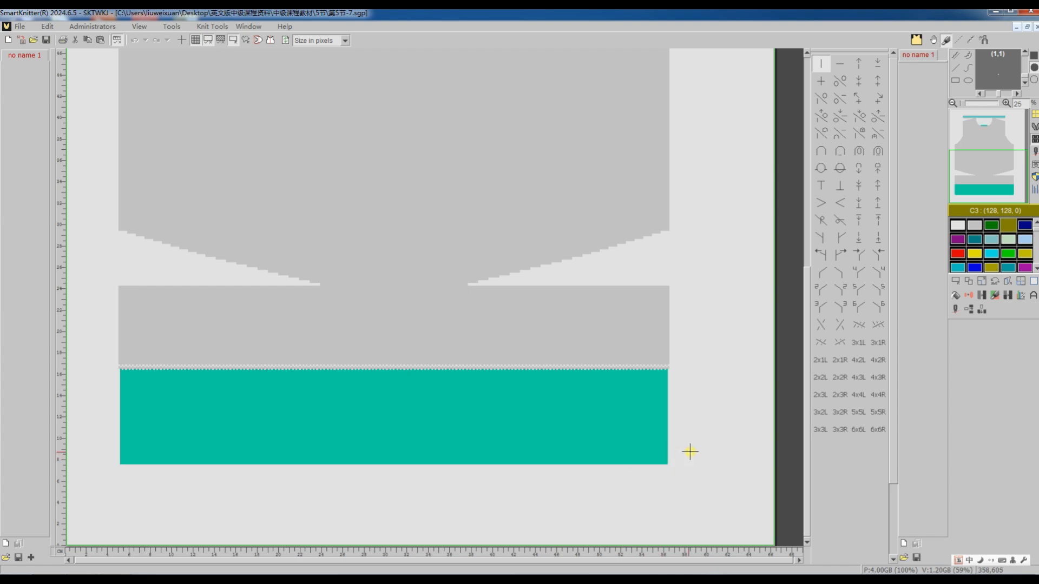
pyautogui.scroll(4, 689, 451)
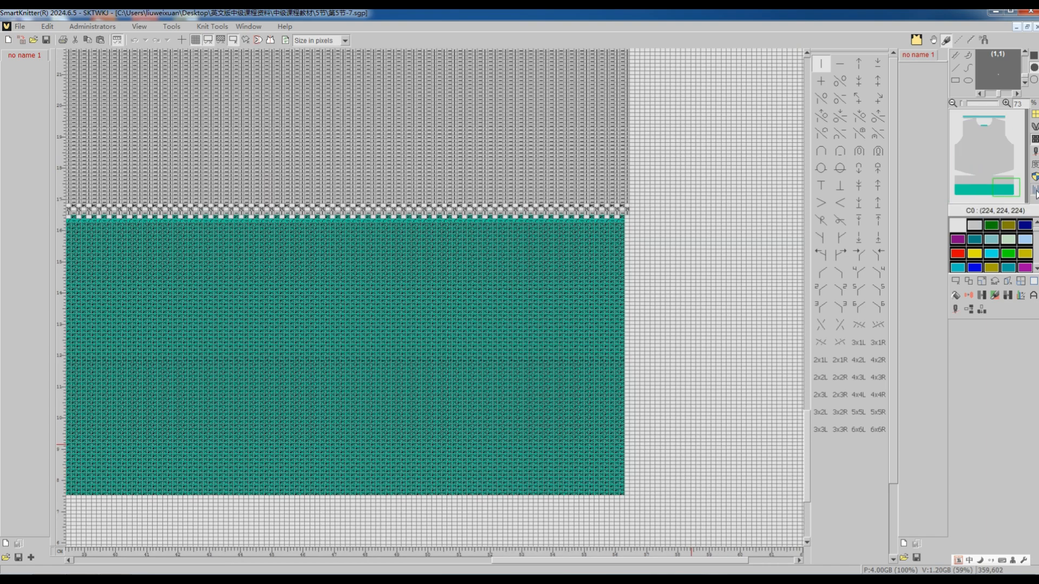
pyautogui.click(1033, 190)
pyautogui.scroll(1, 855, 494)
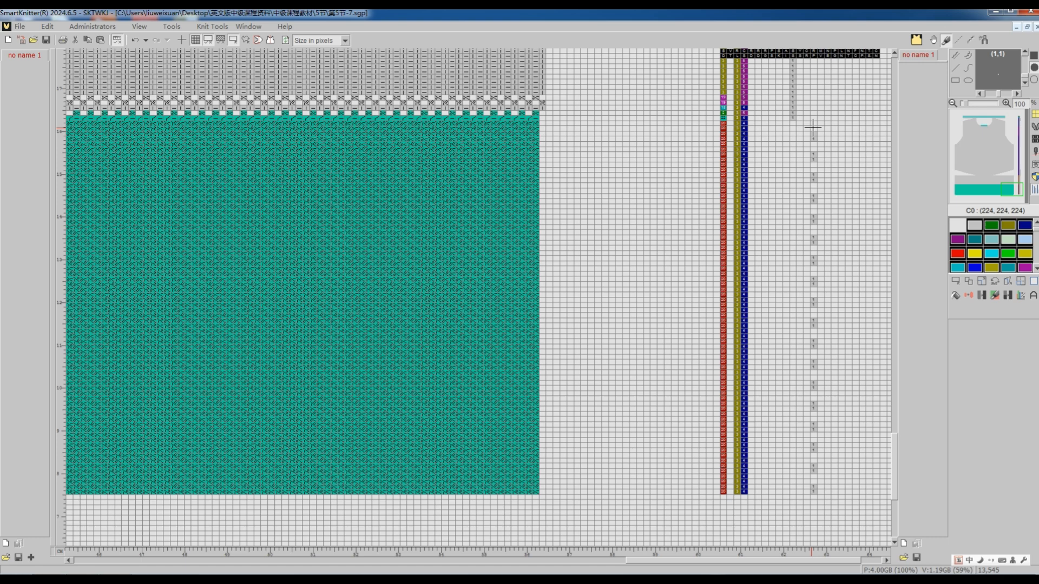
pyautogui.moveTo(813, 126); pyautogui.dragTo(817, 443)
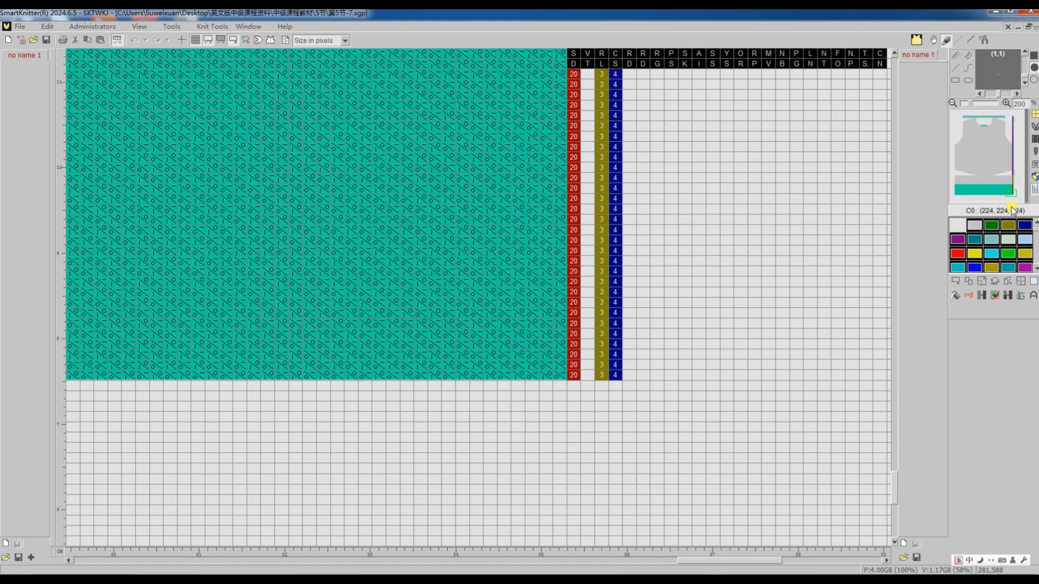
# Mark Repeat 1 in the RP column on only the lowest two courses of the teal hem section, using colour C1.
pyautogui.click(977, 227)
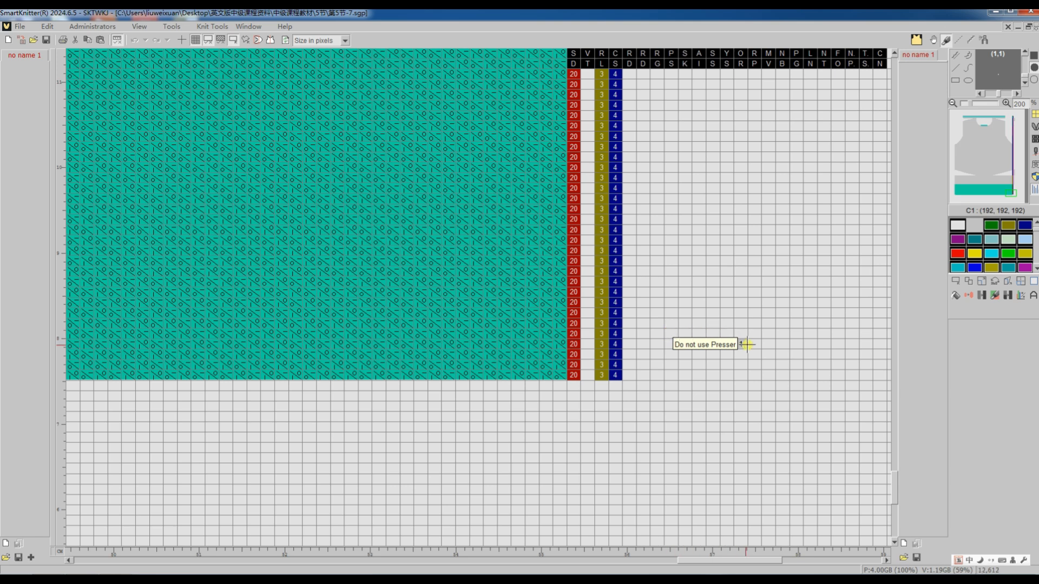
pyautogui.click(752, 376)
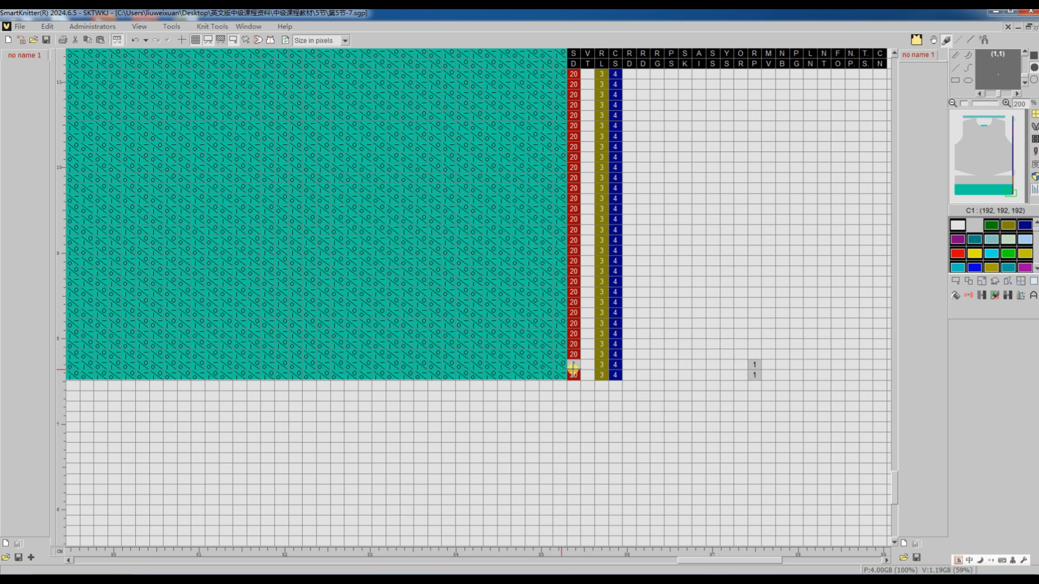
pyautogui.click(754, 252)
# Translate the body pattern into a machine program, check the Repeat 1 courses at the hem, and return to the source pattern.
pyautogui.click(1035, 139)
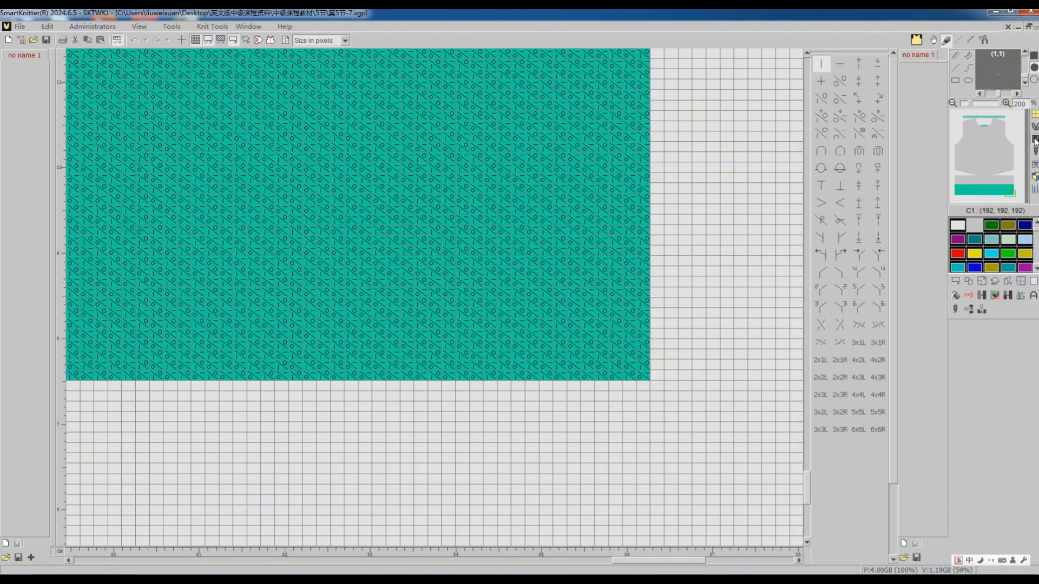
pyautogui.click(955, 312)
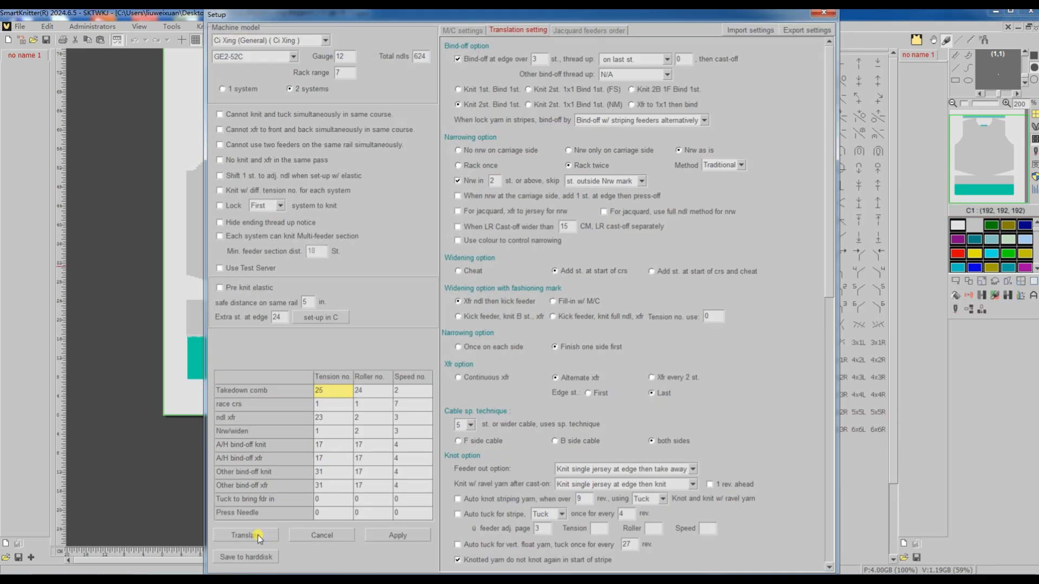
pyautogui.click(257, 534)
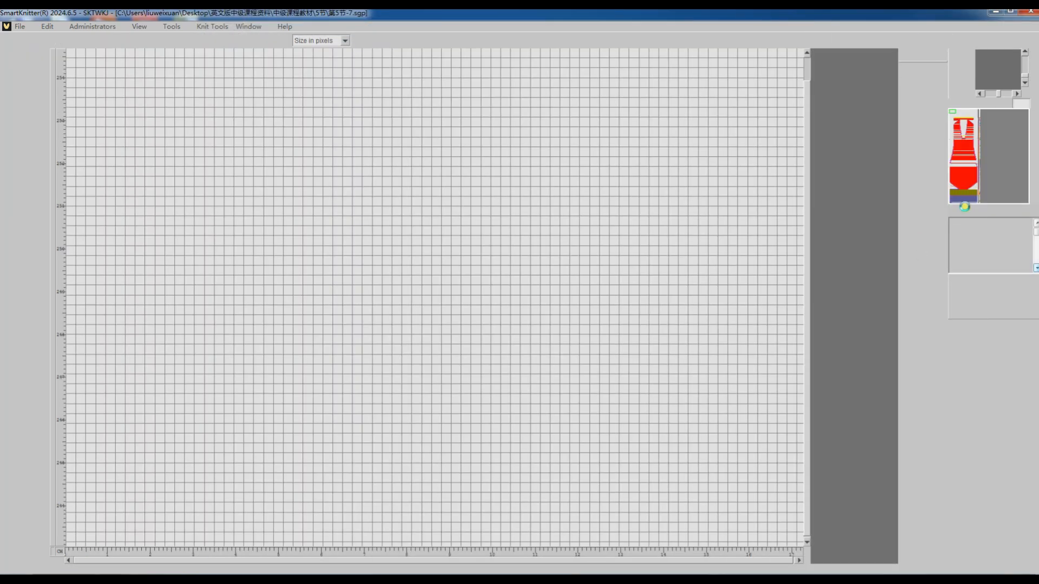
pyautogui.click(974, 199)
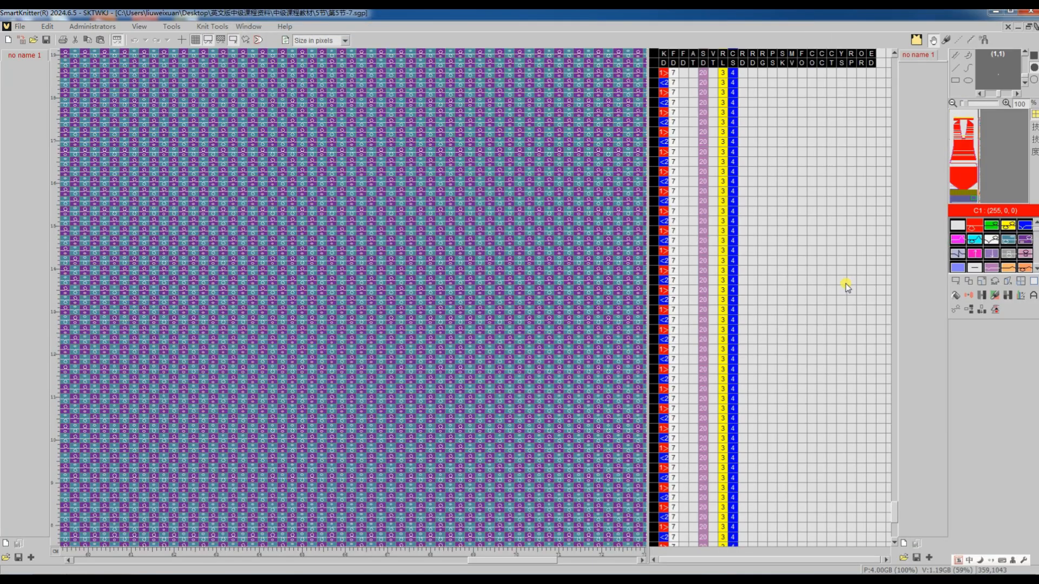
pyautogui.scroll(-5, 763, 346)
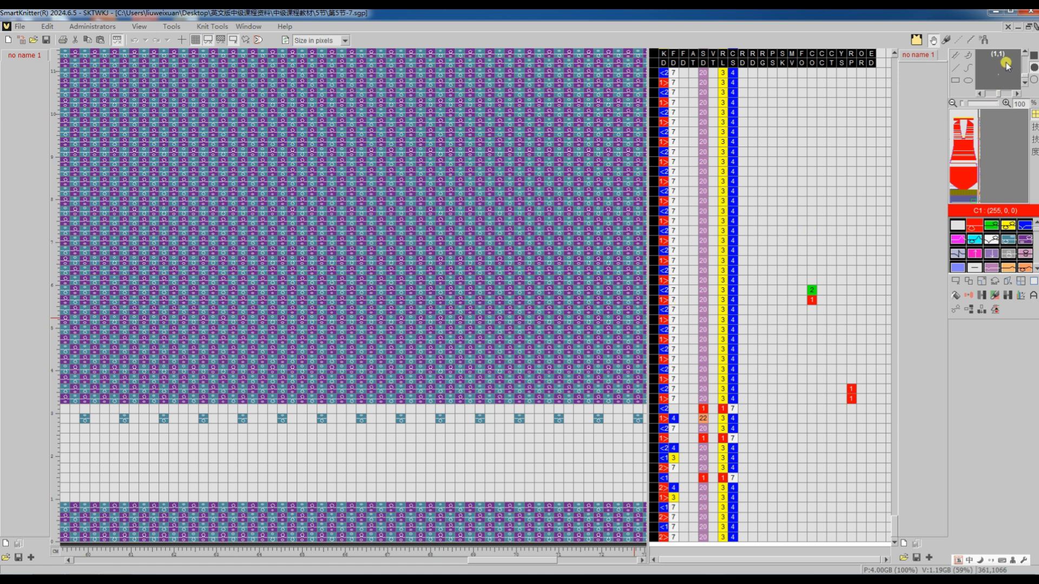
pyautogui.click(1036, 28)
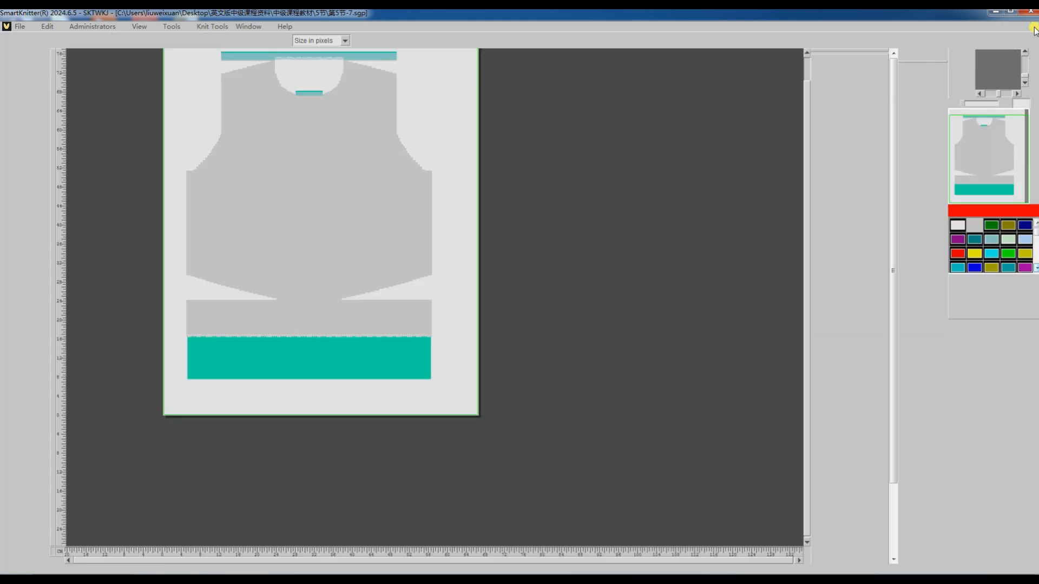
# Switch to the pattern 第5节-8.sgp and examine the stitches along its slanted right edge up to the shoulder and the teal waste section.
pyautogui.click(249, 26)
pyautogui.click(300, 79)
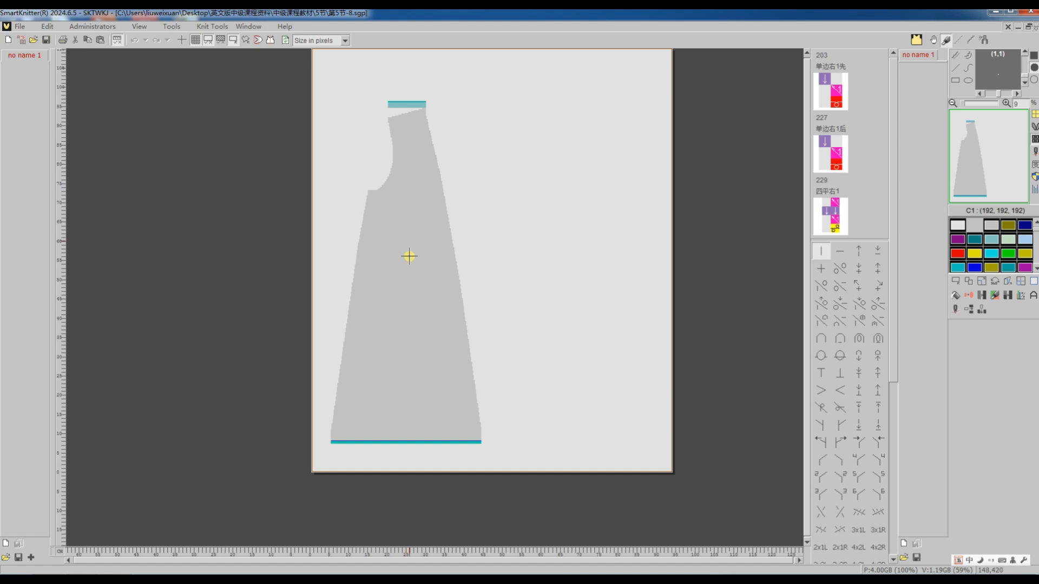
pyautogui.scroll(3, 433, 378)
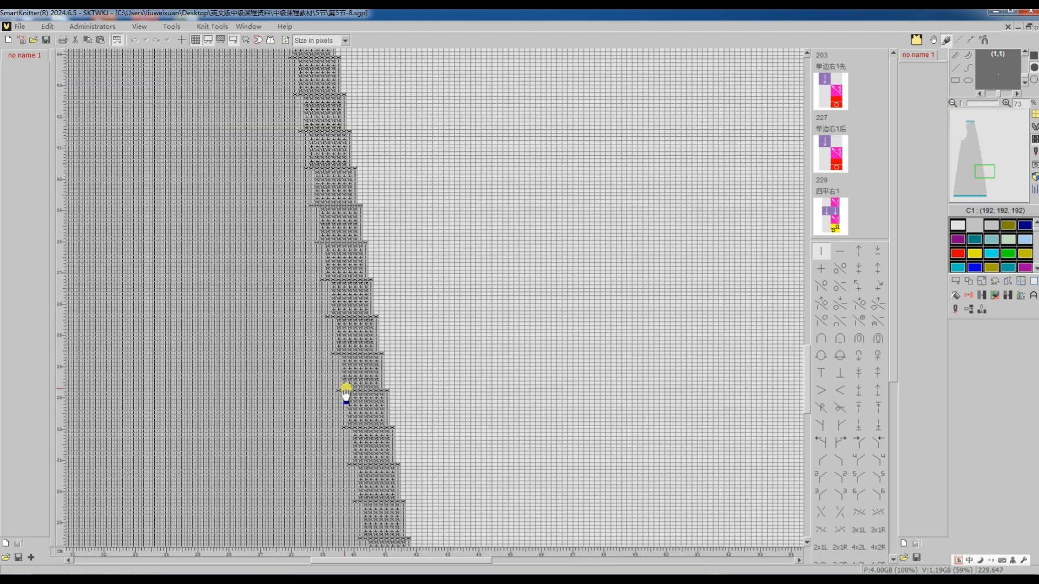
pyautogui.scroll(2, 334, 405)
pyautogui.hscroll(-2, 335, 397)
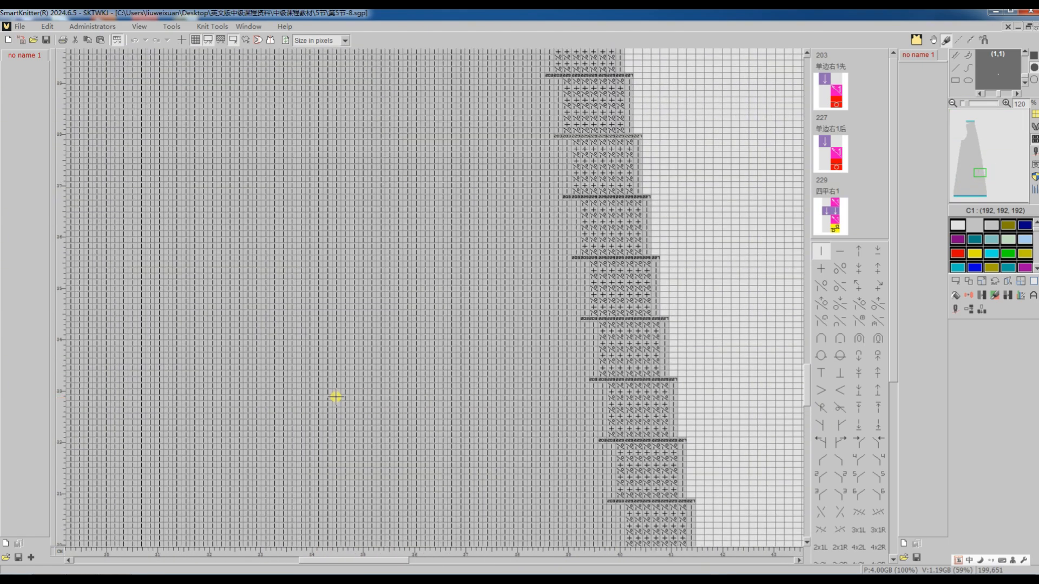
pyautogui.hscroll(1, 628, 354)
pyautogui.scroll(11, 622, 346)
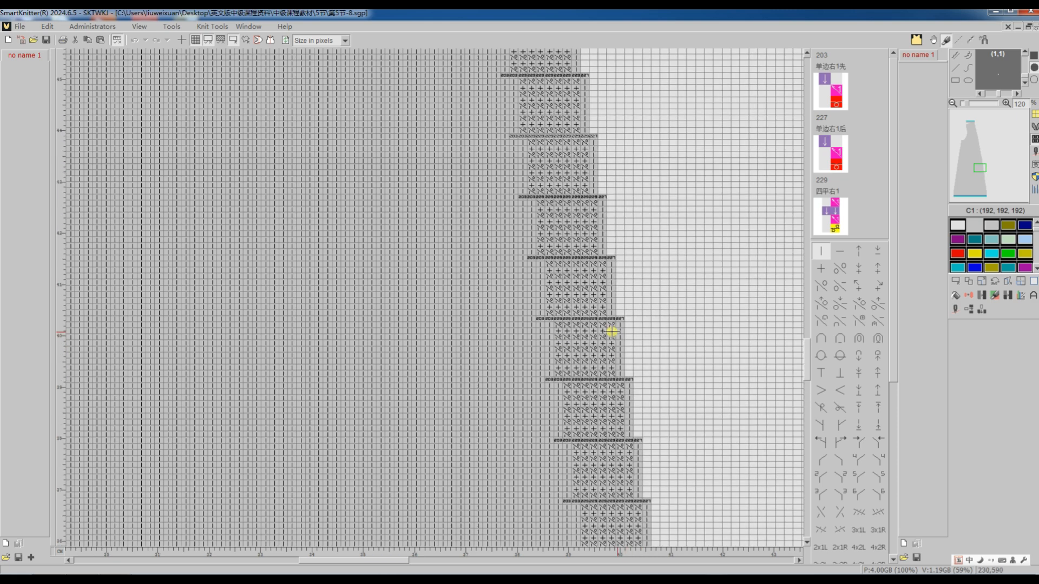
pyautogui.scroll(7, 510, 161)
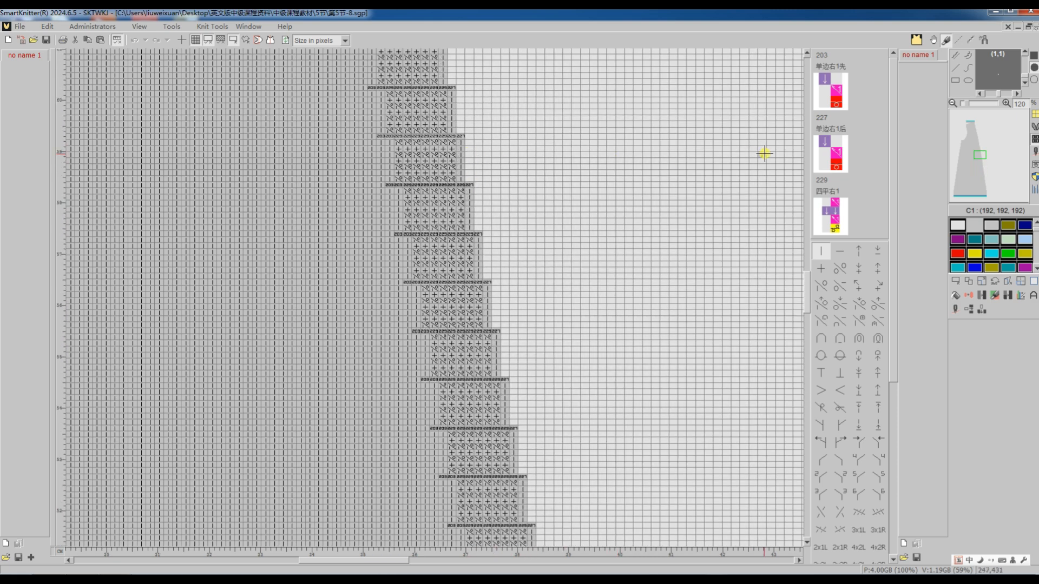
pyautogui.click(971, 129)
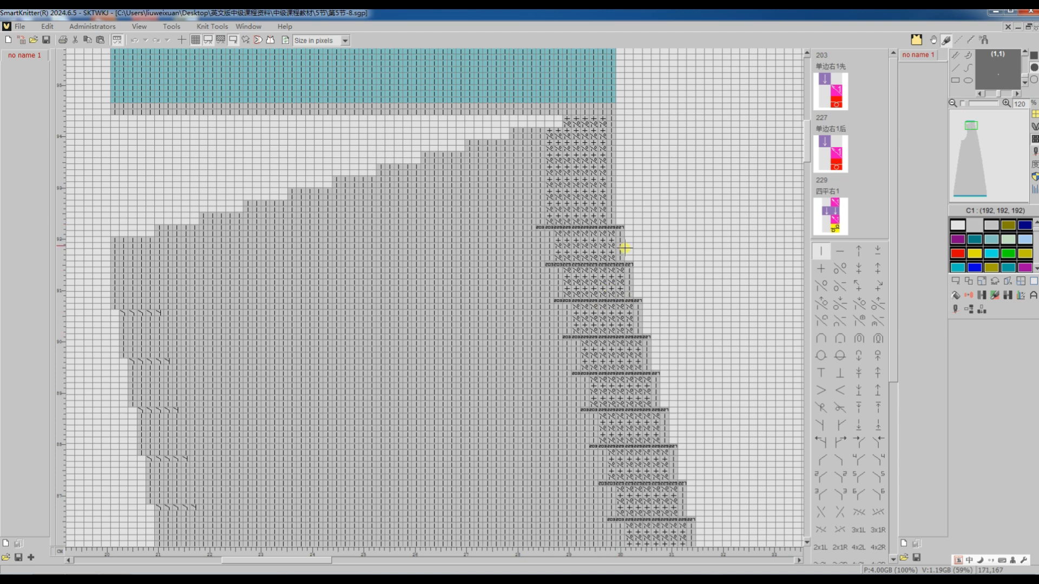
pyautogui.scroll(2, 574, 204)
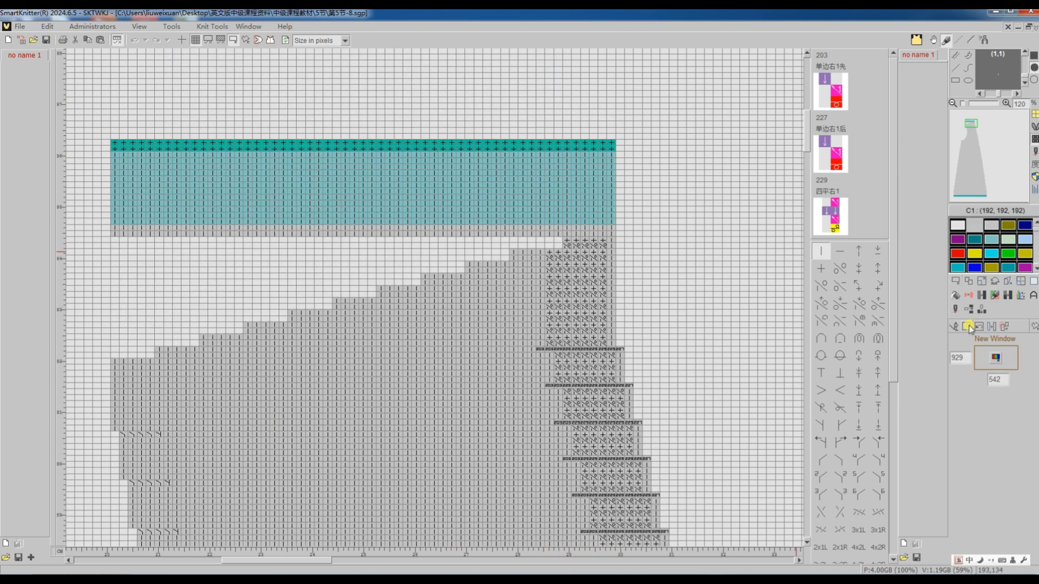
# Translate the slanted front pattern into a machine program, check its uppermost courses and carriage directions, and return to the source pattern.
pyautogui.click(956, 311)
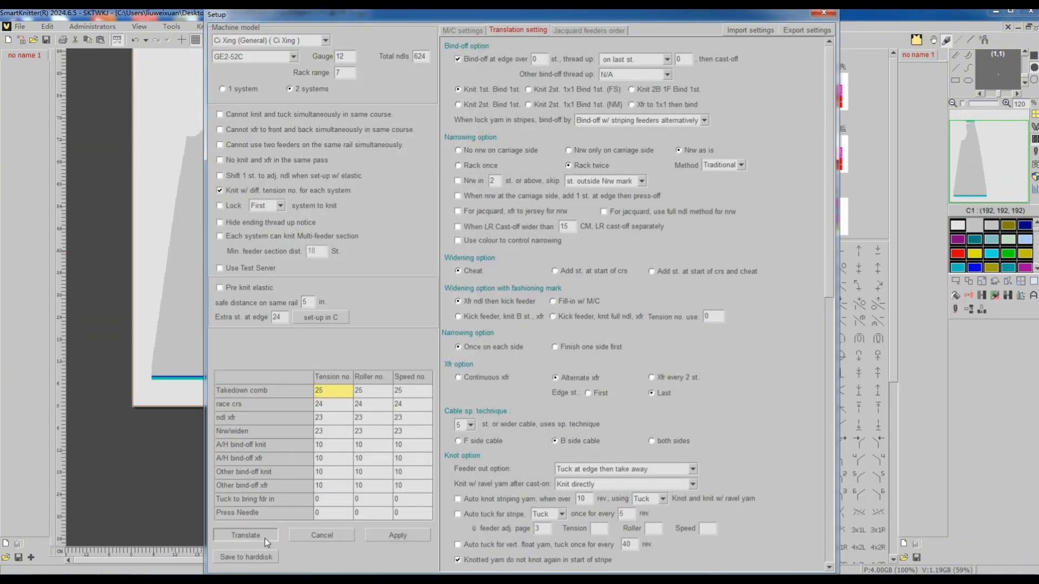
pyautogui.click(265, 536)
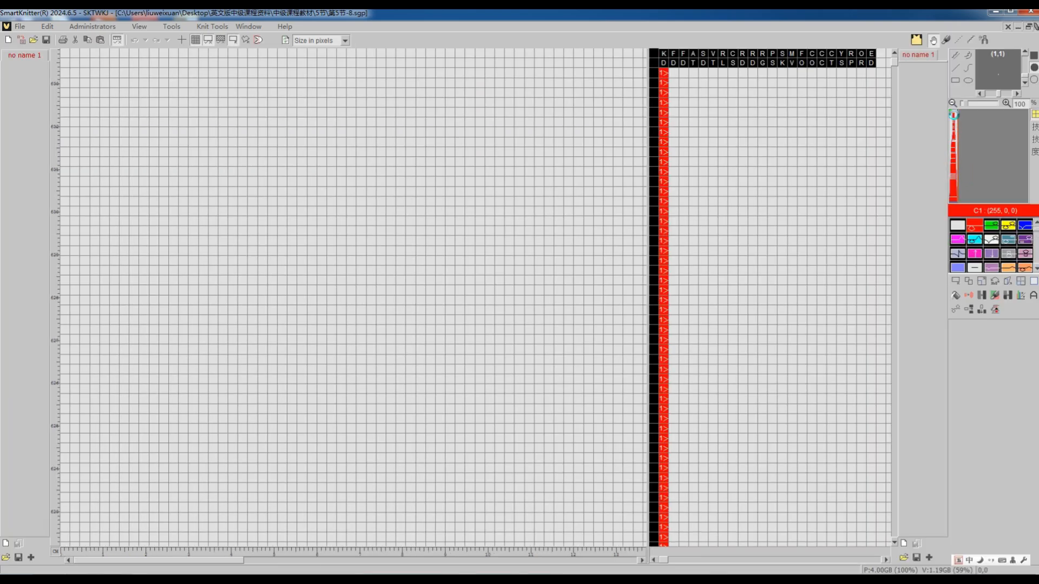
pyautogui.click(954, 114)
pyautogui.scroll(8, 554, 157)
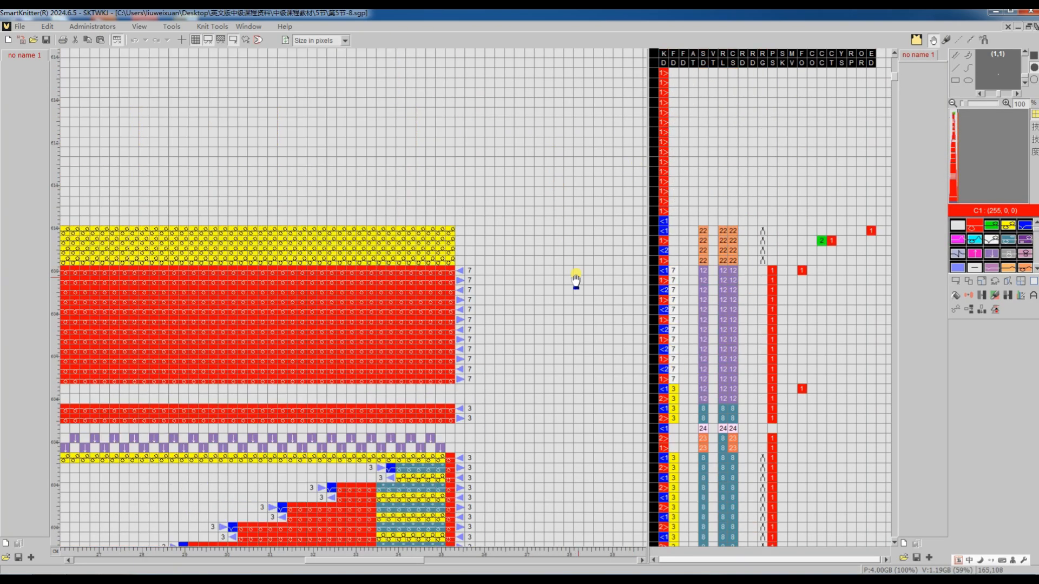
pyautogui.keyDown('ctrl'); pyautogui.scroll(3, 634, 267); pyautogui.keyUp('ctrl')
pyautogui.scroll(1, 659, 242)
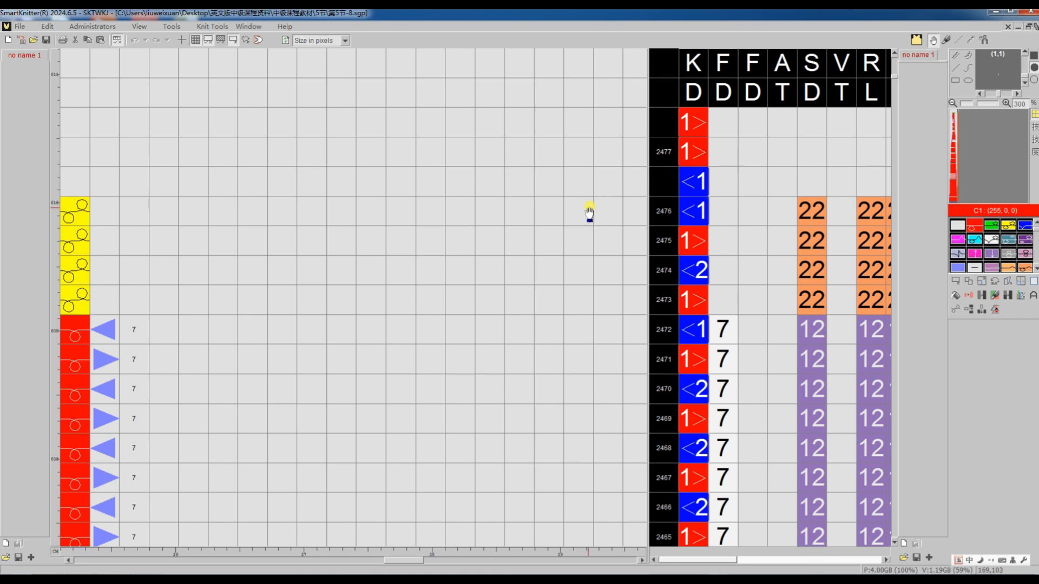
pyautogui.press('Escape')
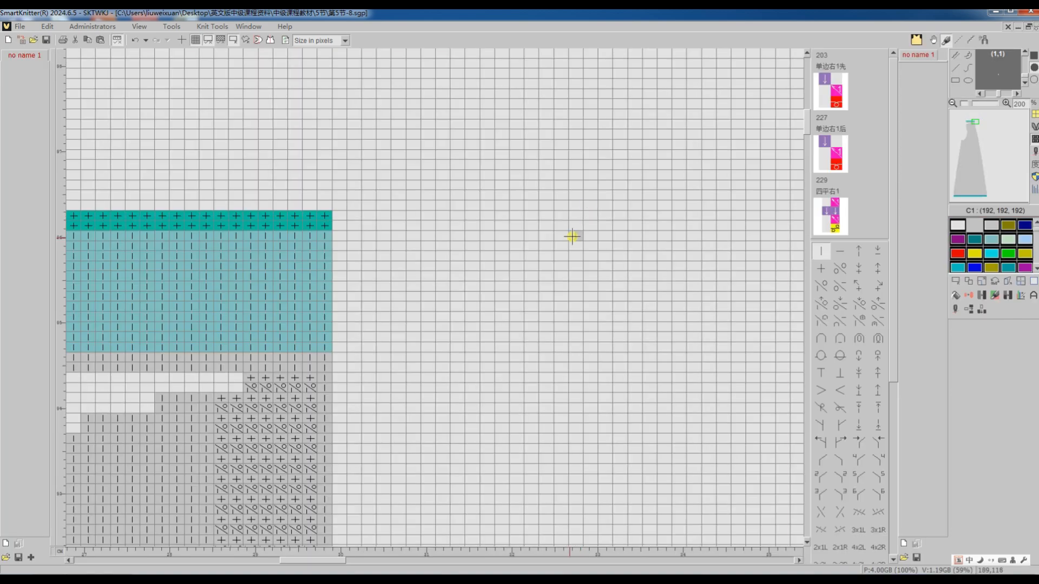
# Try to align the piece above the blue hem courses to its right side with the rightward Align trim function.
pyautogui.keyDown('ctrl'); pyautogui.scroll(-4, 719, 232); pyautogui.keyUp('ctrl')
pyautogui.click(954, 196)
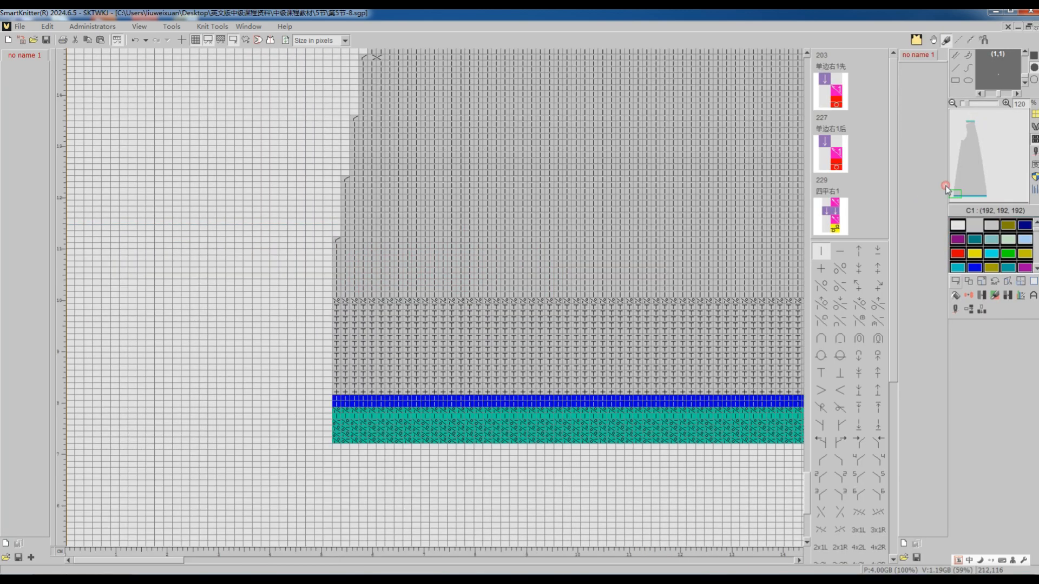
pyautogui.click(955, 282)
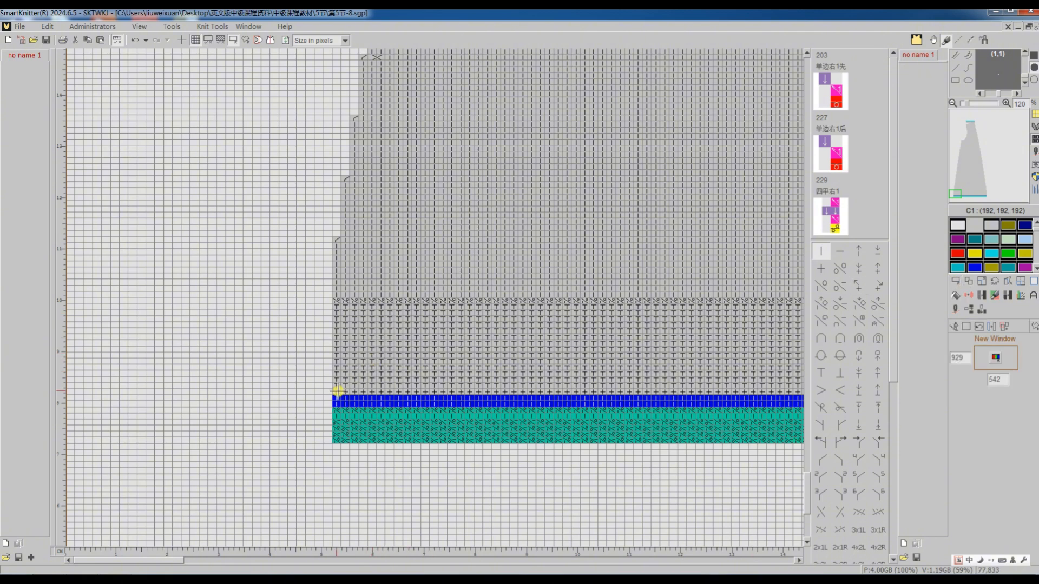
pyautogui.moveTo(336, 391); pyautogui.dragTo(552, 117)
pyautogui.keyDown('ctrl'); pyautogui.scroll(-8, 489, 265); pyautogui.keyUp('ctrl')
pyautogui.scroll(6, 508, 225)
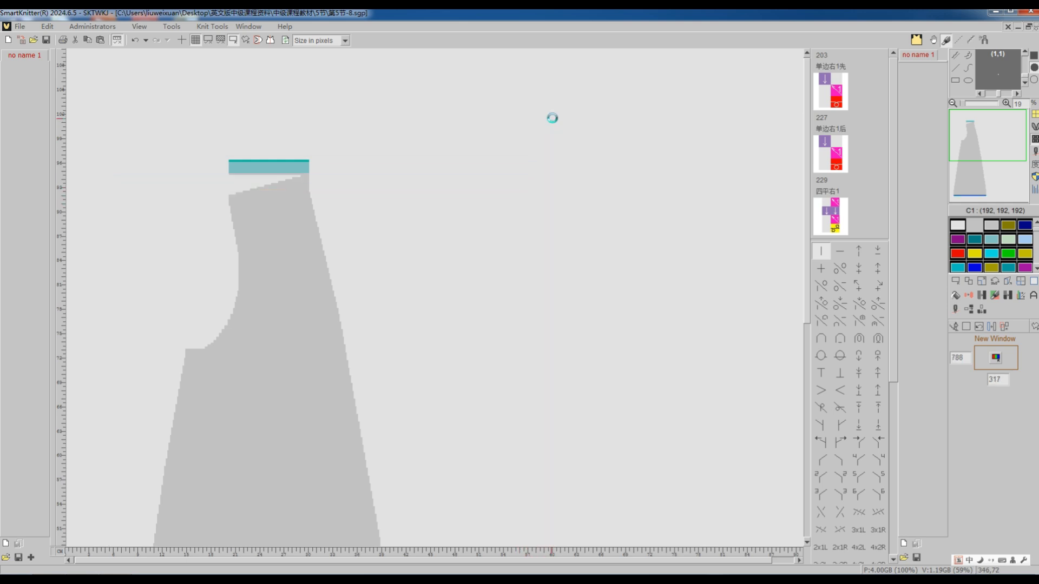
pyautogui.click(255, 27)
pyautogui.moveTo(229, 27)
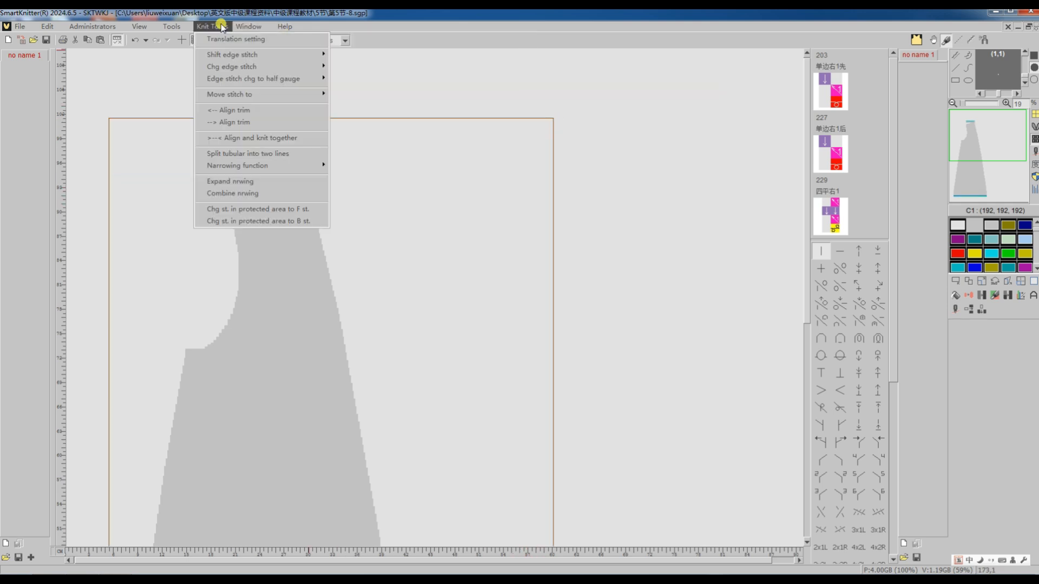
pyautogui.click(246, 122)
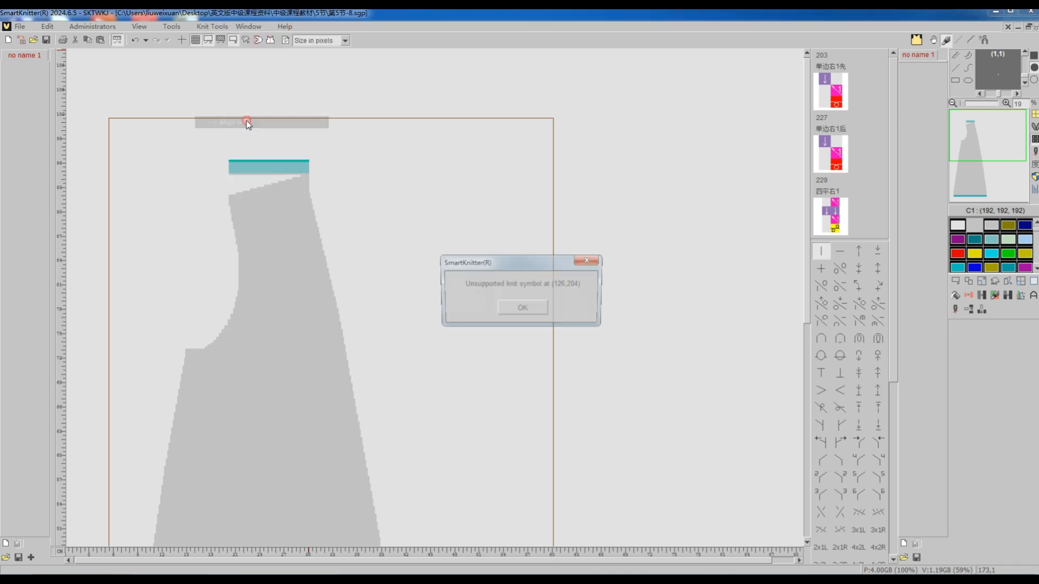
pyautogui.click(523, 308)
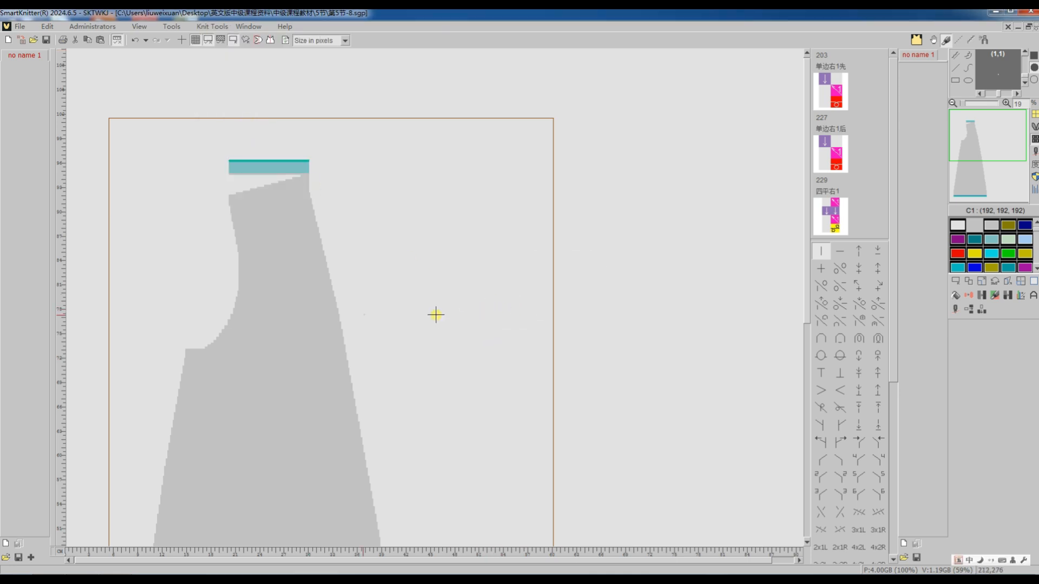
# Copy the 52 by 21 block of narrowing marks on the left edge below the shoulder one course down, and clear the selection.
pyautogui.keyDown('ctrl'); pyautogui.scroll(3, 229, 287); pyautogui.keyUp('ctrl')
pyautogui.scroll(3, 333, 265)
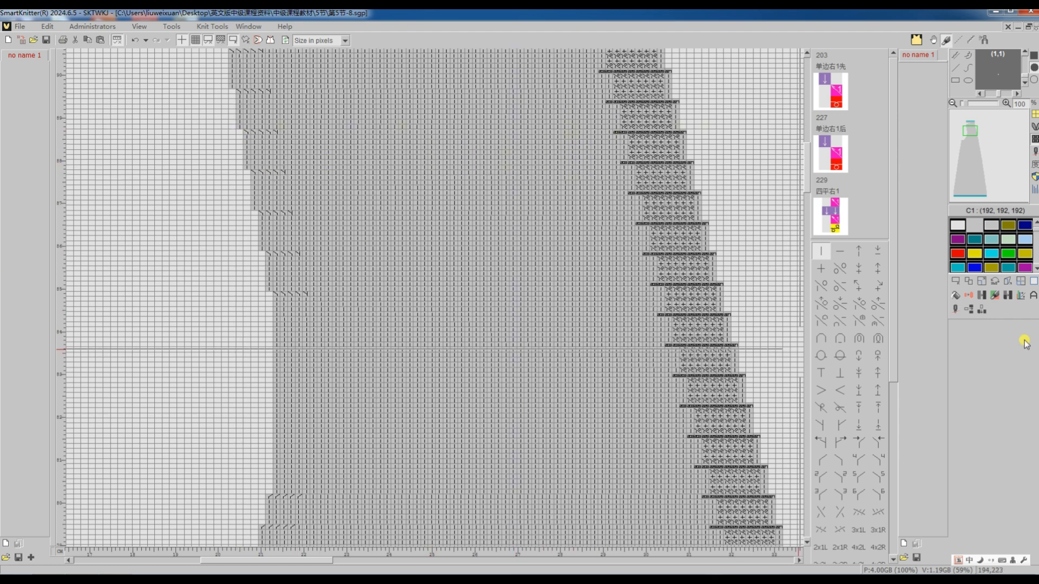
pyautogui.click(957, 283)
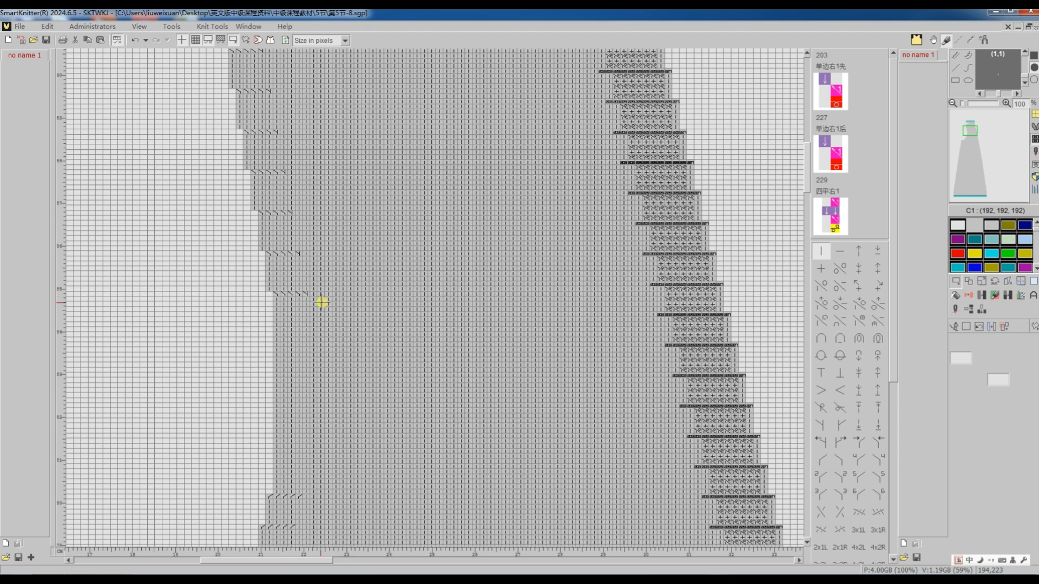
pyautogui.moveTo(322, 302); pyautogui.dragTo(174, 226)
pyautogui.scroll(3, 251, 262)
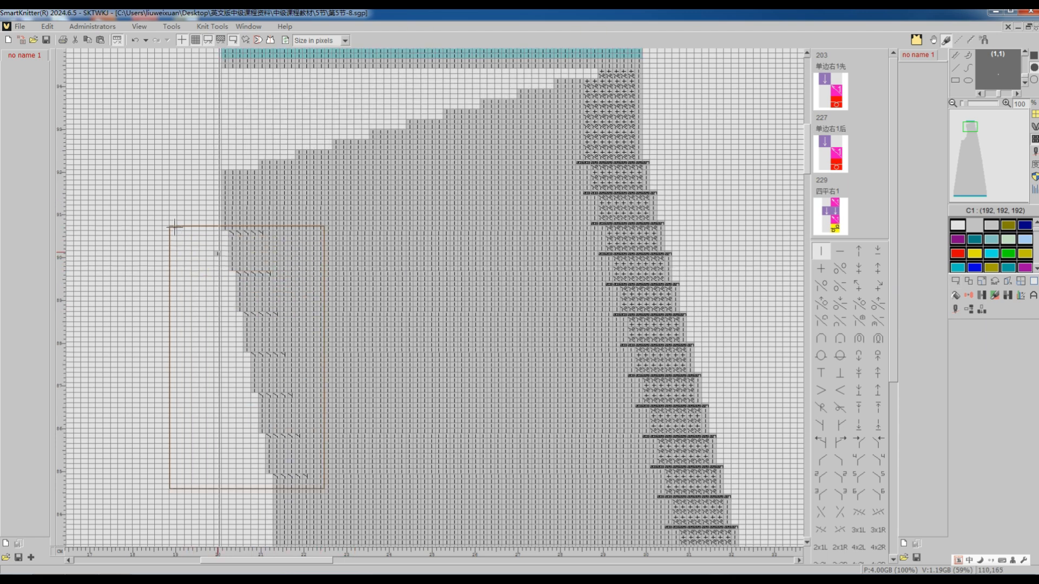
pyautogui.click(976, 295)
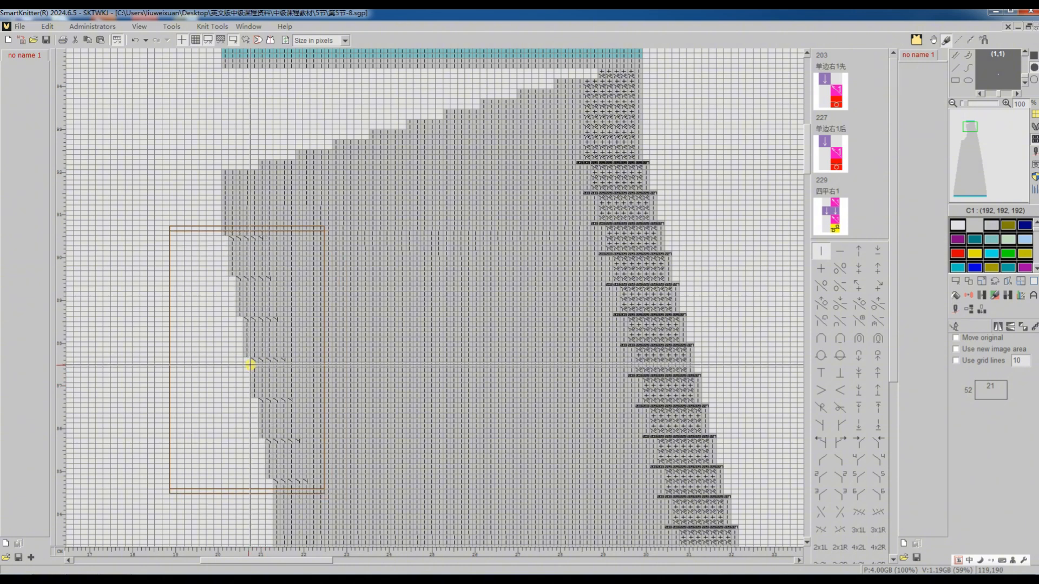
pyautogui.click(250, 365)
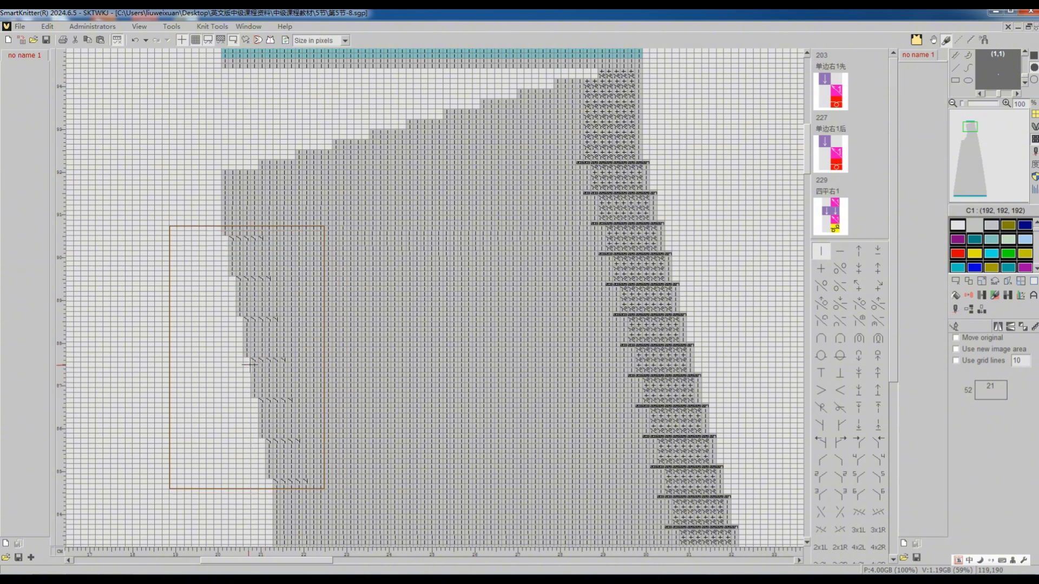
pyautogui.rightClick(250, 365)
pyautogui.click(267, 373)
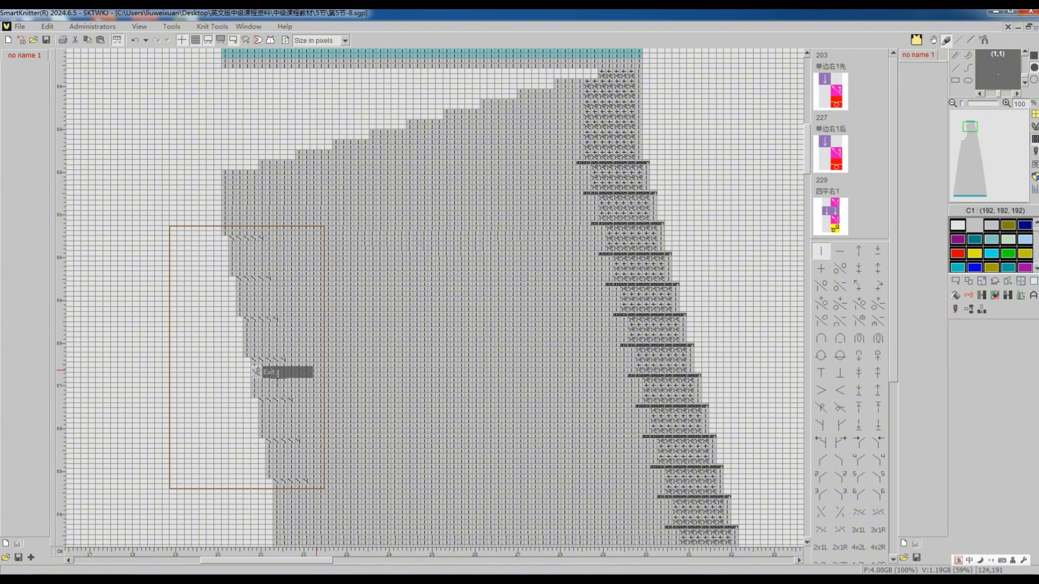
pyautogui.click(956, 282)
pyautogui.click(964, 330)
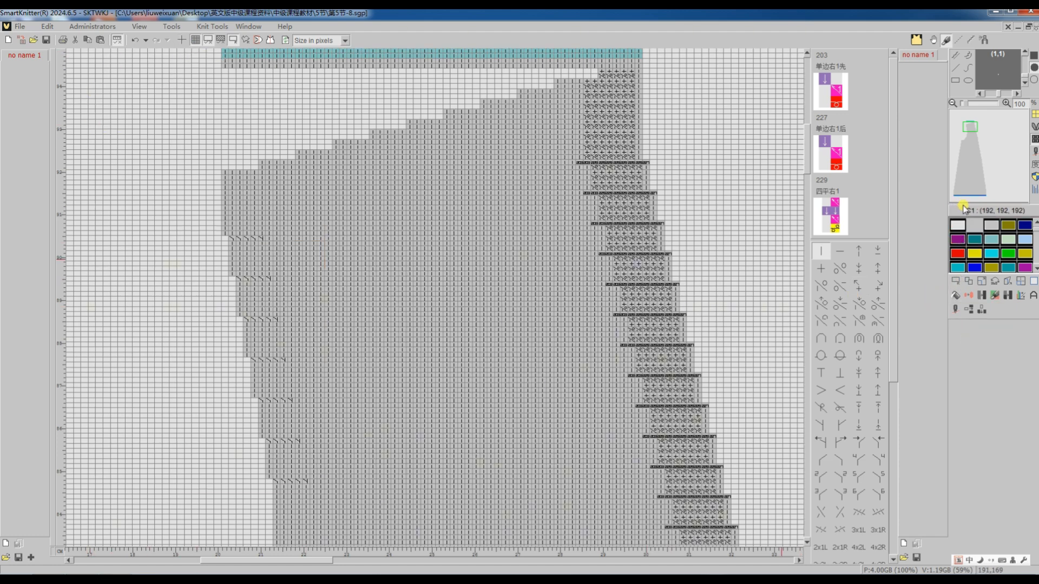
# Select the whole piece above the blue hem courses and align it to the right with the rightward Align trim function.
pyautogui.click(954, 192)
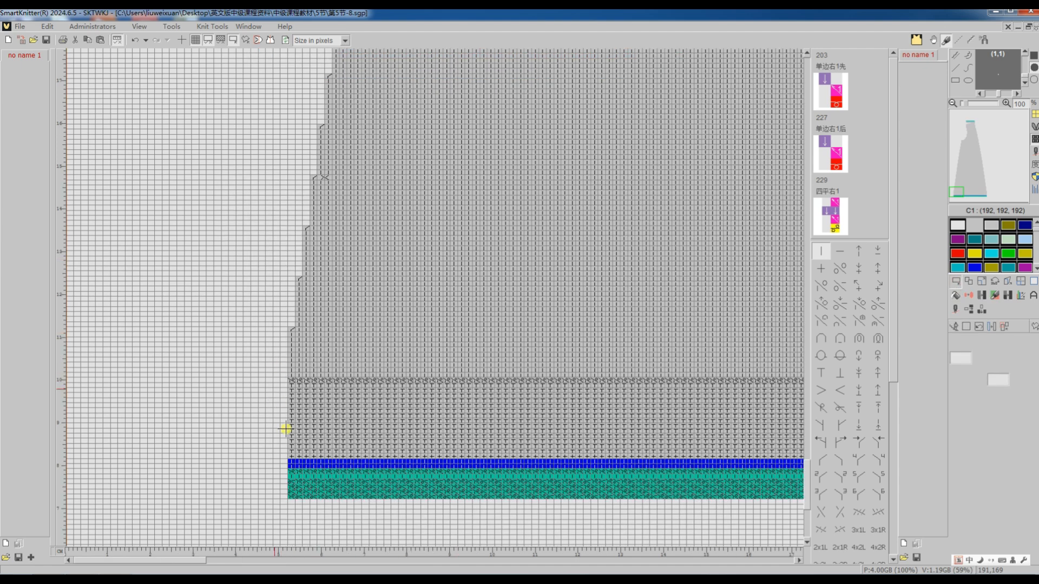
pyautogui.click(290, 456)
pyautogui.scroll(-6, 470, 288)
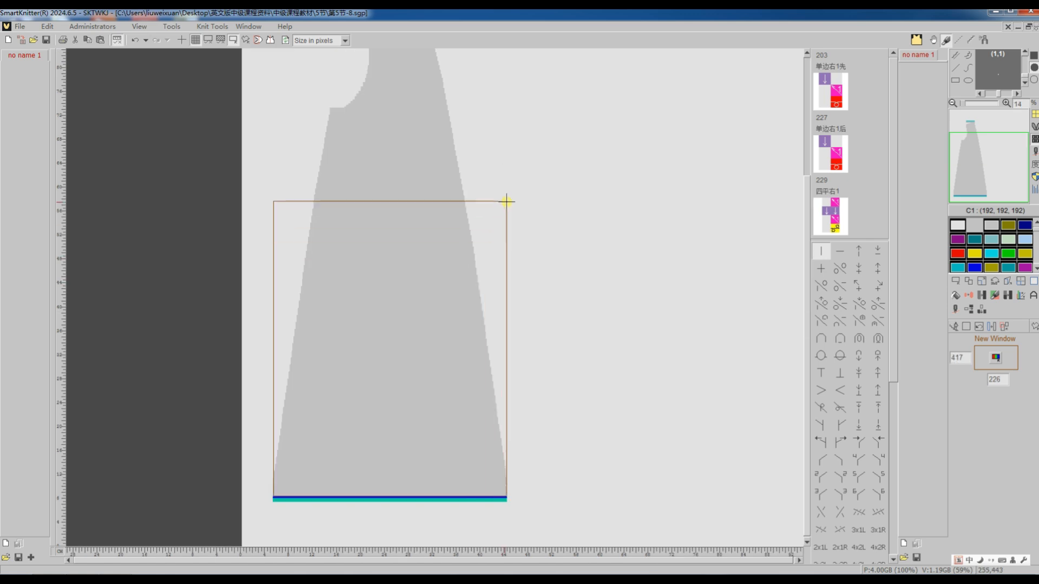
pyautogui.scroll(3, 519, 178)
pyautogui.click(581, 93)
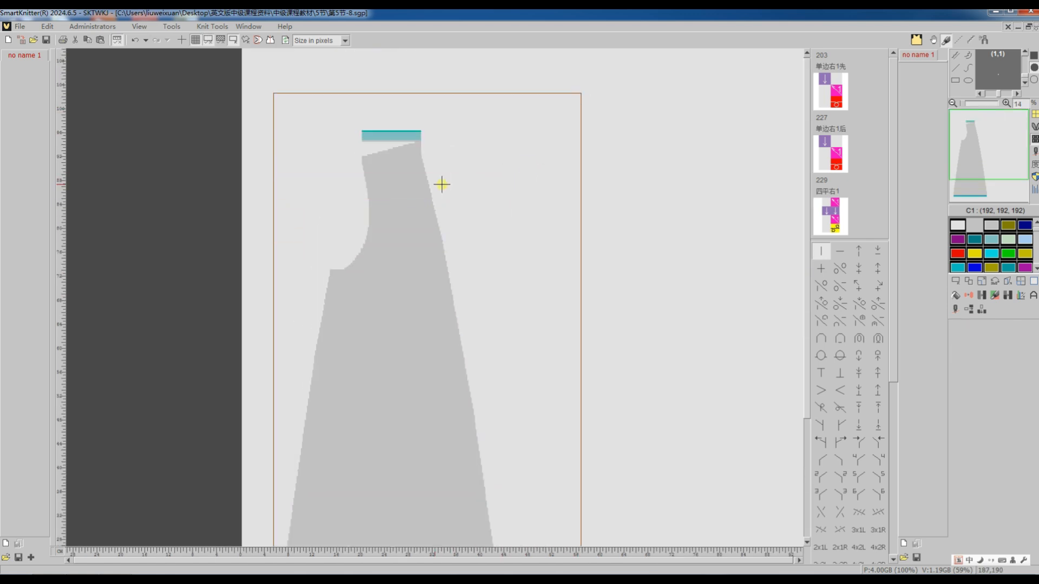
pyautogui.click(222, 27)
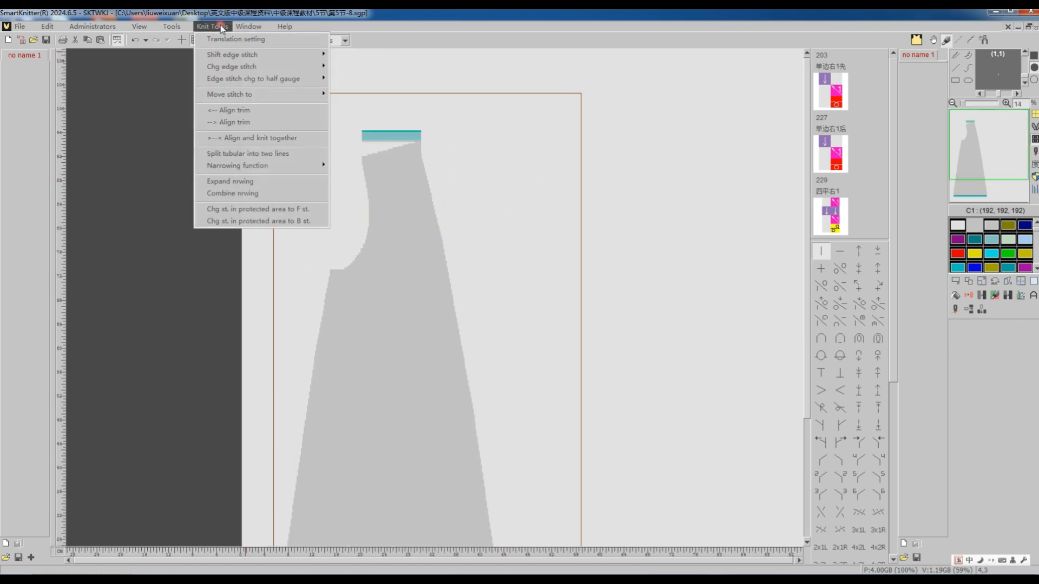
pyautogui.click(229, 123)
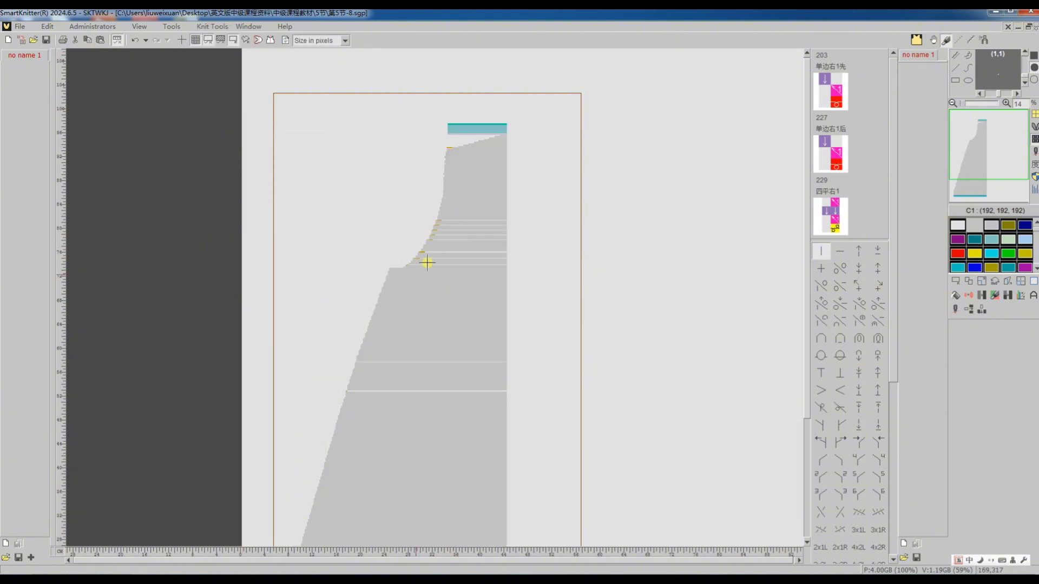
# Examine the yellow narrowing courses along the armhole and the blank courses running across the aligned piece to its right edge.
pyautogui.keyDown('ctrl'); pyautogui.scroll(2, 378, 267); pyautogui.keyUp('ctrl')
pyautogui.scroll(3, 130, 278)
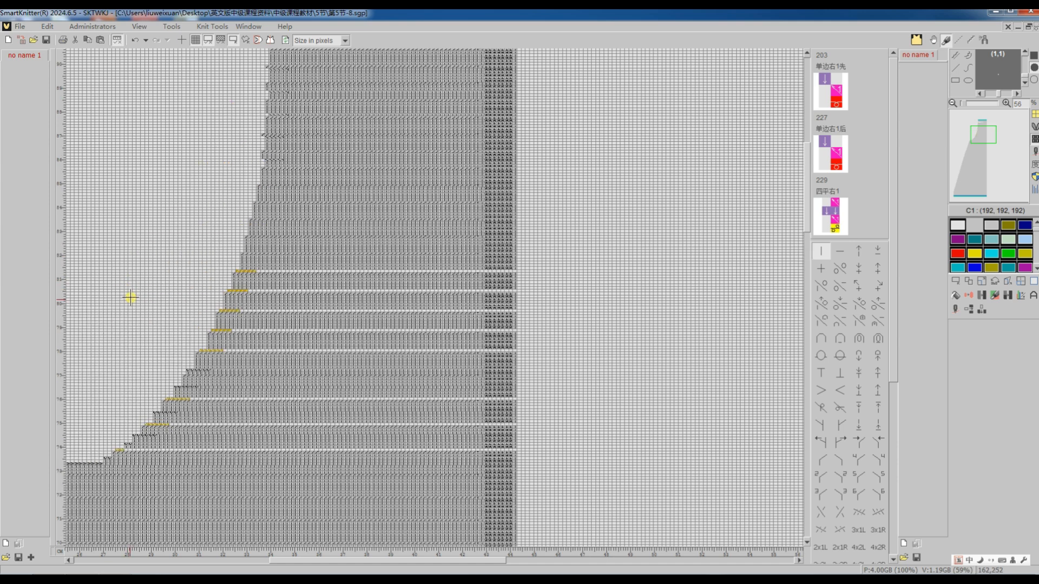
pyautogui.keyDown('ctrl'); pyautogui.scroll(2, 128, 450); pyautogui.keyUp('ctrl')
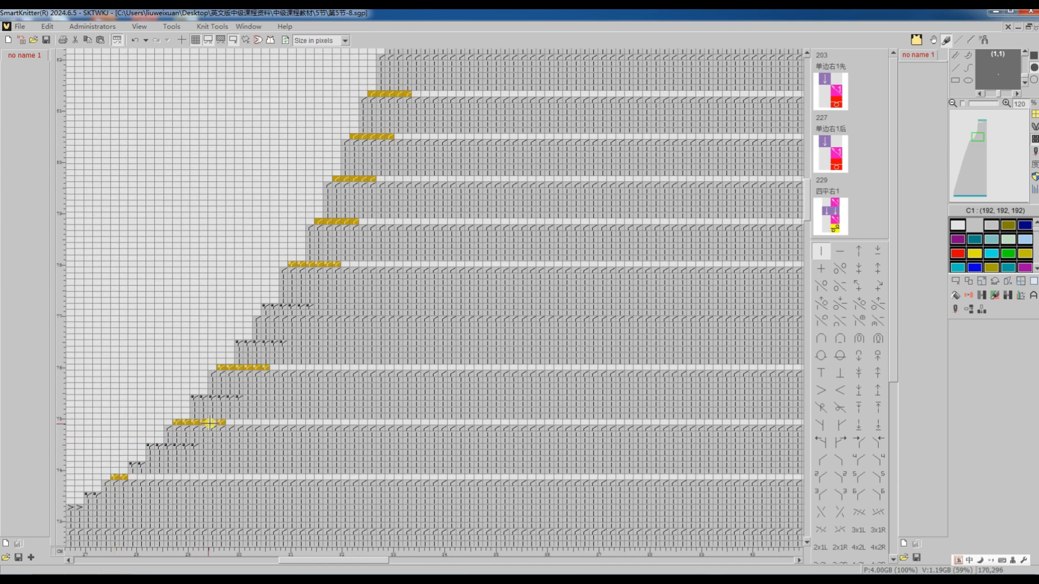
pyautogui.scroll(3, 342, 298)
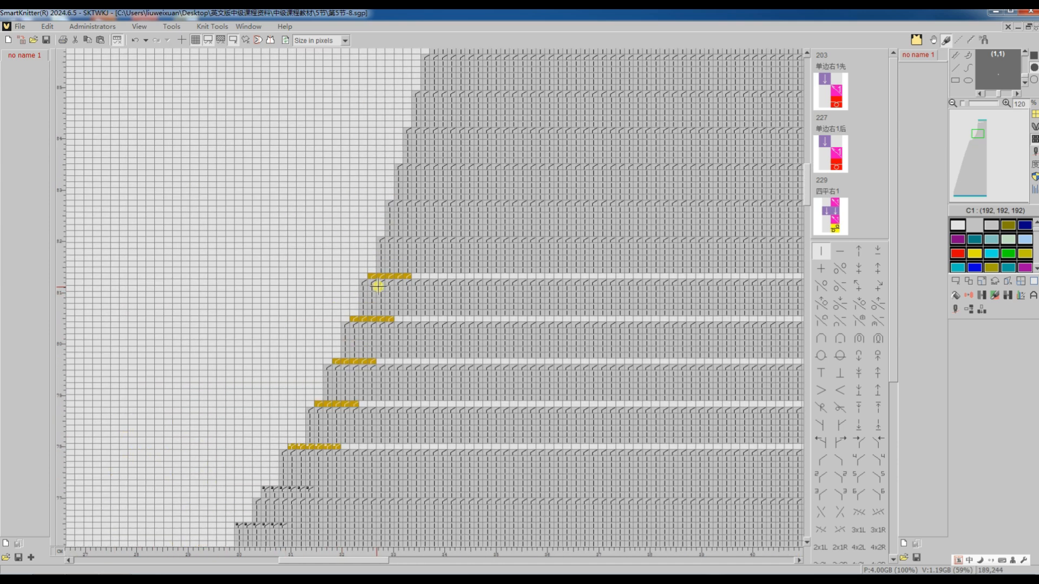
pyautogui.scroll(-1, 393, 304)
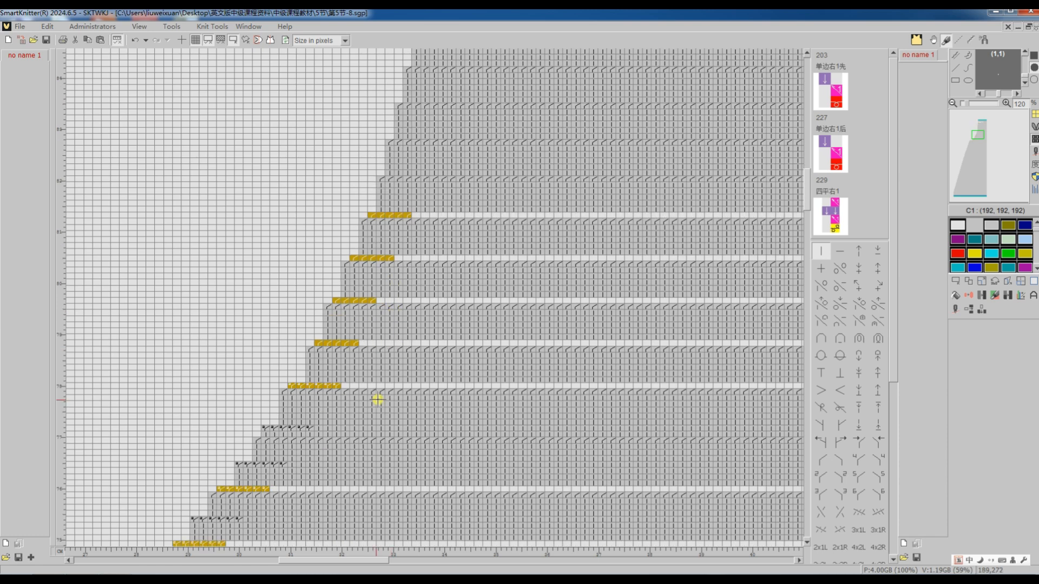
pyautogui.keyDown('shift'); pyautogui.hscroll(4, 376, 395); pyautogui.keyUp('shift')
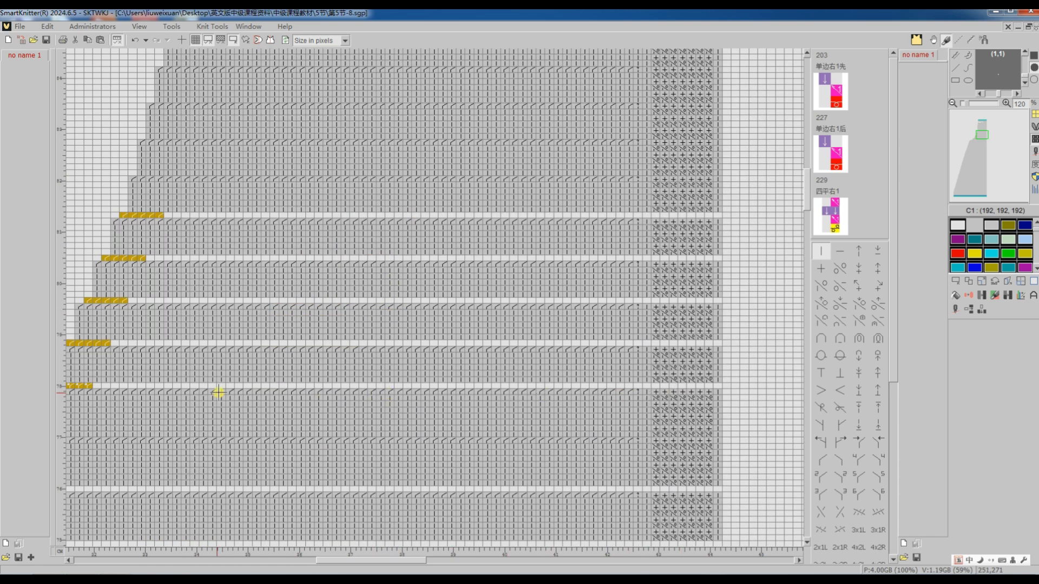
# Translate the right-aligned front piece into knitting machine code for the Ci Xing (General) machine with the existing translation settings.
pyautogui.scroll(9, 265, 236)
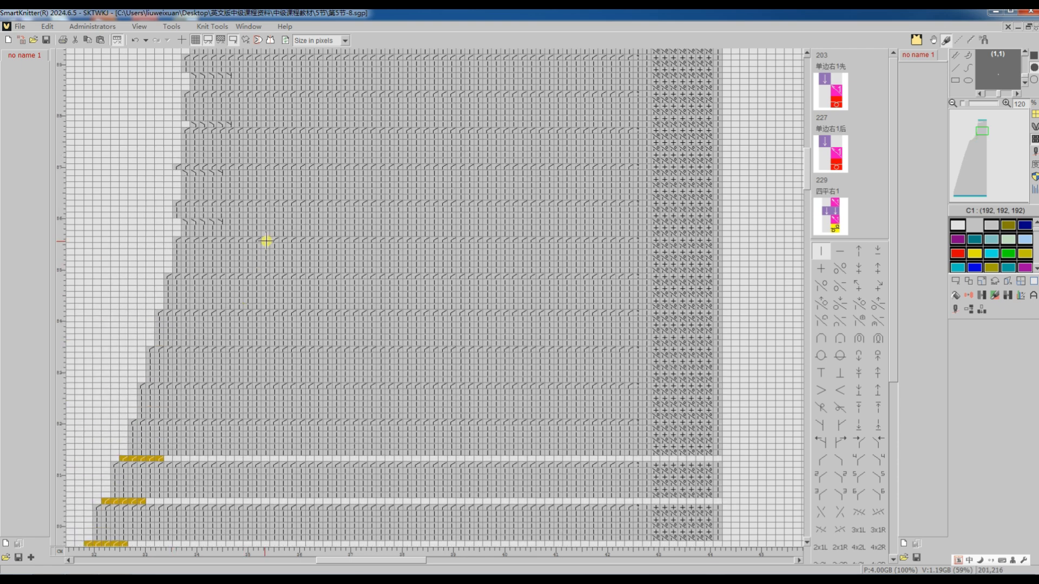
pyautogui.keyDown('ctrl'); pyautogui.scroll(-6, 264, 225); pyautogui.keyUp('ctrl')
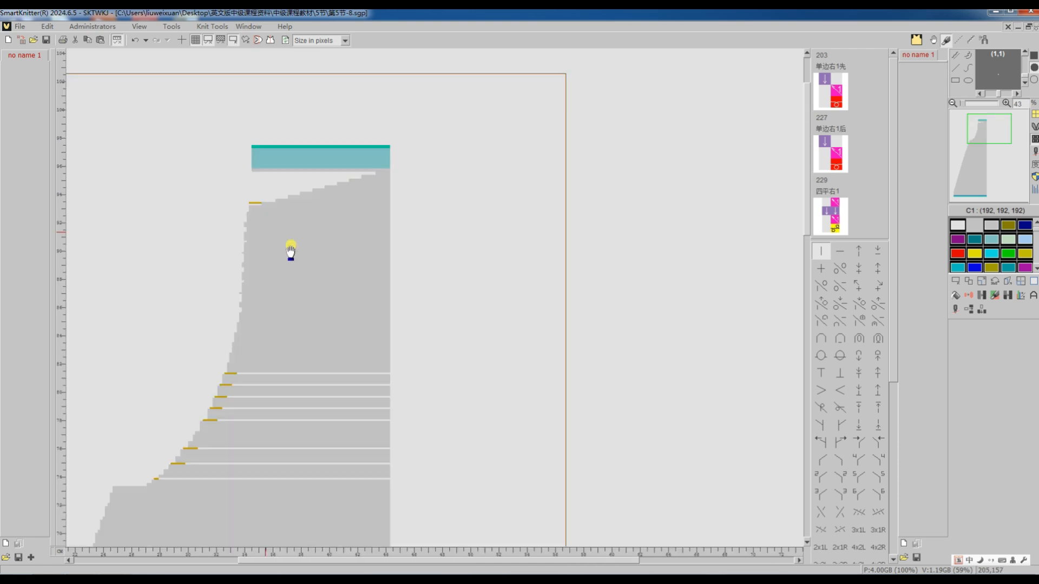
pyautogui.click(956, 281)
pyautogui.click(970, 326)
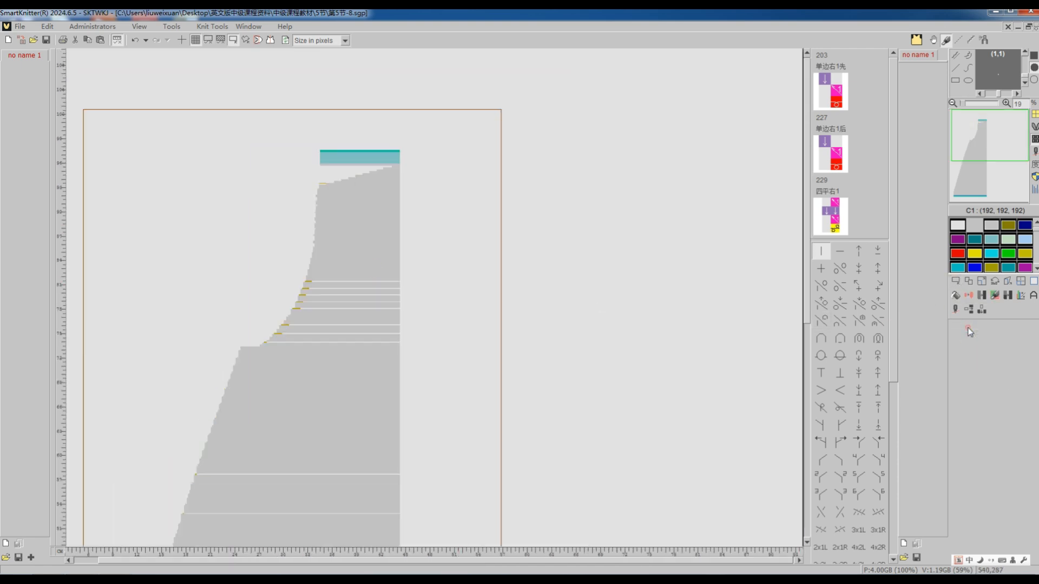
pyautogui.click(957, 311)
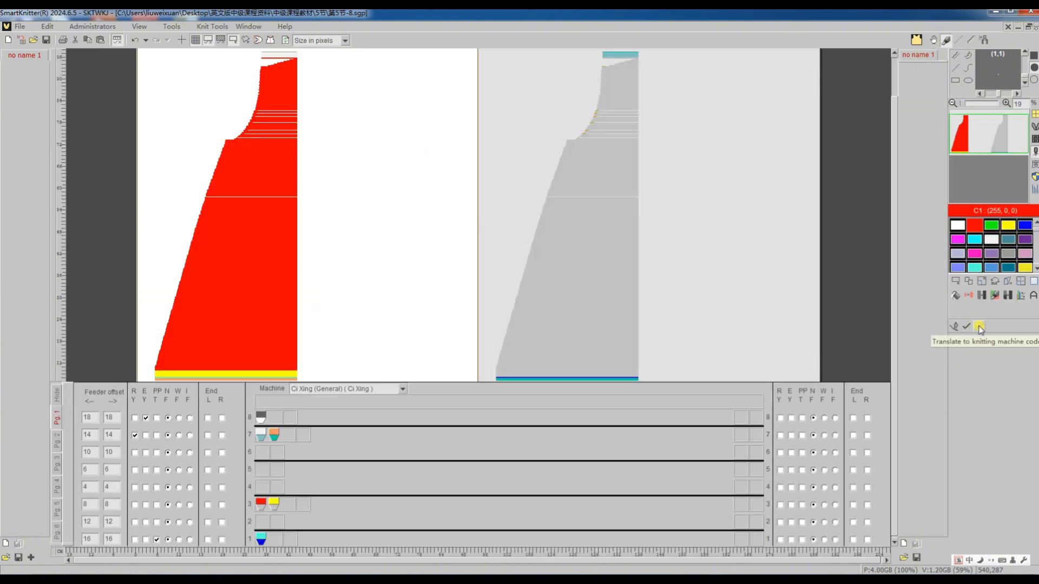
pyautogui.click(978, 326)
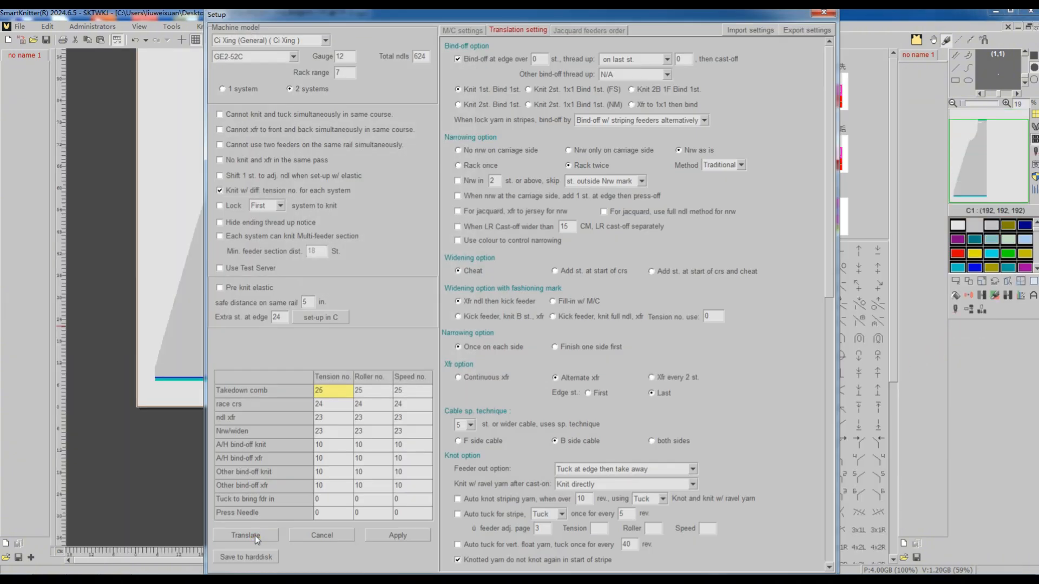
pyautogui.click(255, 534)
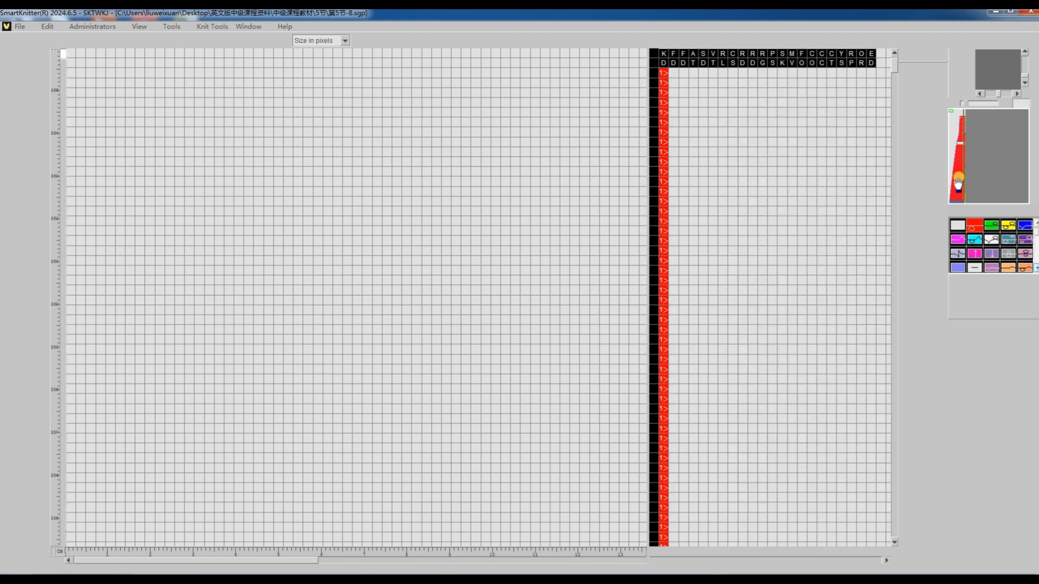
# Examine the translated machine program from the body through the armhole narrowings to the final courses, and read the last course's number.
pyautogui.keyDown('ctrl'); pyautogui.scroll(-4, 484, 309); pyautogui.keyUp('ctrl')
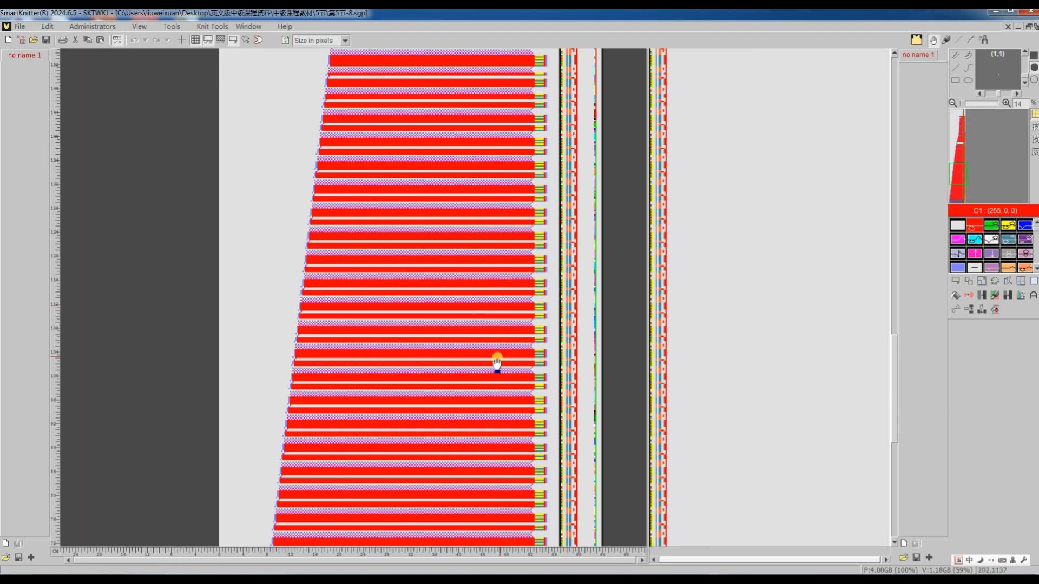
pyautogui.scroll(3, 503, 358)
pyautogui.scroll(5, 428, 325)
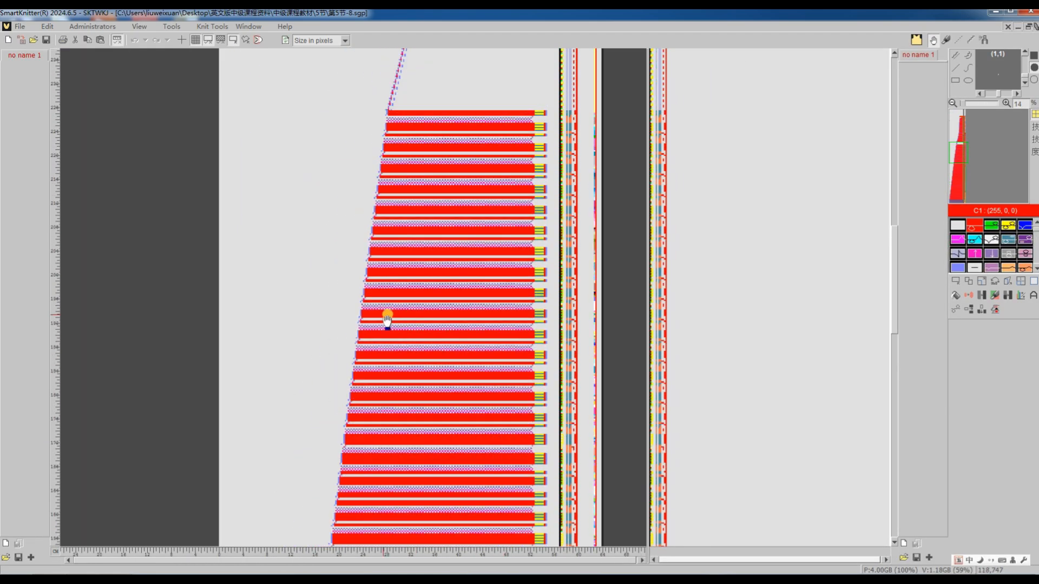
pyautogui.scroll(9, 436, 287)
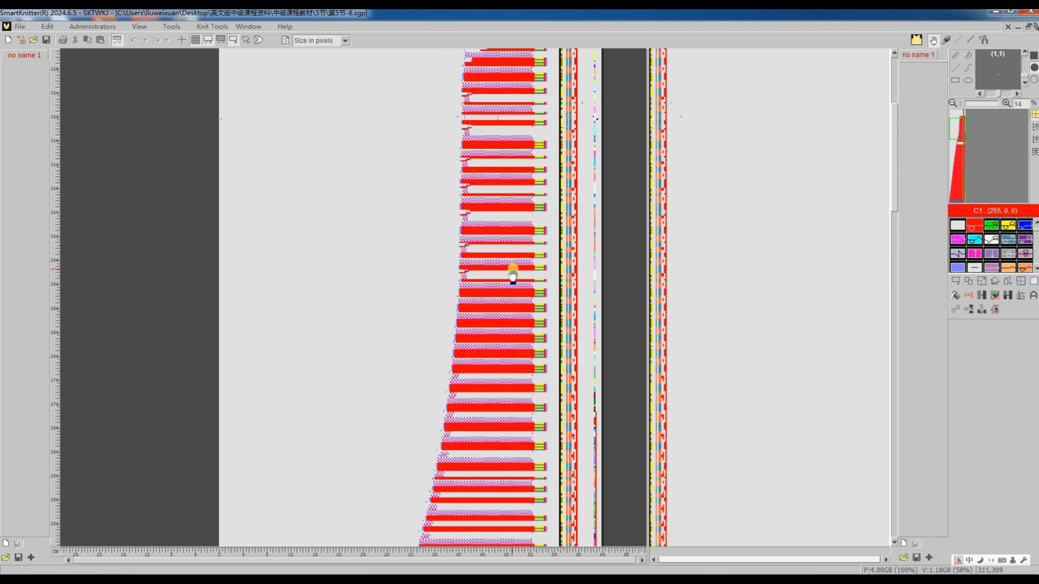
pyautogui.keyDown('ctrl'); pyautogui.scroll(5, 541, 268); pyautogui.keyUp('ctrl')
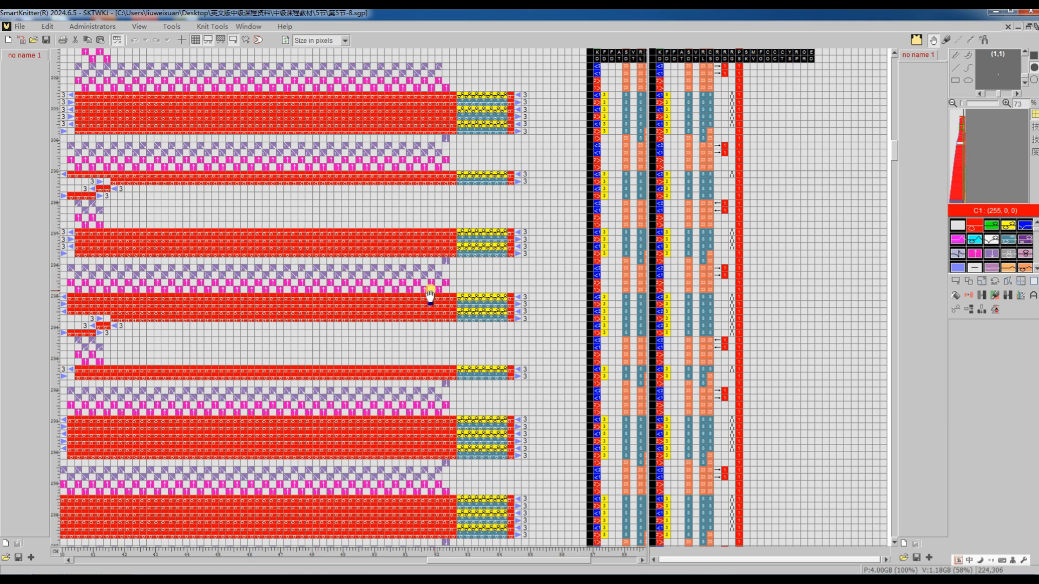
pyautogui.scroll(12, 446, 298)
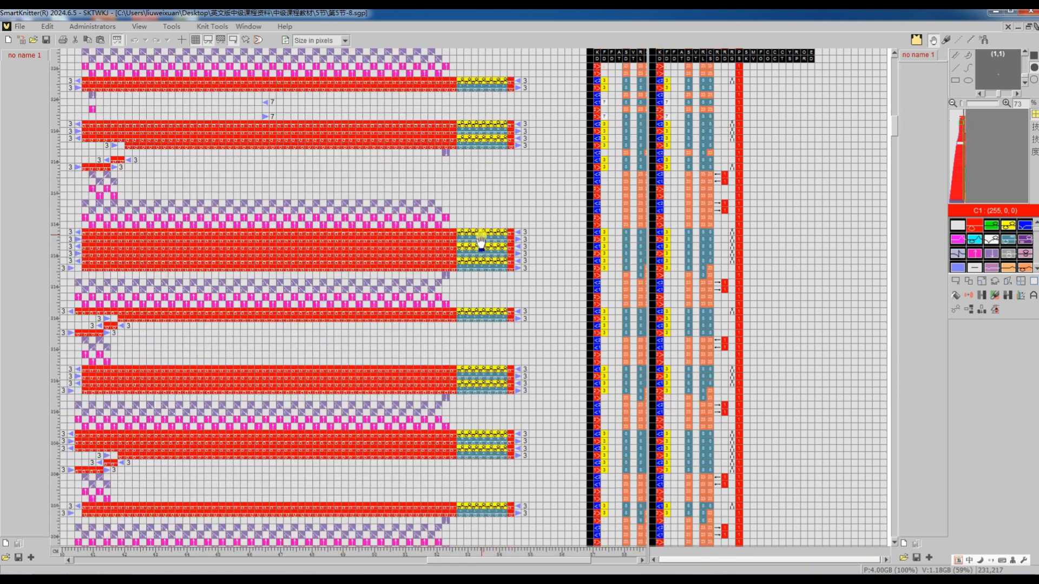
pyautogui.scroll(10, 481, 238)
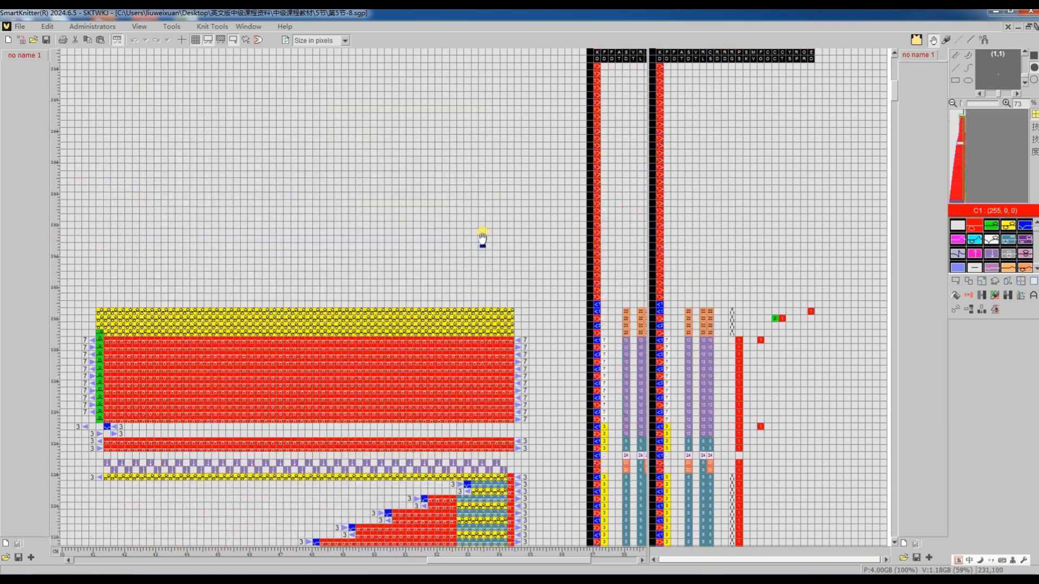
pyautogui.keyDown('ctrl'); pyautogui.scroll(4, 518, 338); pyautogui.keyUp('ctrl')
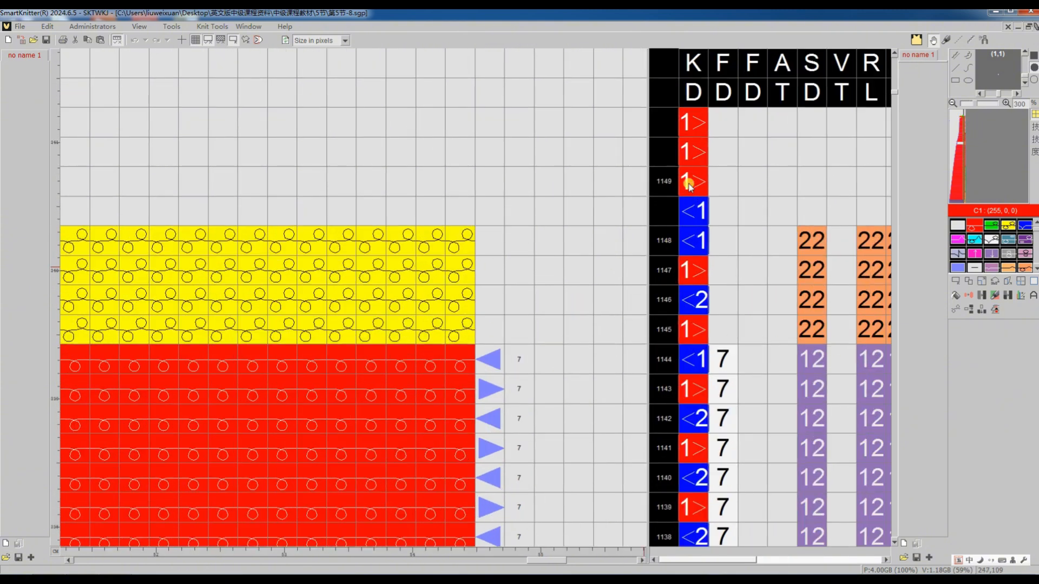
pyautogui.moveTo(663, 187)
pyautogui.scroll(1, 666, 194)
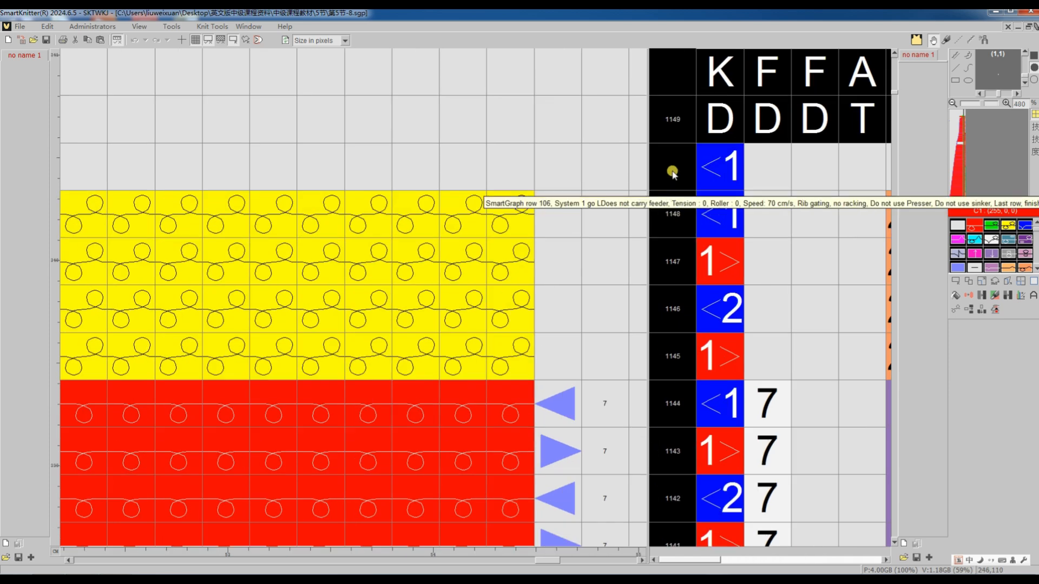
pyautogui.scroll(1, 671, 173)
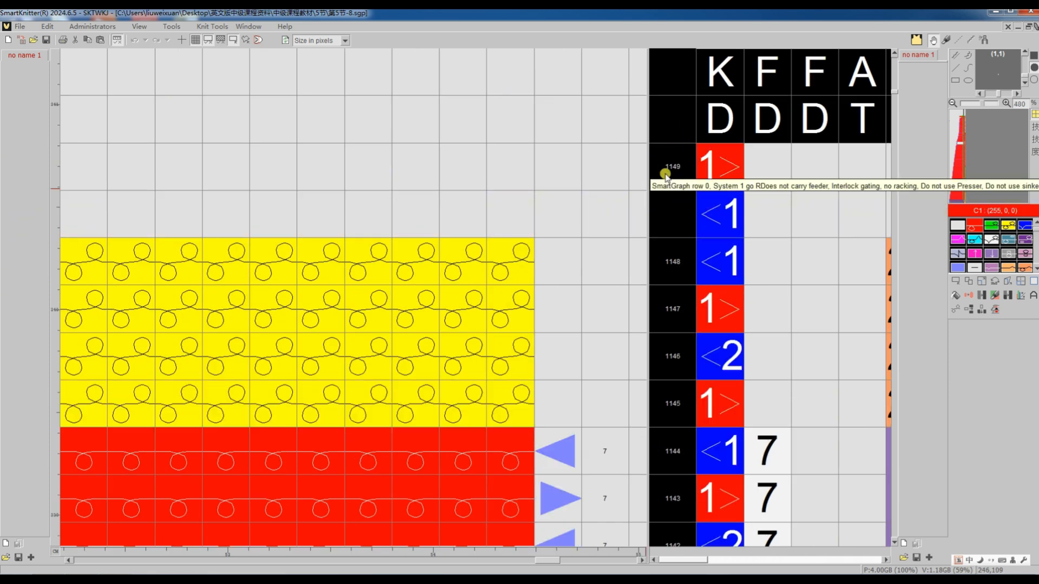